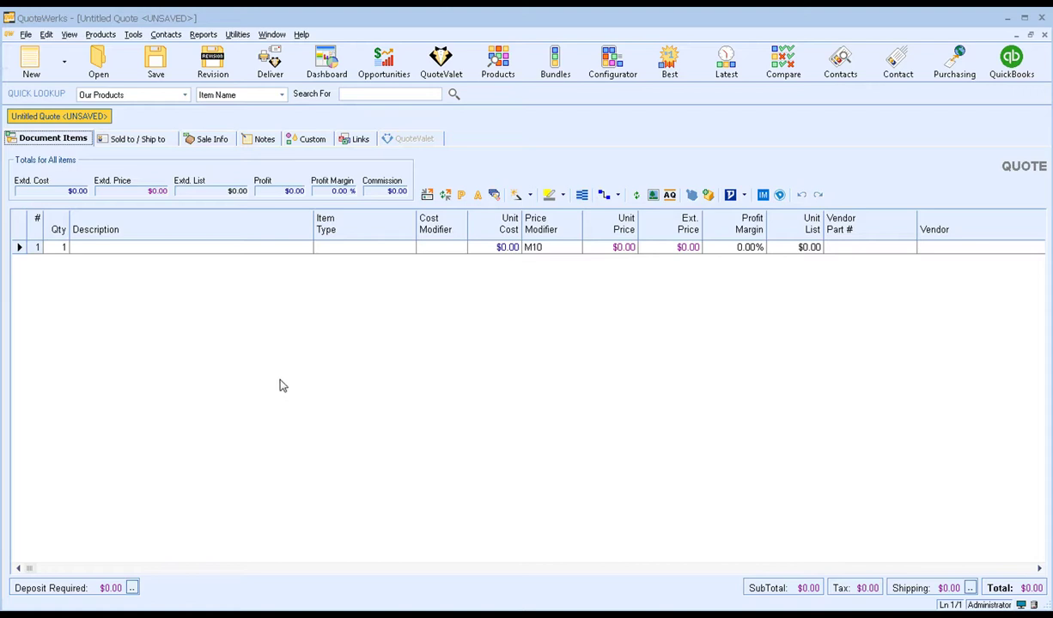
- From the Sold to lookup, search Salesforce contacts by Account Name for 'aspire technologies'
{"action": "left_click", "coordinate": [279, 386]}
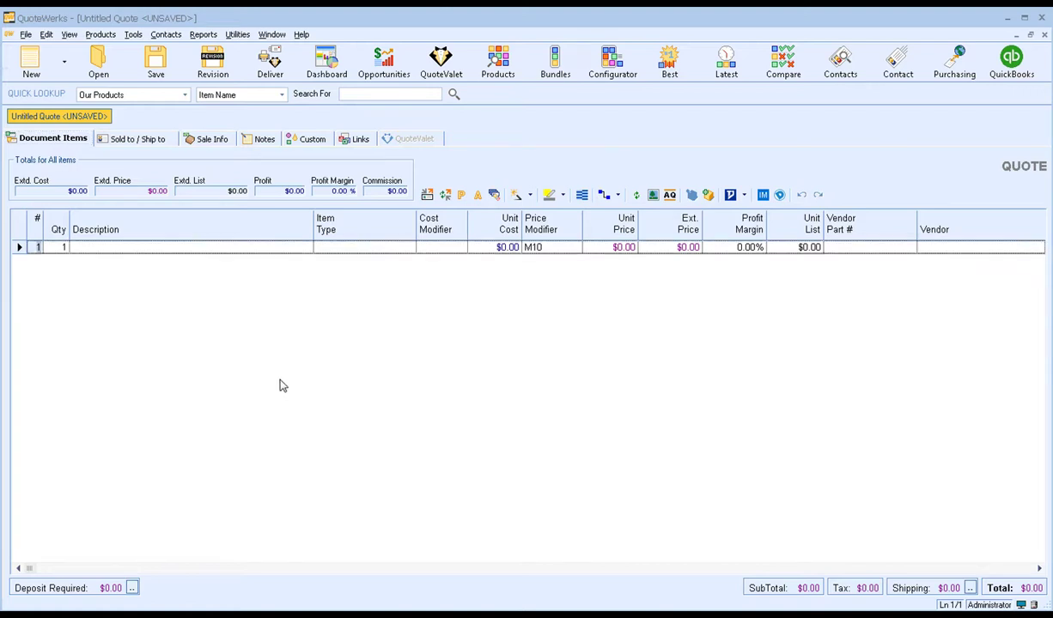
{"action": "left_click", "coordinate": [135, 141]}
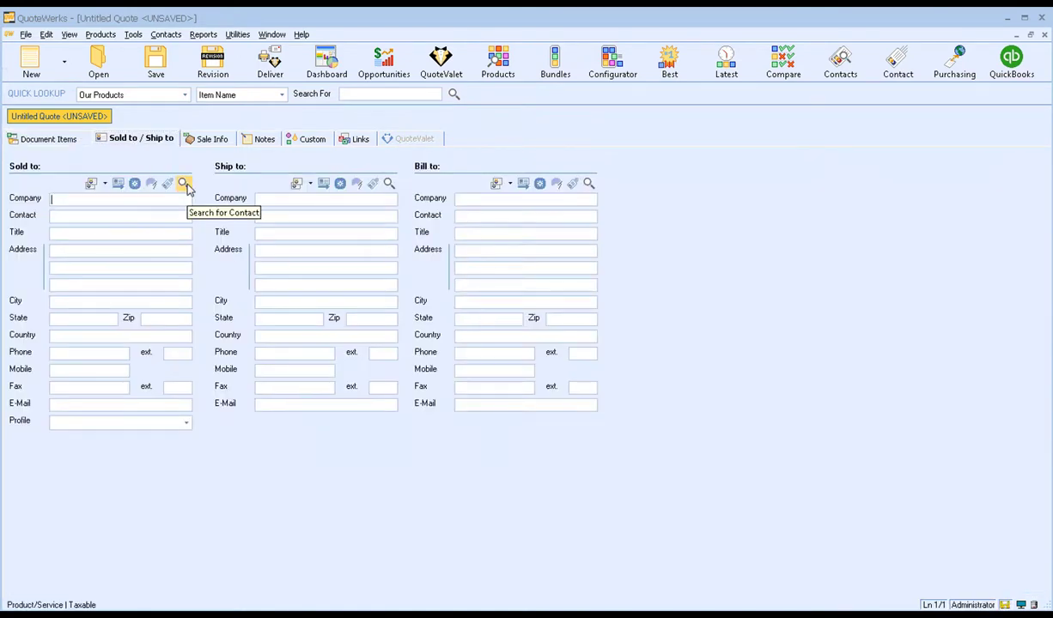
{"action": "left_click", "coordinate": [185, 184]}
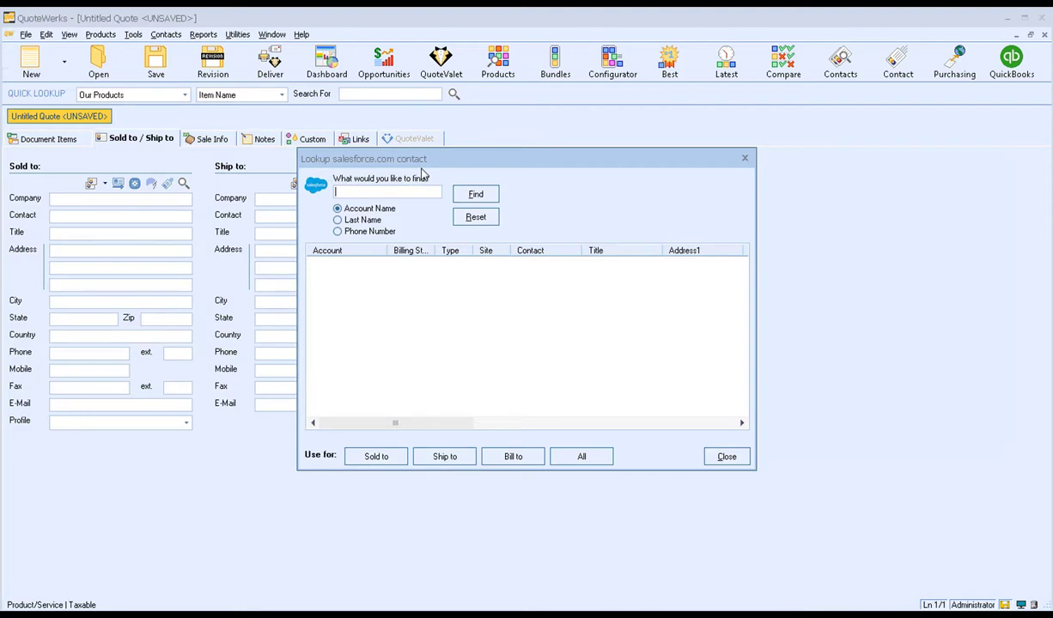
{"action": "left_click_drag", "start_coordinate": [439, 159], "coordinate": [657, 151]}
{"action": "left_click", "coordinate": [583, 201]}
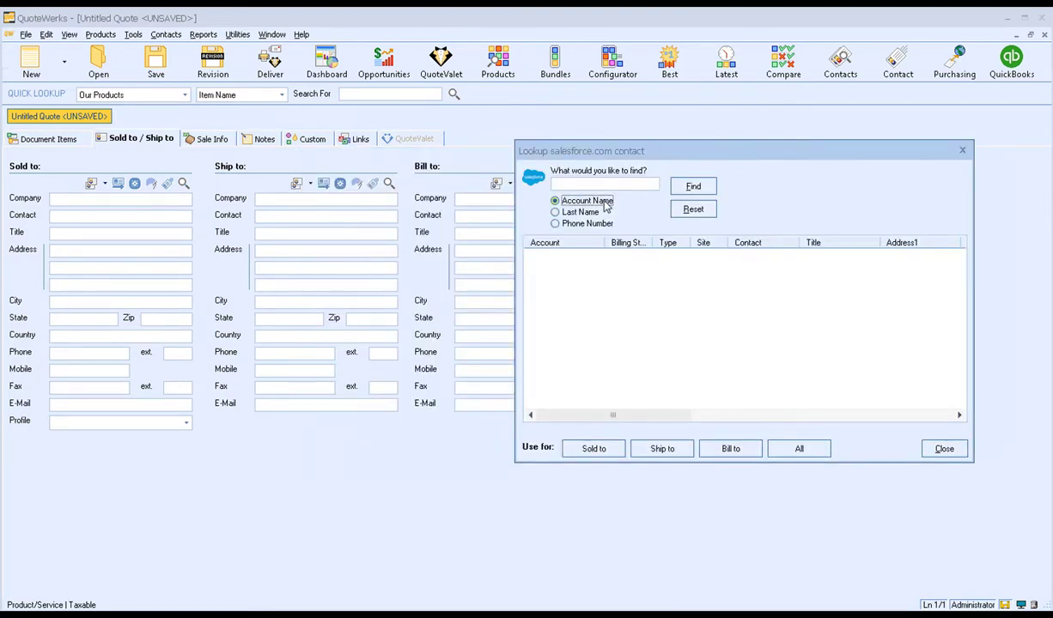
{"action": "left_click", "coordinate": [591, 213]}
{"action": "left_click", "coordinate": [588, 224]}
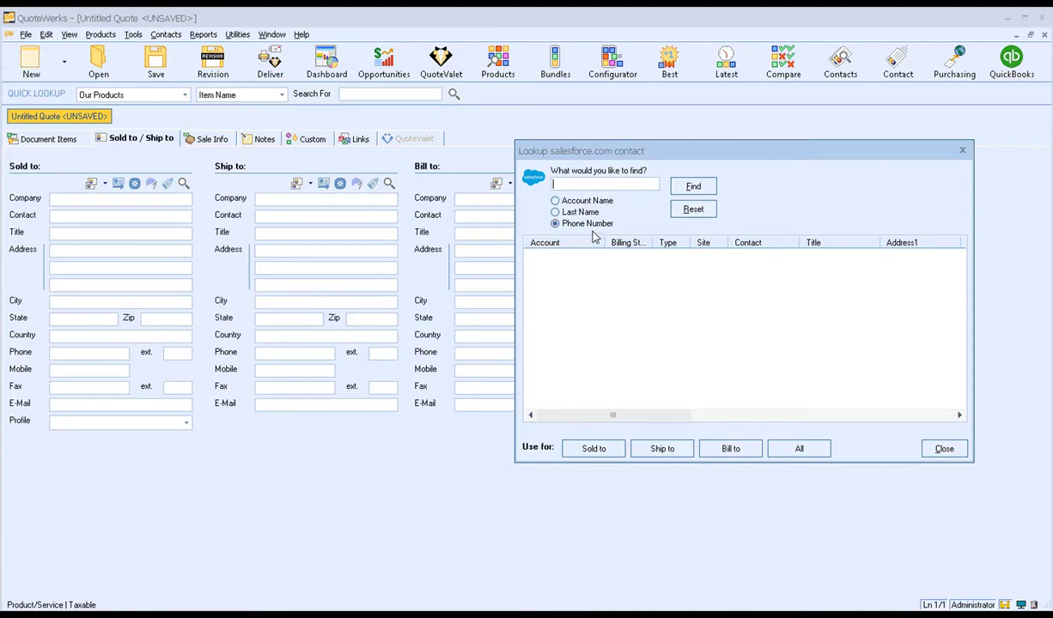
{"action": "left_click", "coordinate": [568, 200]}
{"action": "type", "text": "aspiretechnologies"}
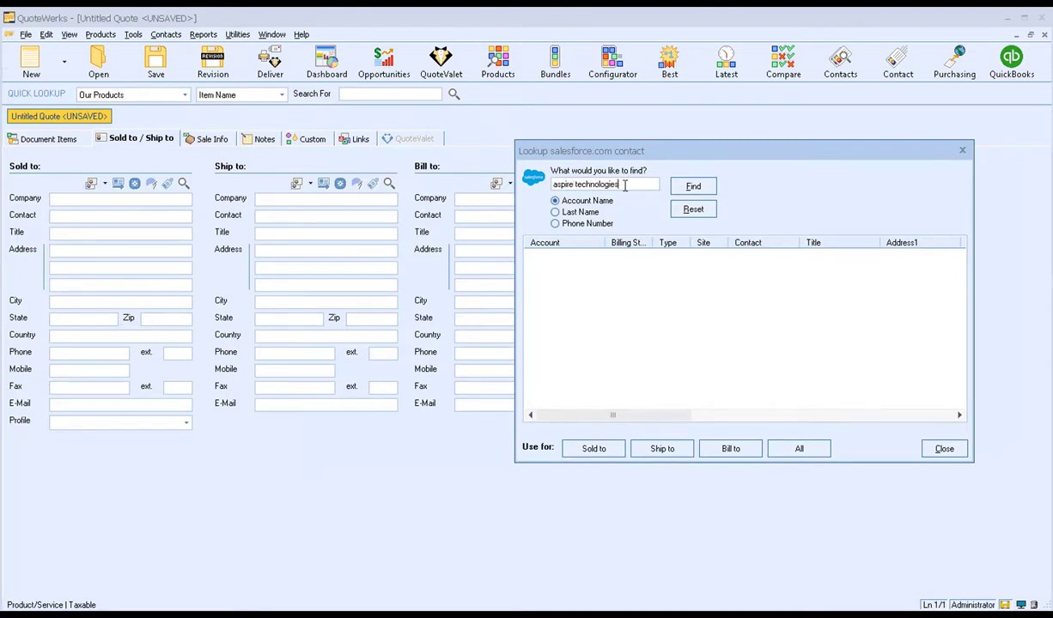
{"action": "left_click", "coordinate": [706, 191]}
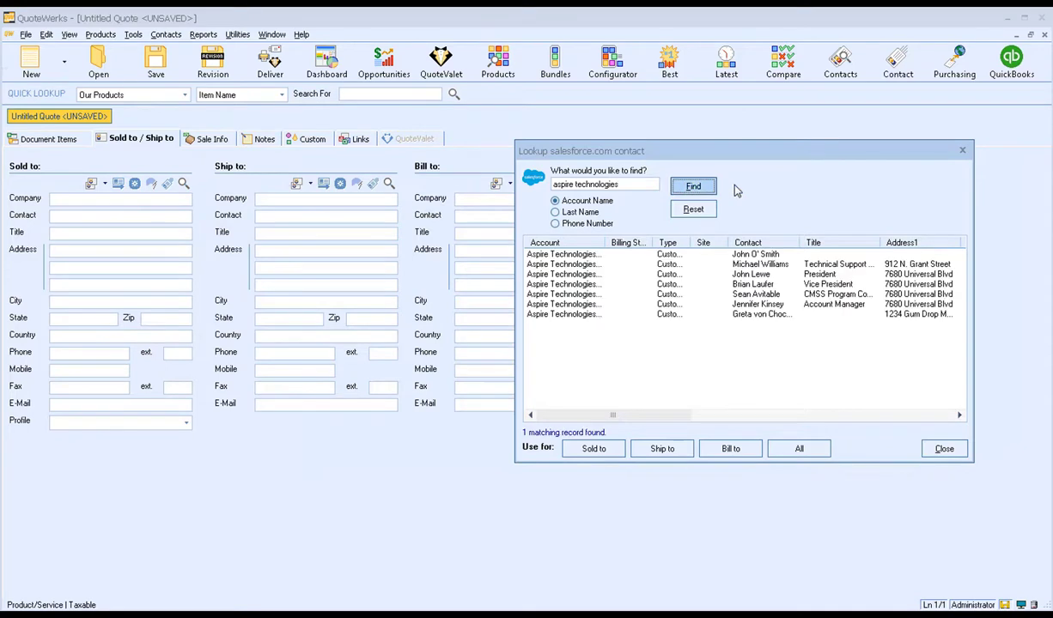
- Fill Sold to, Ship to and Bill to from the Account Manager contact, then return to Document Items
{"action": "left_click", "coordinate": [695, 306]}
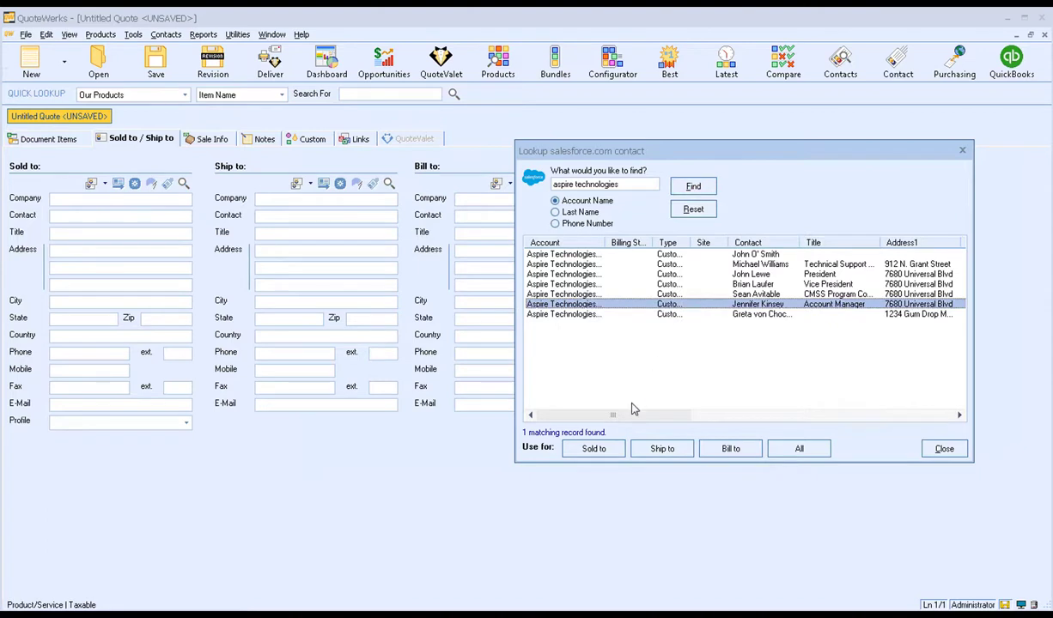
{"action": "left_click", "coordinate": [617, 453]}
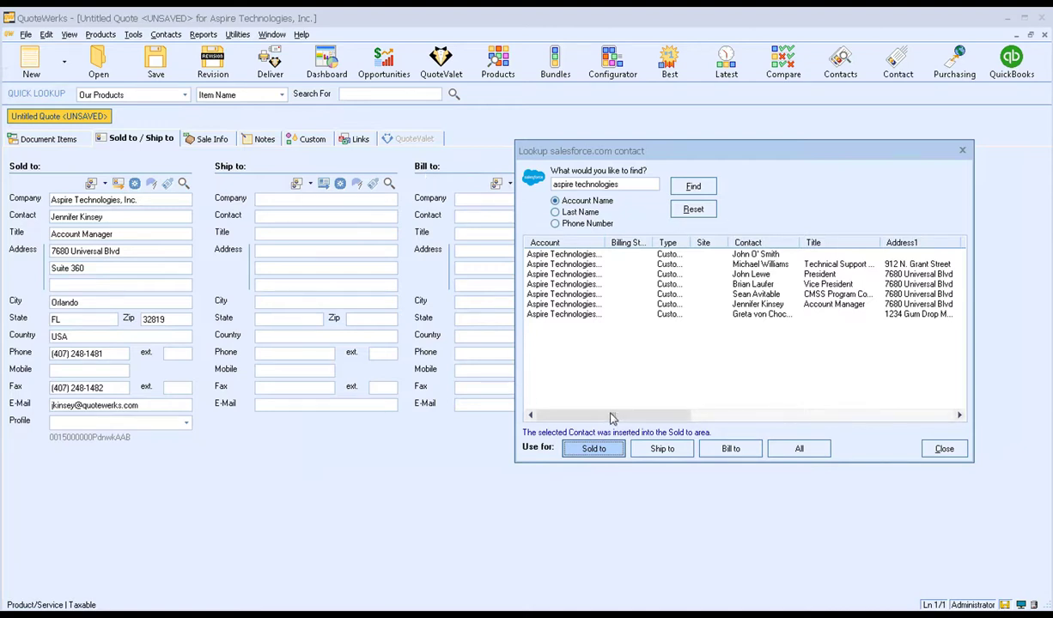
{"action": "left_click", "coordinate": [799, 449]}
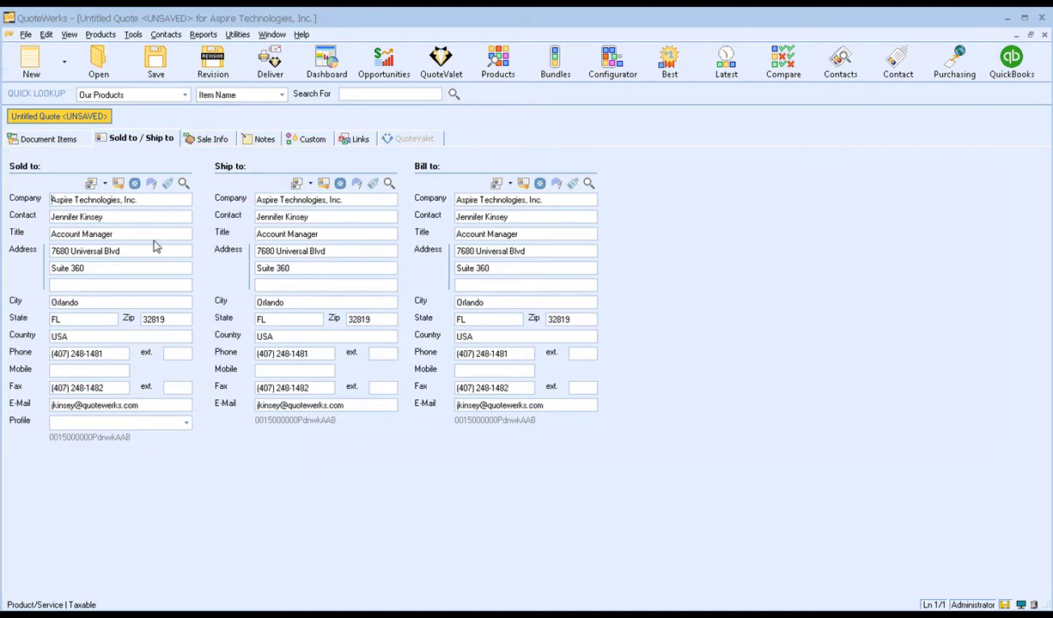
{"action": "left_click", "coordinate": [118, 184]}
{"action": "left_click", "coordinate": [60, 141]}
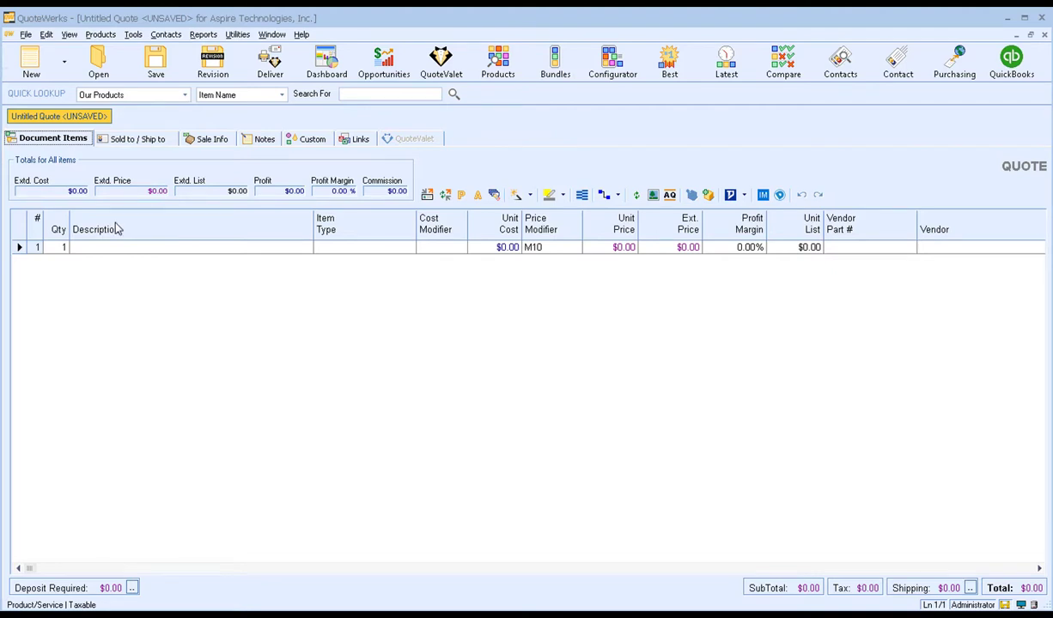
- Insert a 'Products' section header above the first item line
{"action": "left_click", "coordinate": [20, 247]}
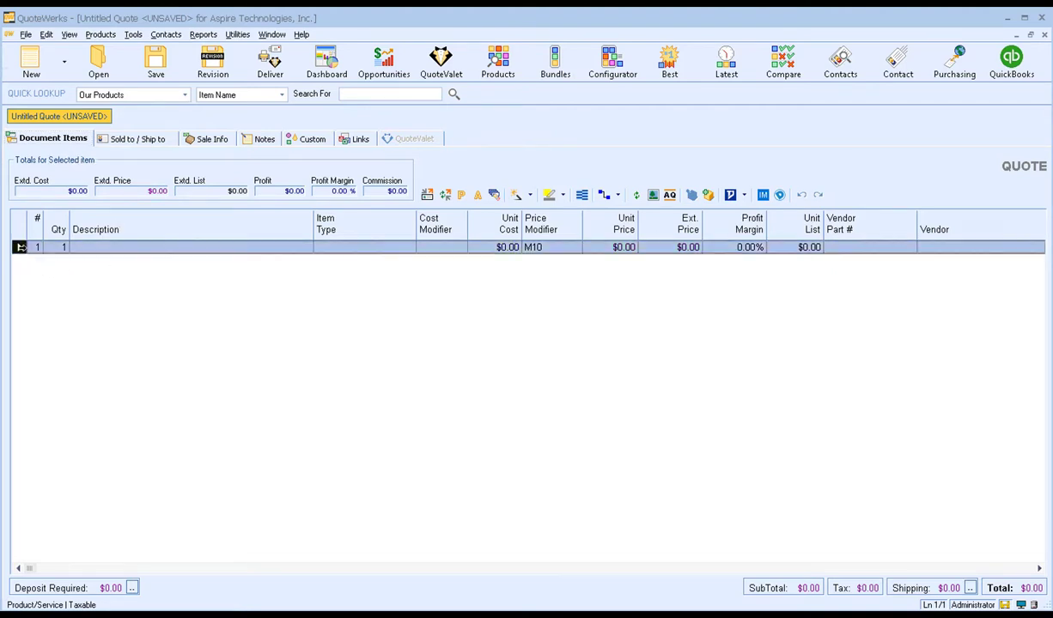
{"action": "right_click", "coordinate": [20, 248]}
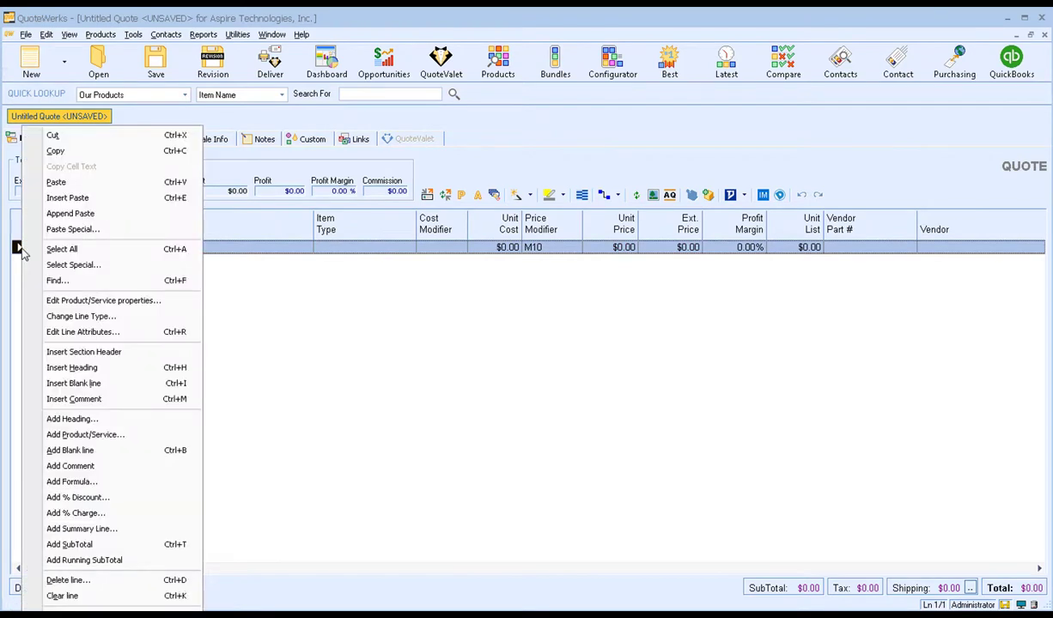
{"action": "left_click", "coordinate": [146, 356]}
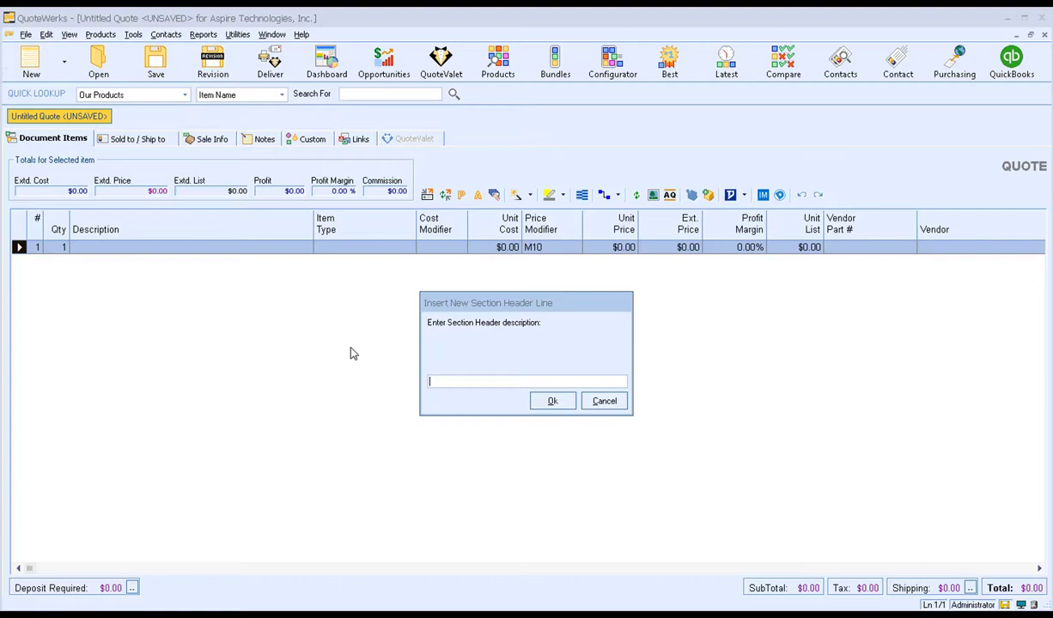
{"action": "type", "text": "Products"}
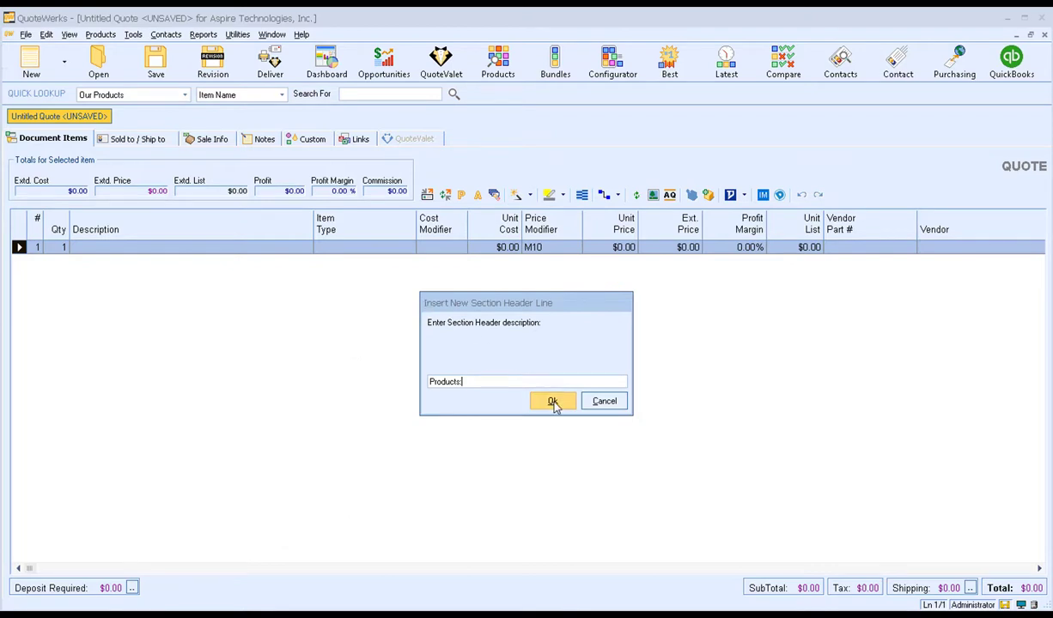
{"action": "left_click", "coordinate": [560, 403]}
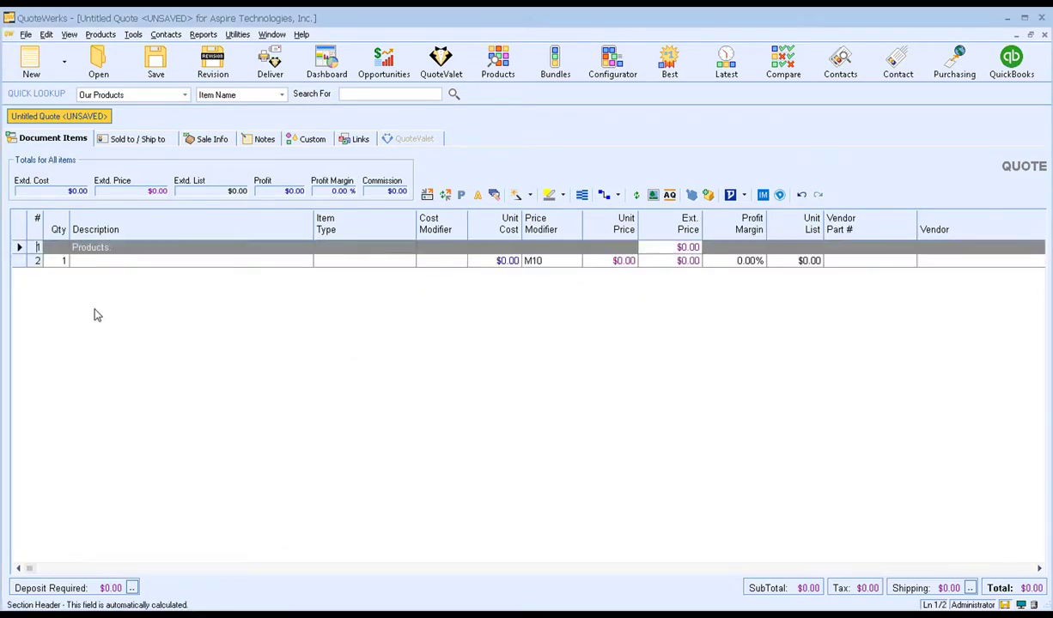
- Insert a 'Services:' section header above the blank item line
{"action": "left_click", "coordinate": [41, 261]}
{"action": "right_click", "coordinate": [41, 260]}
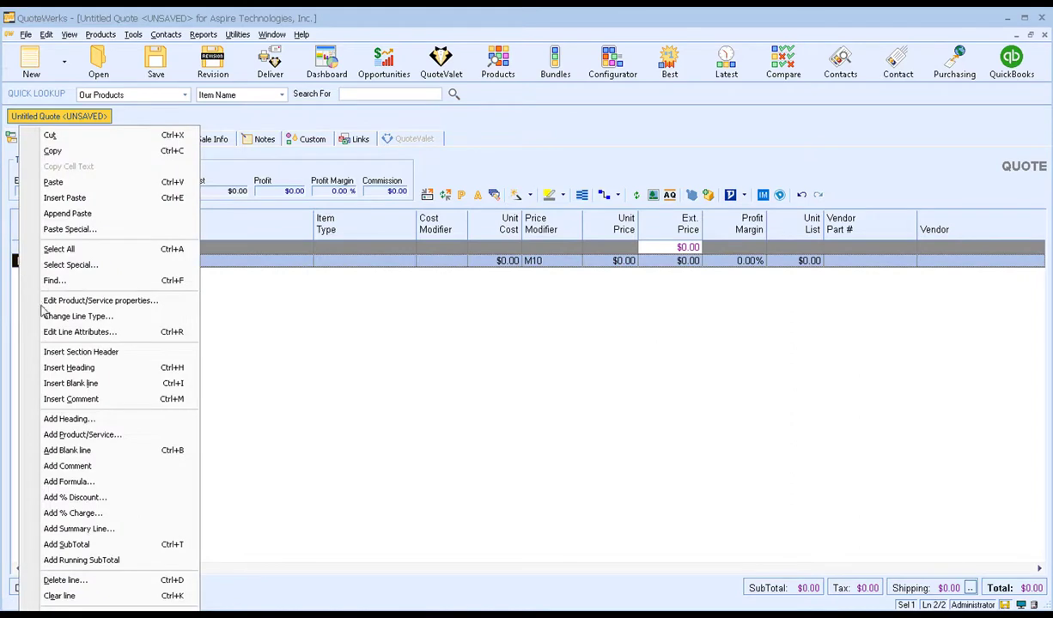
{"action": "left_click", "coordinate": [78, 353]}
{"action": "type", "text": "Services:"}
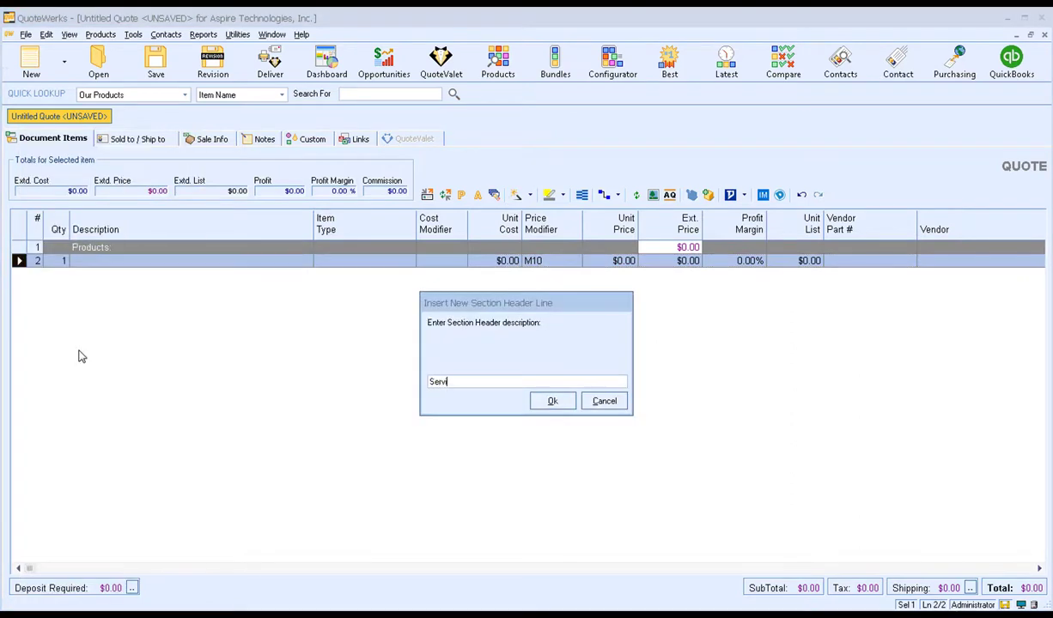
{"action": "key", "text": "Return"}
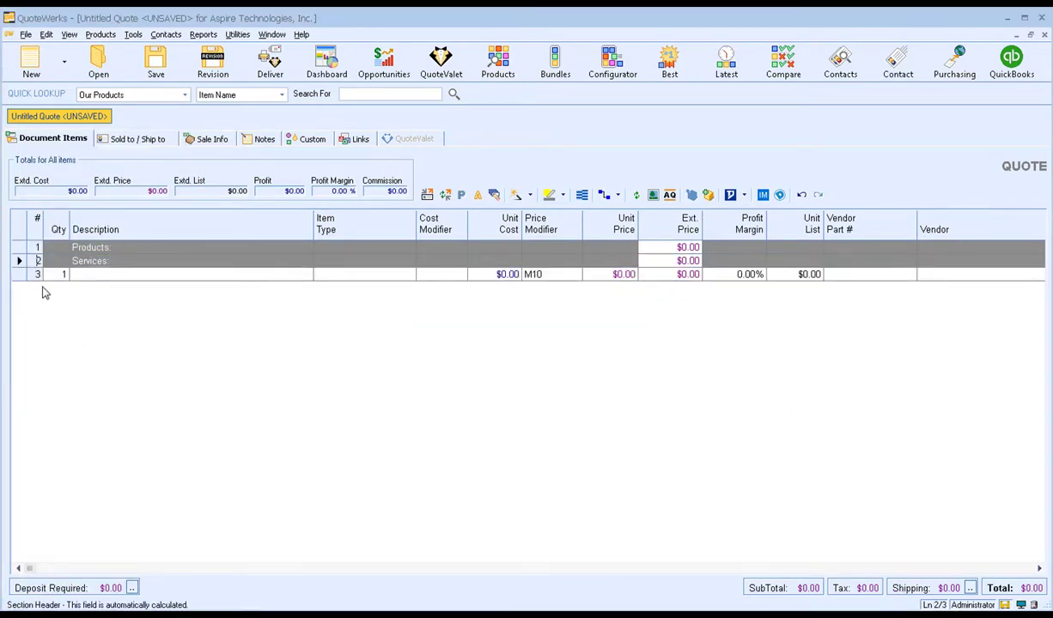
- Insert an 'Optional Items' section header and check the Products: header text
{"action": "left_click", "coordinate": [21, 272]}
{"action": "right_click", "coordinate": [21, 272]}
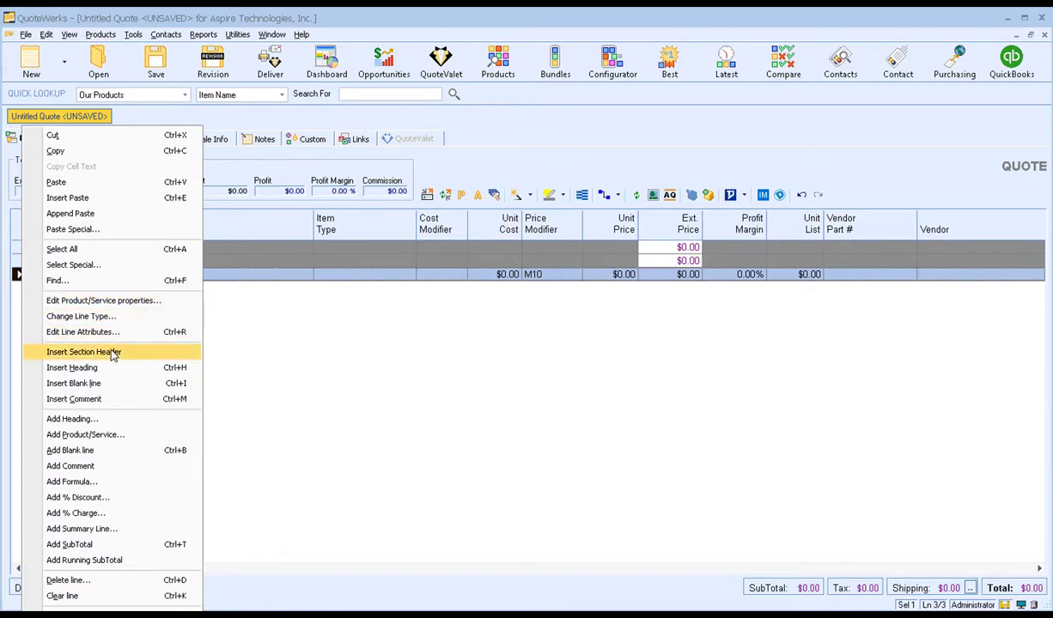
{"action": "left_click", "coordinate": [106, 352]}
{"action": "type", "text": "Optional Items:"}
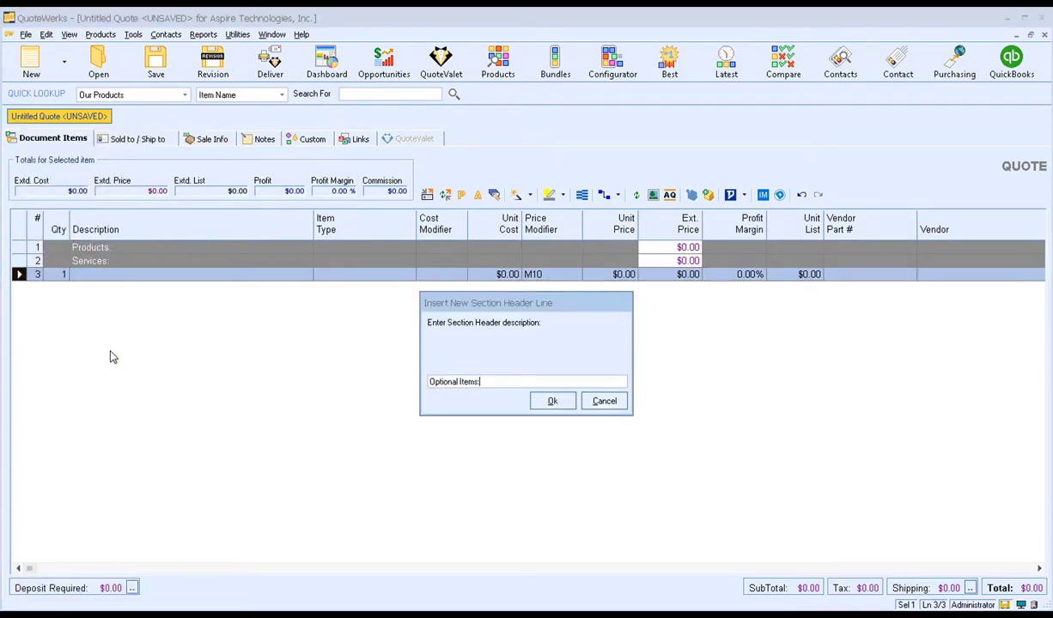
{"action": "key", "text": "Return"}
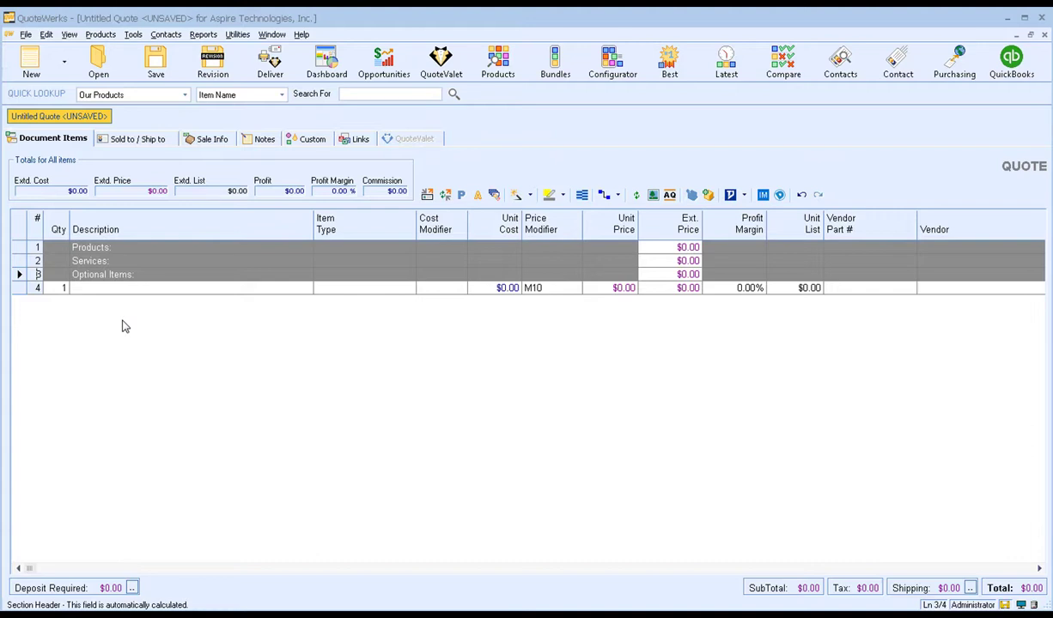
{"action": "left_click", "coordinate": [104, 246]}
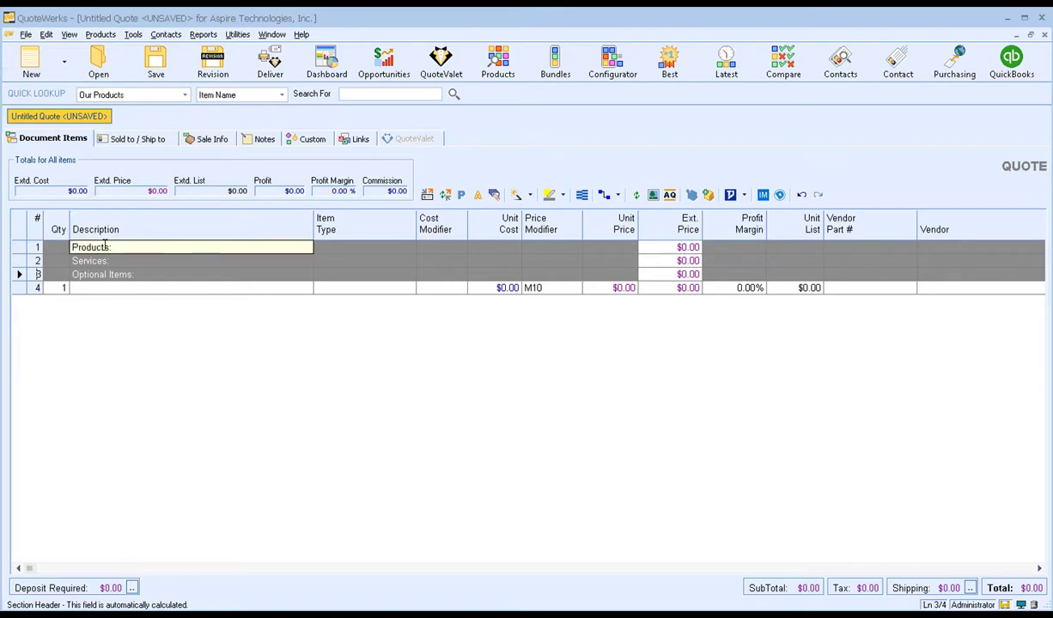
{"action": "left_click", "coordinate": [110, 326]}
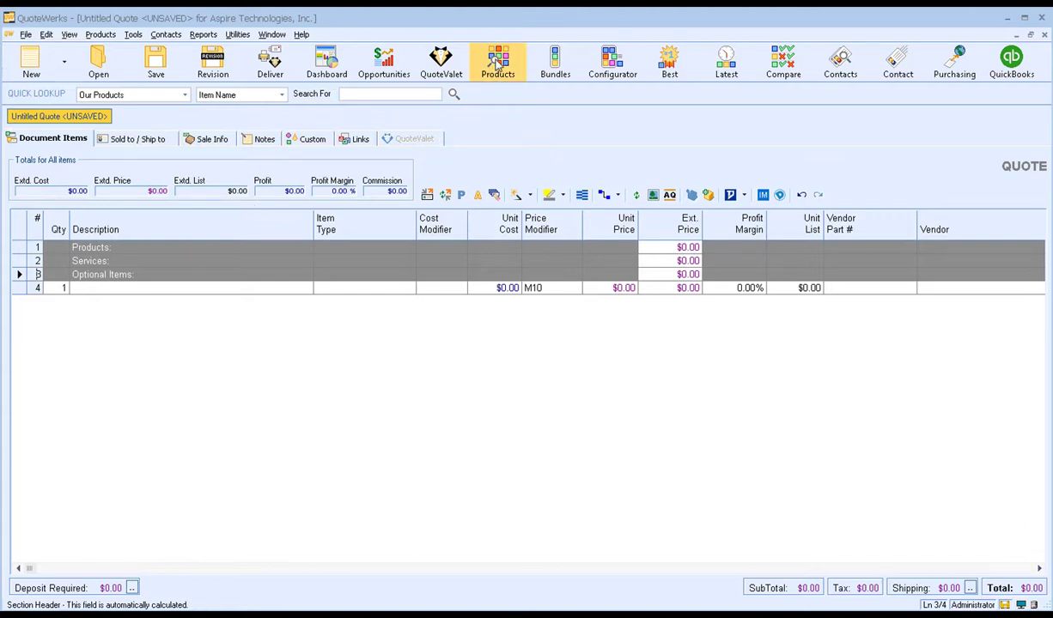
- Search Salesforce products for item name 'cisco' and start adding Cisco SMARTnet
{"action": "left_click", "coordinate": [497, 65]}
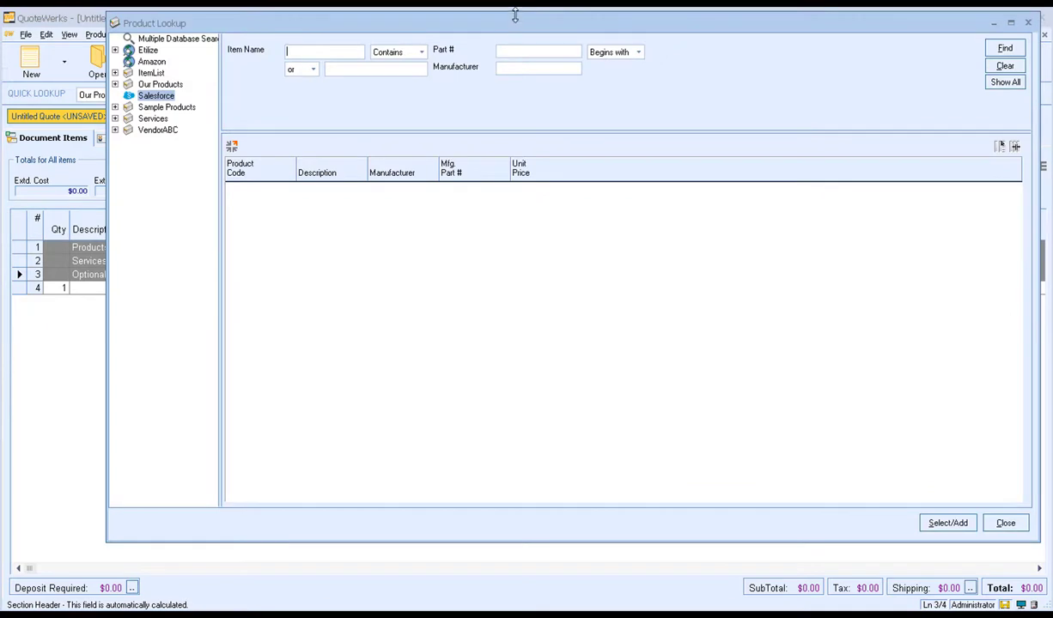
{"action": "left_click_drag", "start_coordinate": [523, 30], "coordinate": [483, 51]}
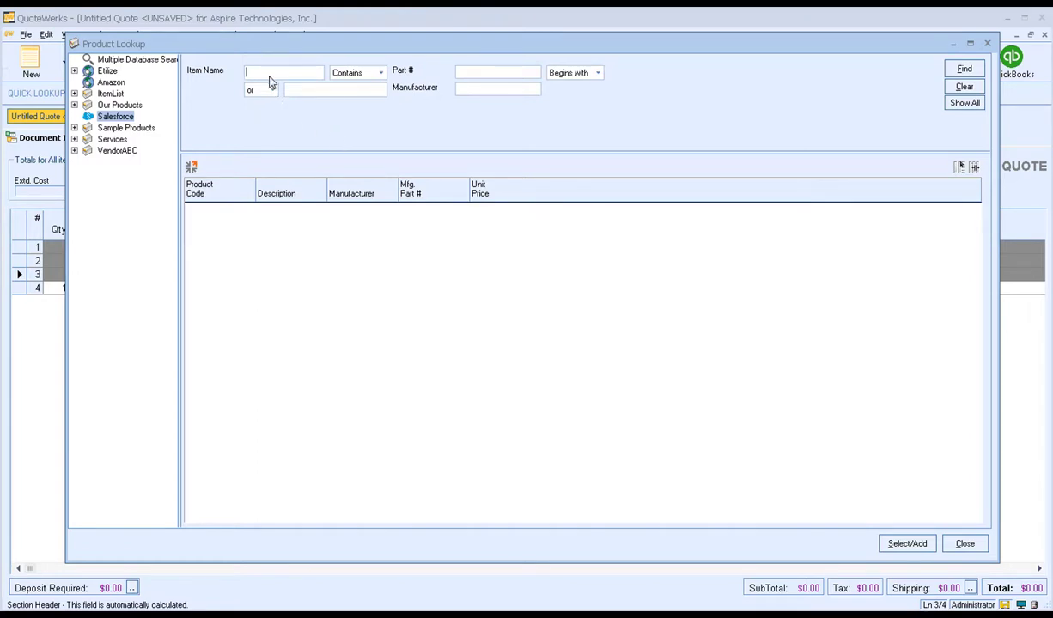
{"action": "type", "text": "cisco"}
{"action": "left_click", "coordinate": [963, 69]}
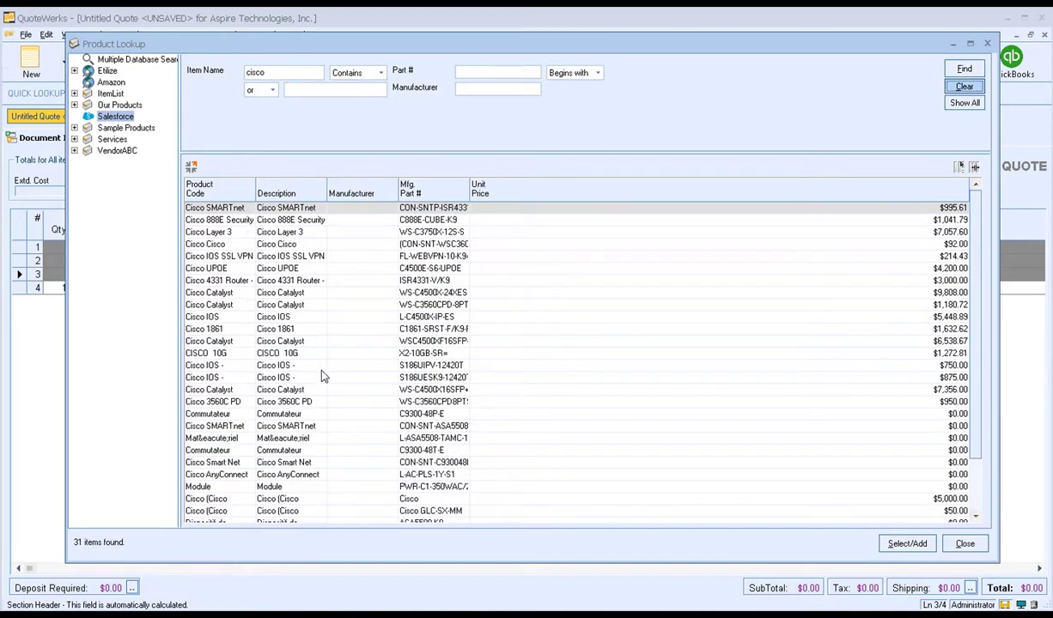
{"action": "left_click", "coordinate": [346, 209]}
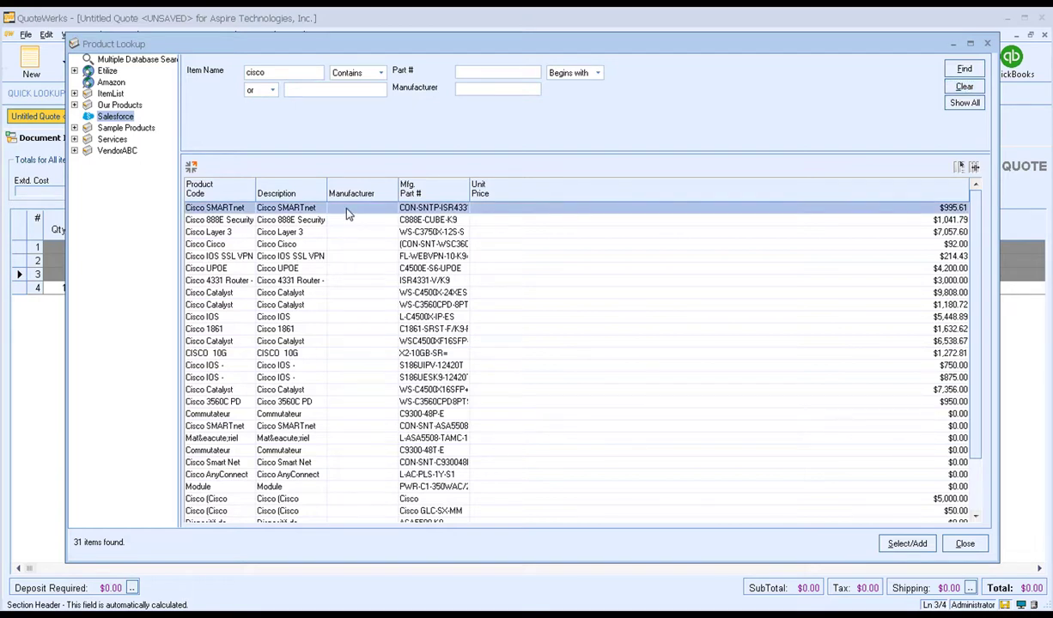
{"action": "double_click", "coordinate": [344, 209]}
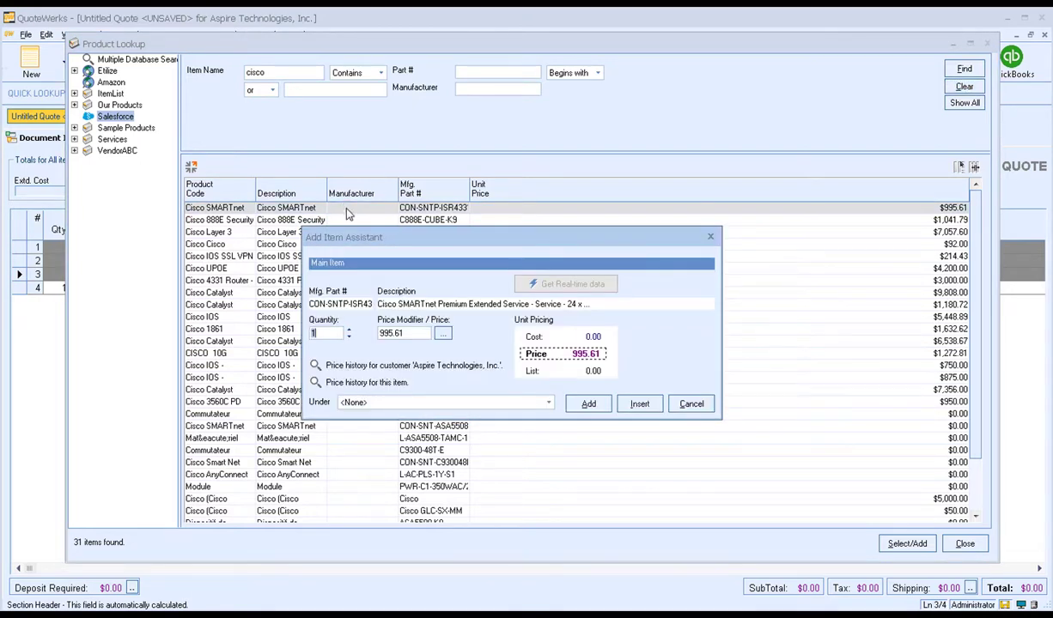
- Add Cisco SMARTnet at quantity 3 and price 1000 under the Products section
{"action": "left_click_drag", "start_coordinate": [438, 237], "coordinate": [430, 178]}
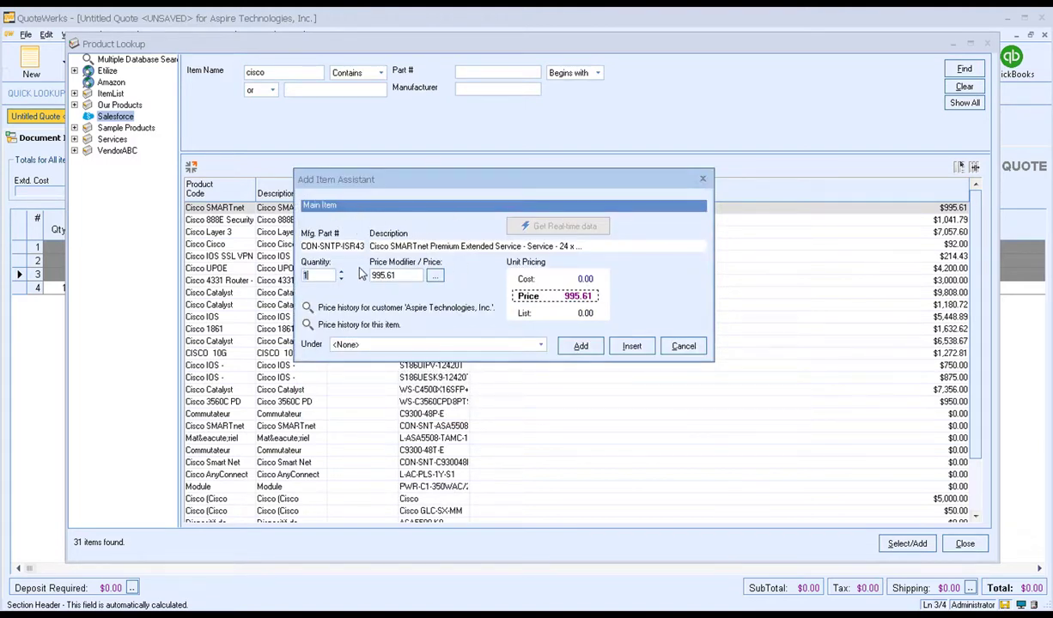
{"action": "left_click", "coordinate": [341, 271]}
{"action": "left_click", "coordinate": [340, 271]}
{"action": "type", "text": "10000"}
{"action": "key", "text": "BackSpace"}
{"action": "left_click", "coordinate": [307, 309]}
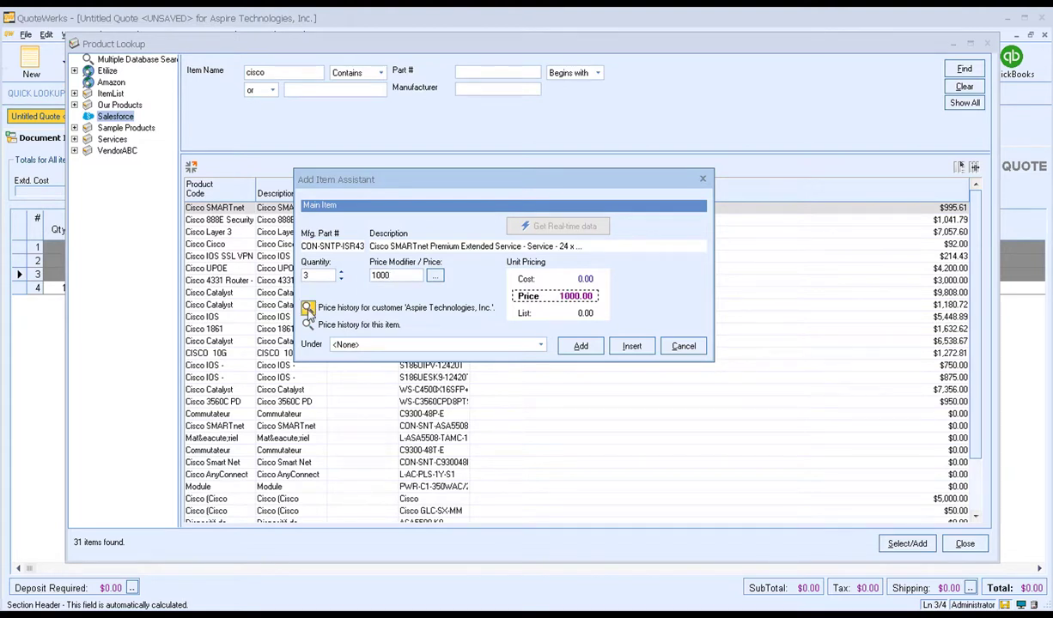
{"action": "left_click", "coordinate": [841, 407]}
{"action": "left_click", "coordinate": [306, 326]}
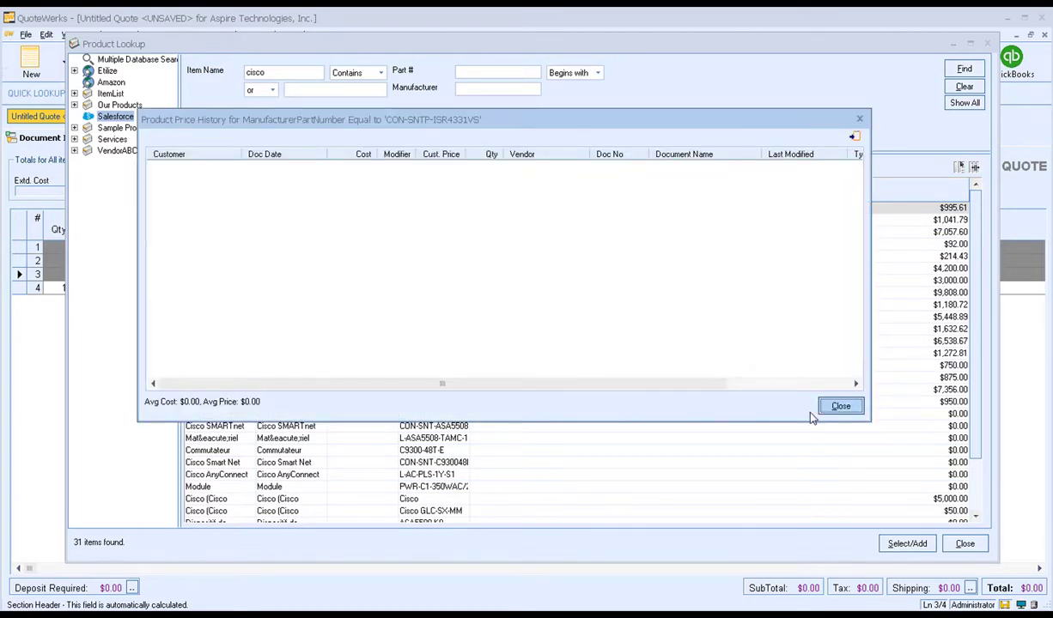
{"action": "left_click", "coordinate": [840, 406]}
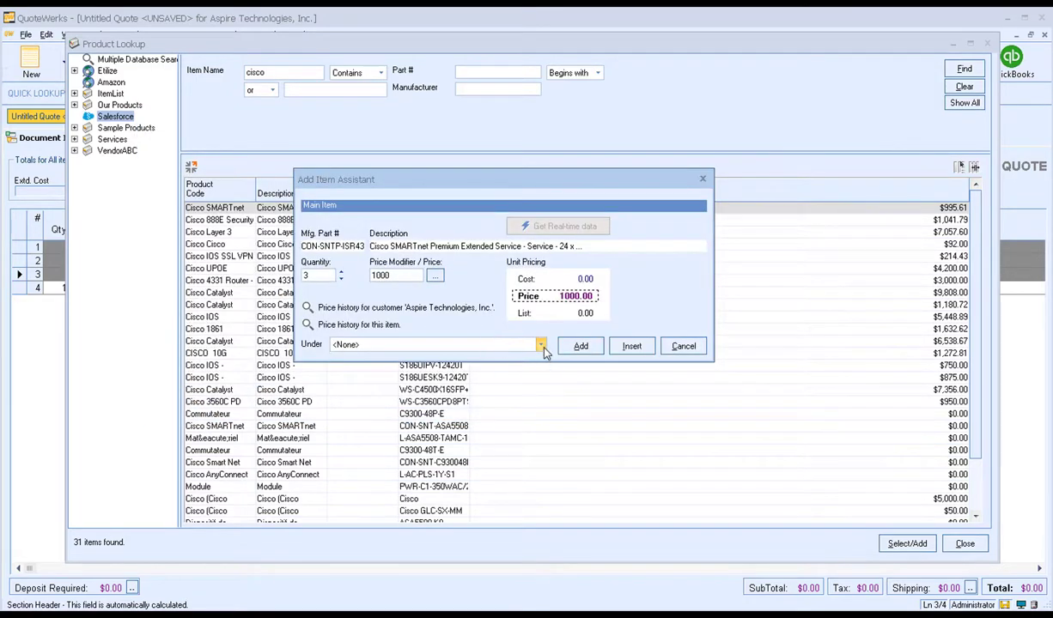
{"action": "left_click", "coordinate": [541, 344]}
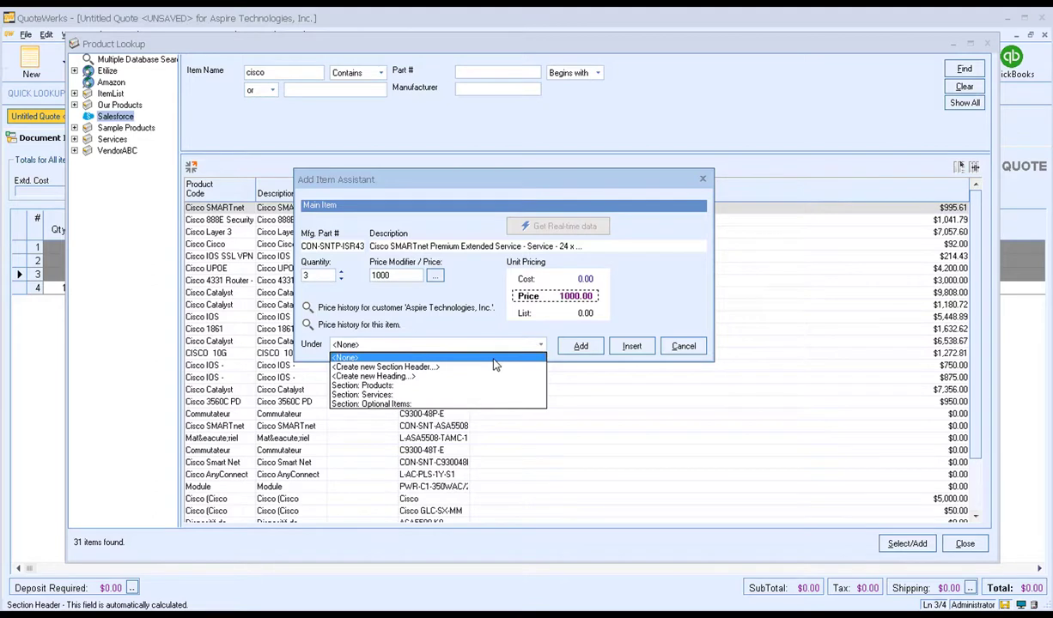
{"action": "left_click", "coordinate": [380, 386]}
{"action": "left_click", "coordinate": [582, 346]}
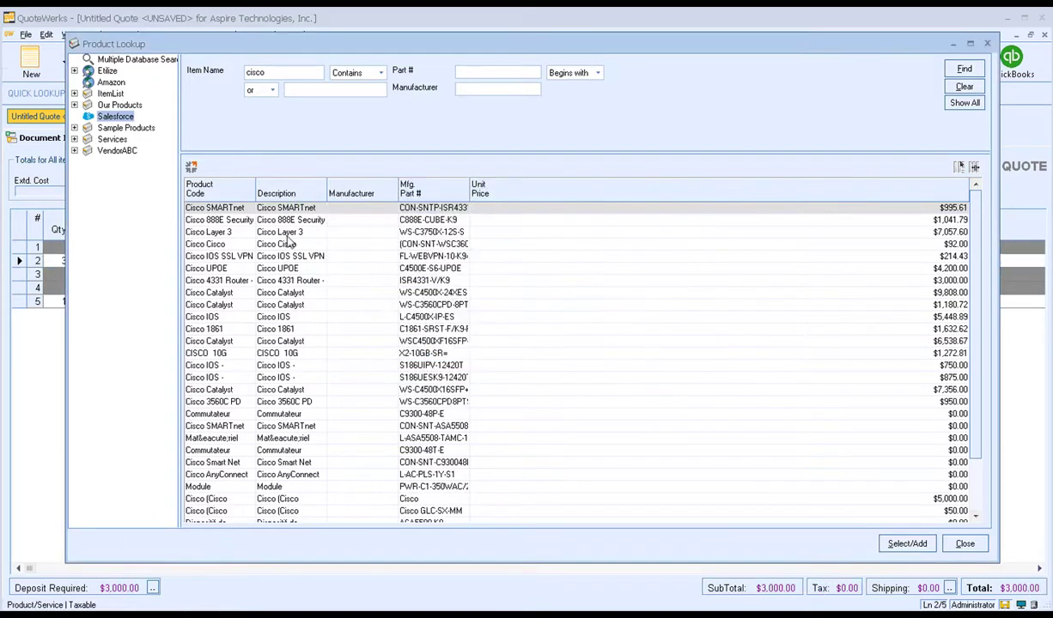
- Add the Cisco 888E Security, IOS SSL VPN and Catalyst products, then switch the lookup to ItemList
{"action": "left_click", "coordinate": [280, 220]}
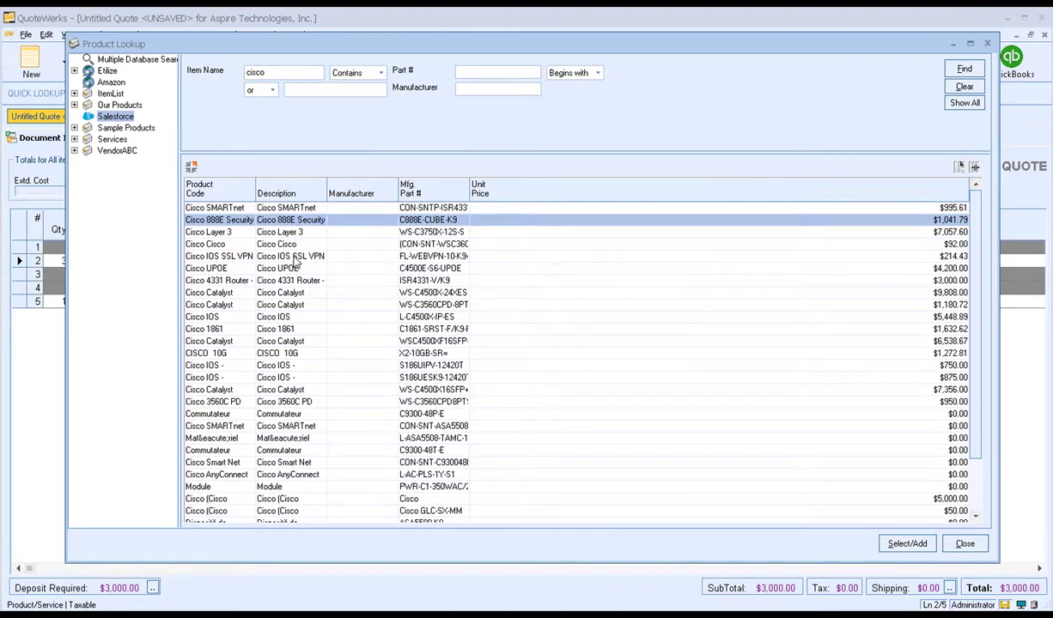
{"action": "left_click", "coordinate": [295, 256], "text": "ctrl"}
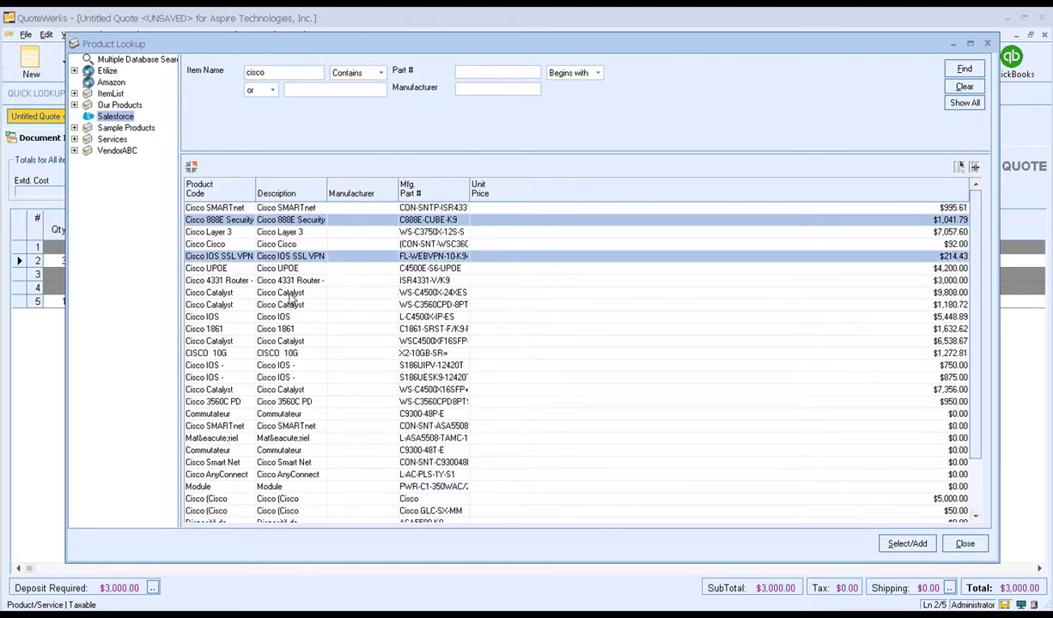
{"action": "left_click", "coordinate": [292, 293], "text": "ctrl"}
{"action": "left_click", "coordinate": [897, 543]}
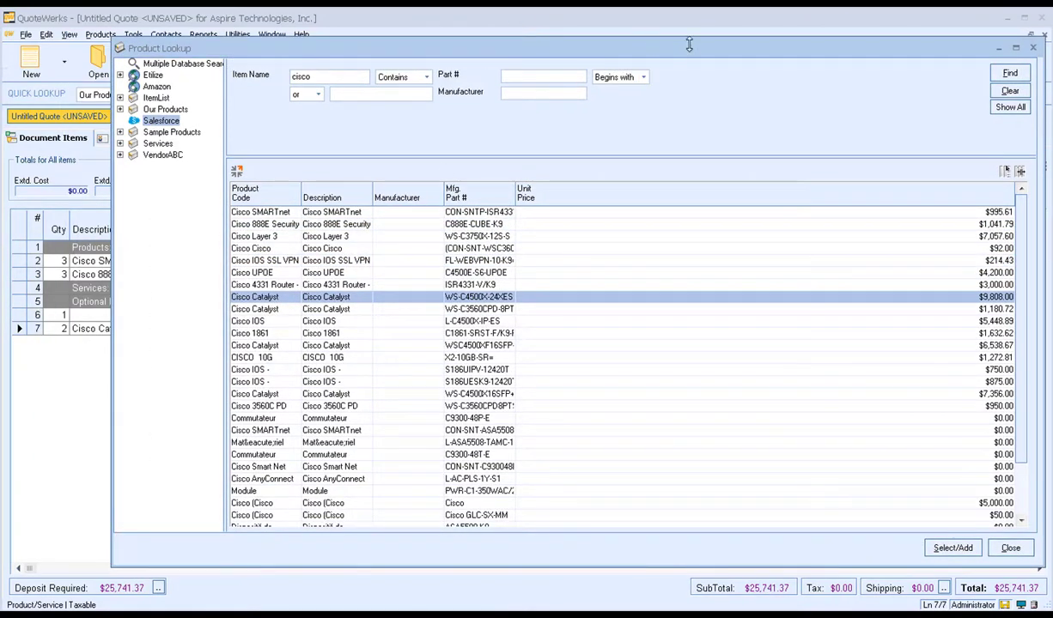
{"action": "left_click_drag", "start_coordinate": [668, 50], "coordinate": [645, 55]}
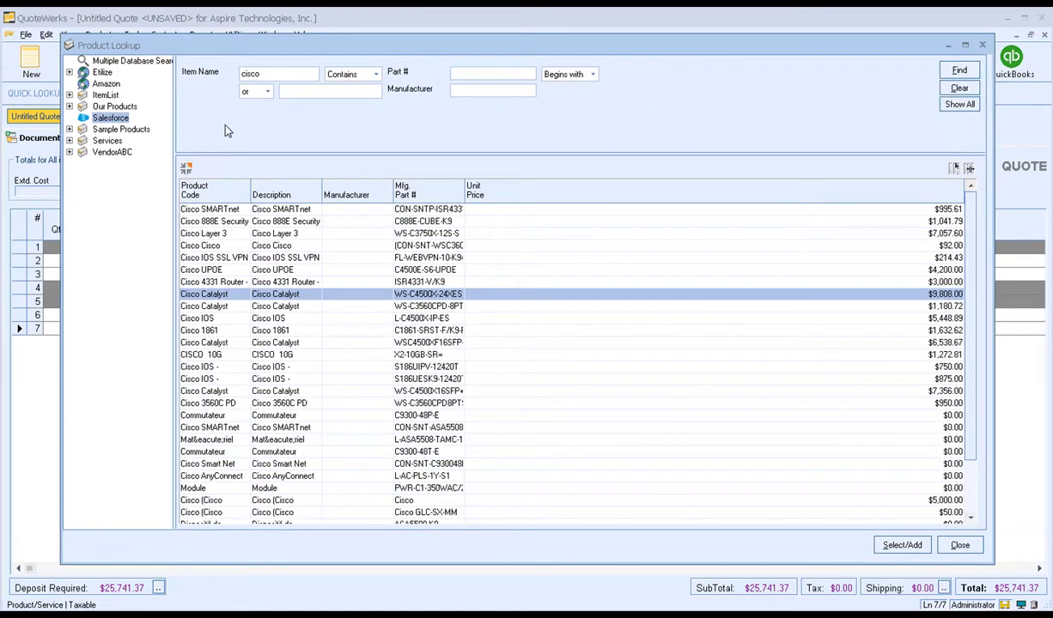
{"action": "left_click", "coordinate": [103, 95]}
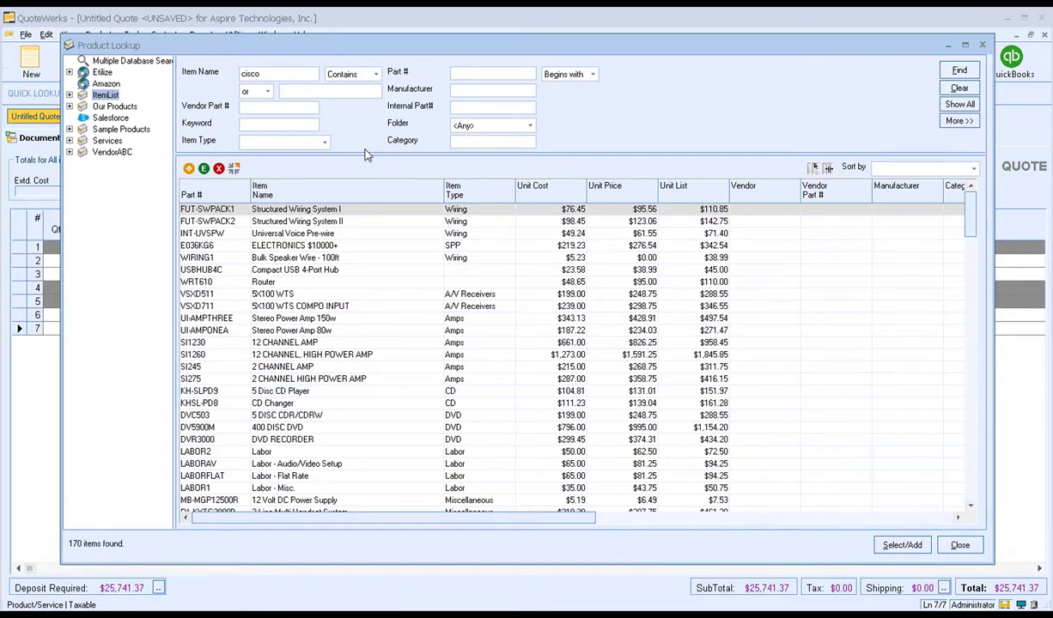
- Add LABOR2, DVC503, UI-AMPONEA and VSXD511 from ItemList to the quote and close the lookup
{"action": "left_click", "coordinate": [335, 452]}
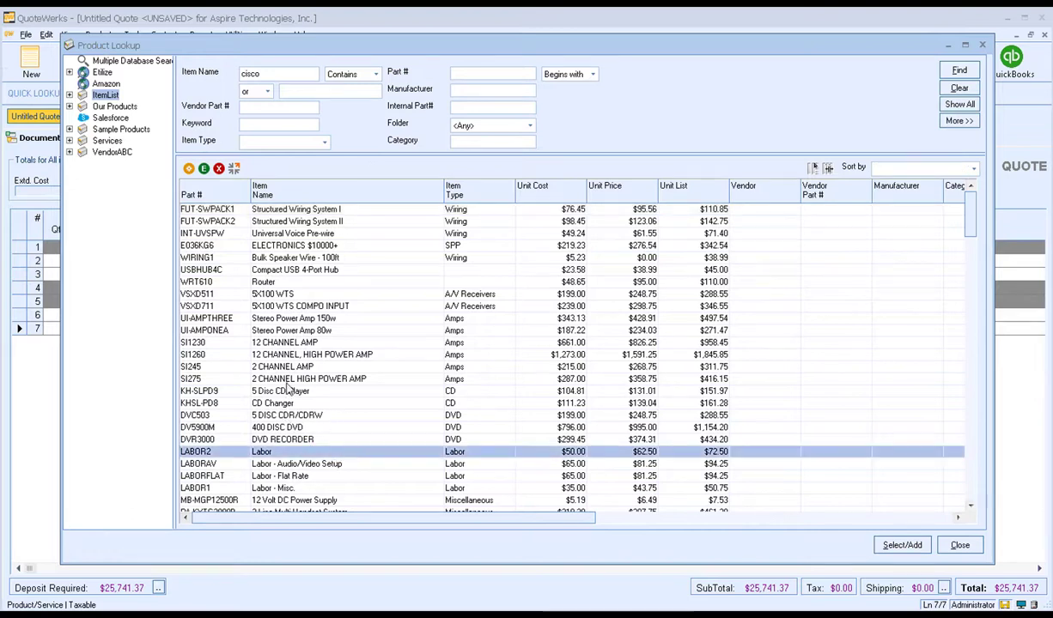
{"action": "left_click", "coordinate": [273, 414], "text": "ctrl"}
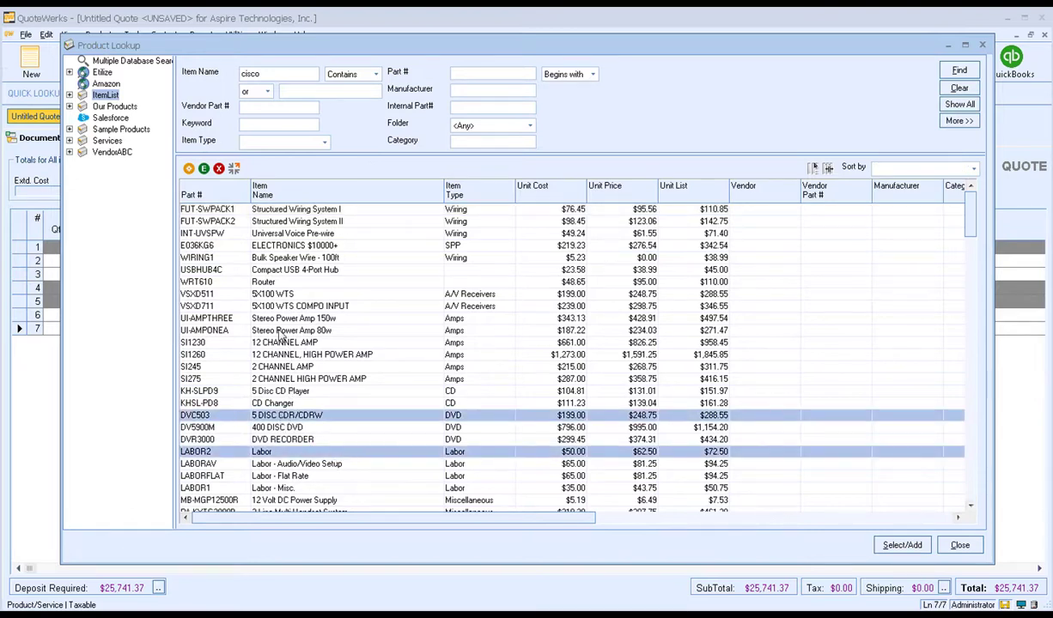
{"action": "left_click", "coordinate": [279, 332], "text": "ctrl"}
{"action": "left_click", "coordinate": [269, 294], "text": "ctrl"}
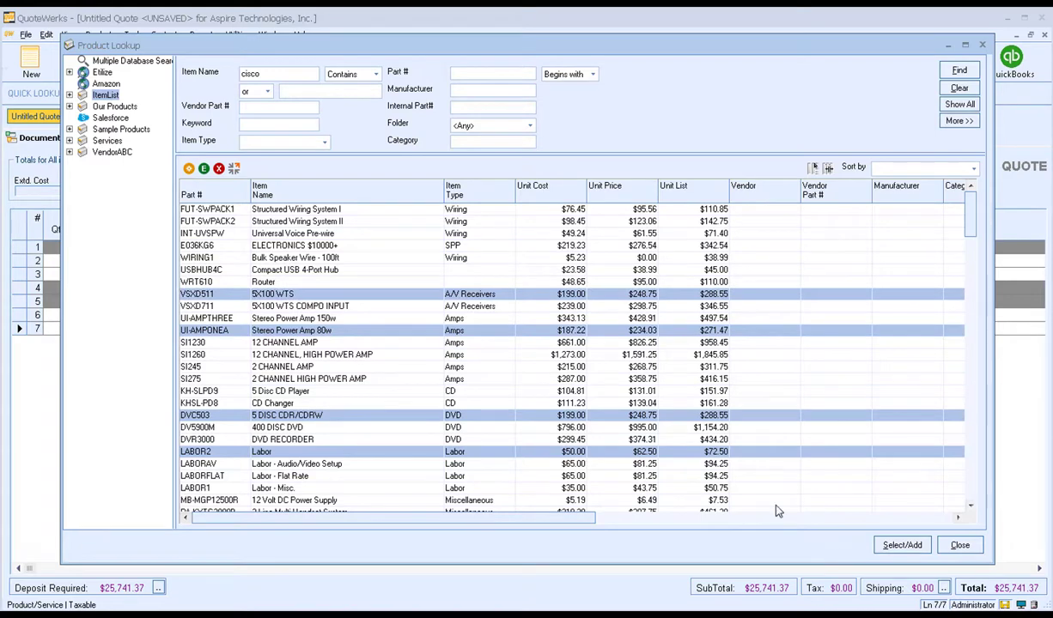
{"action": "right_click", "coordinate": [380, 284]}
{"action": "left_click", "coordinate": [404, 293]}
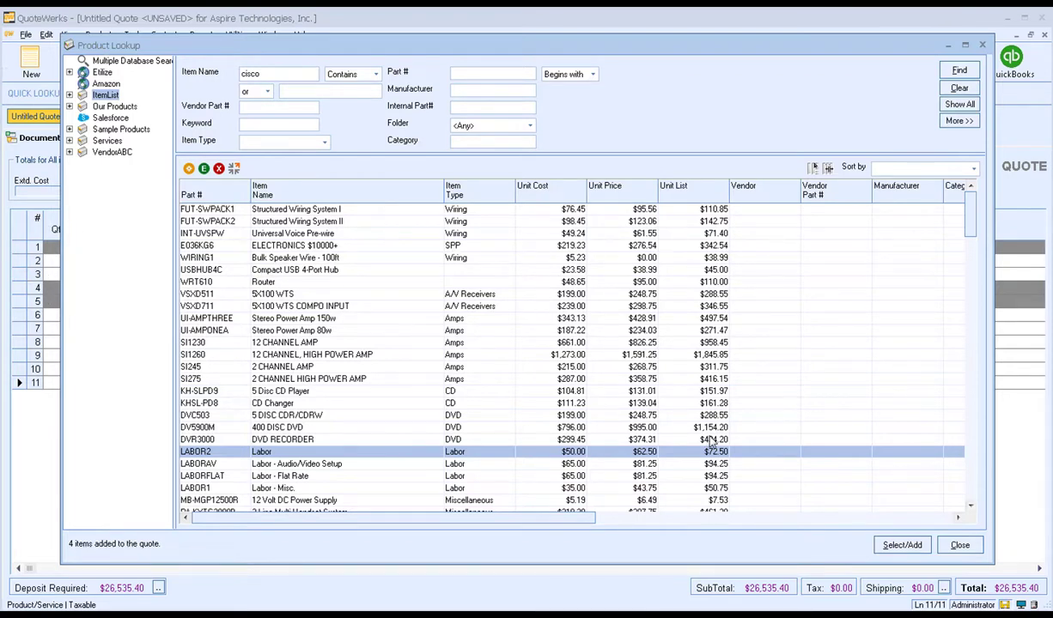
{"action": "left_click", "coordinate": [970, 547]}
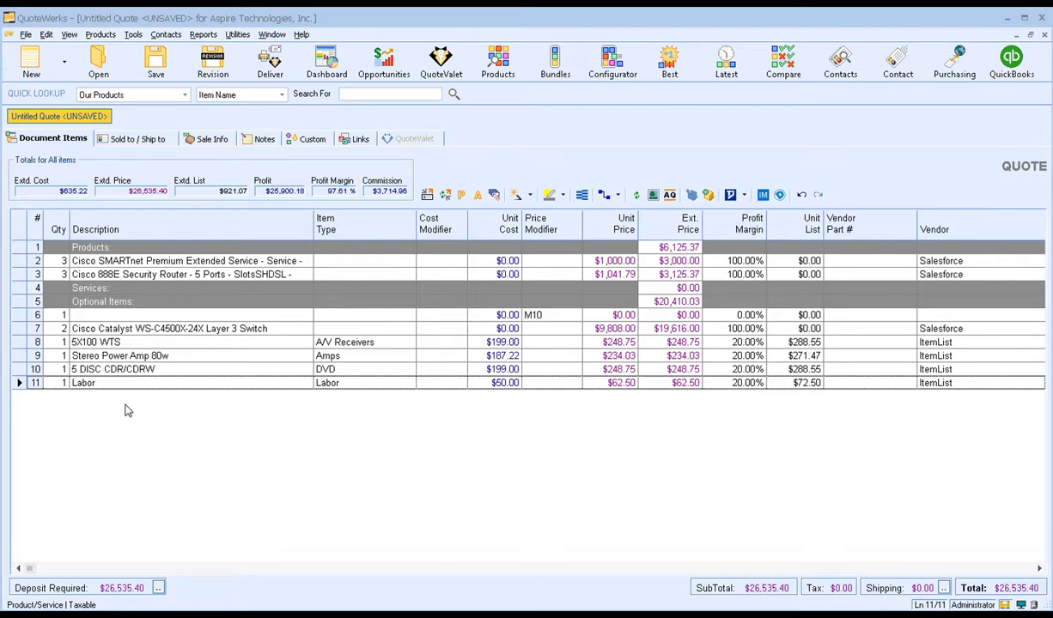
- Move Cisco Catalyst under Products and Labor under Services, then delete the empty line
{"action": "left_click", "coordinate": [19, 328]}
{"action": "left_click_drag", "start_coordinate": [19, 328], "coordinate": [19, 288]}
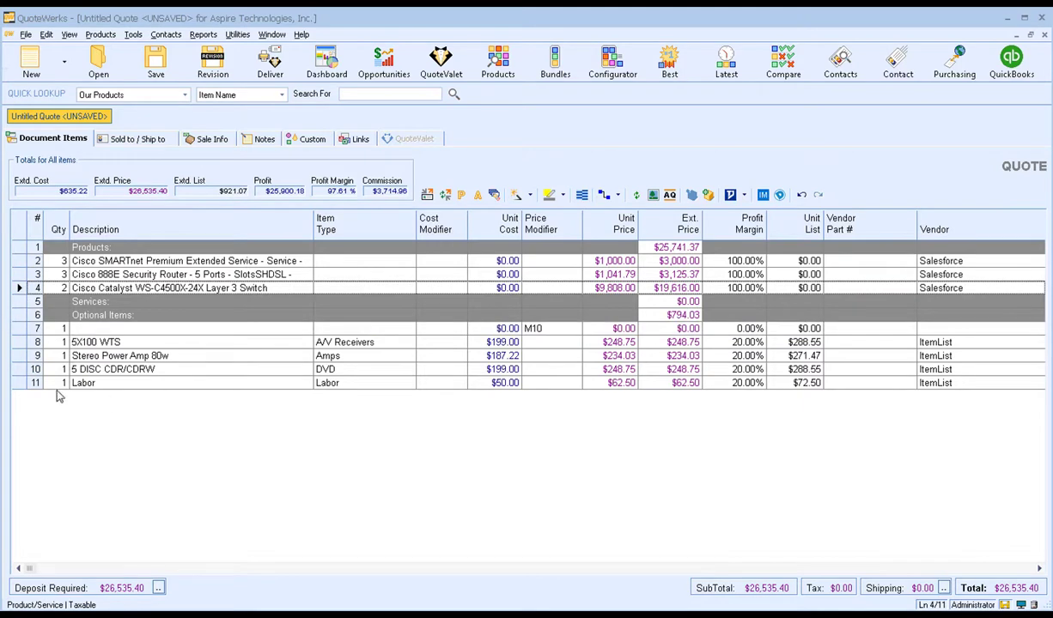
{"action": "left_click", "coordinate": [19, 382]}
{"action": "left_click_drag", "start_coordinate": [21, 327], "coordinate": [19, 315]}
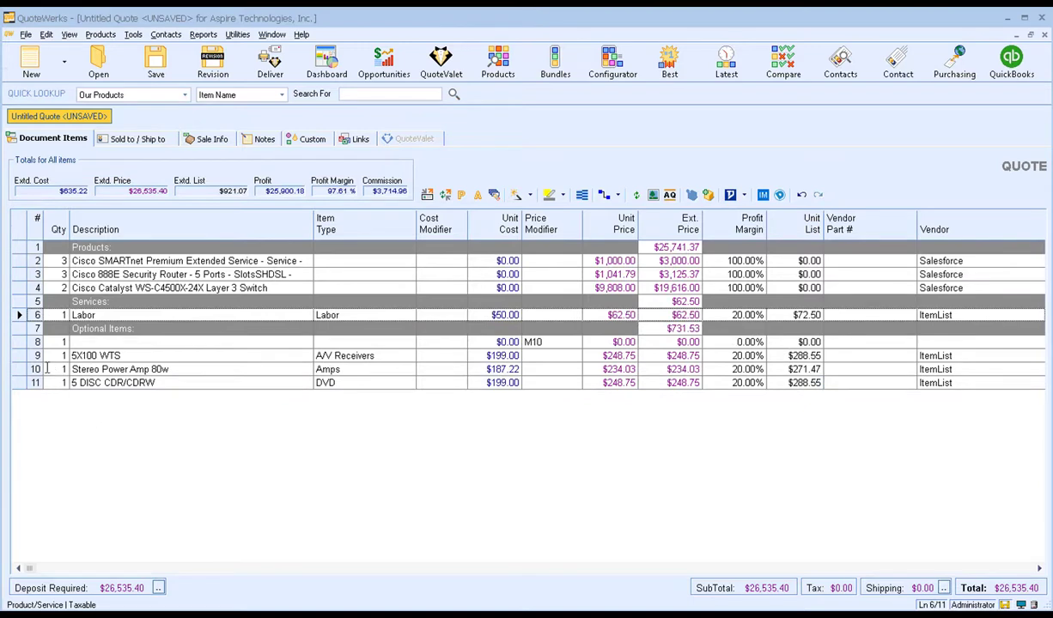
{"action": "left_click", "coordinate": [17, 342]}
{"action": "key", "text": "Delete"}
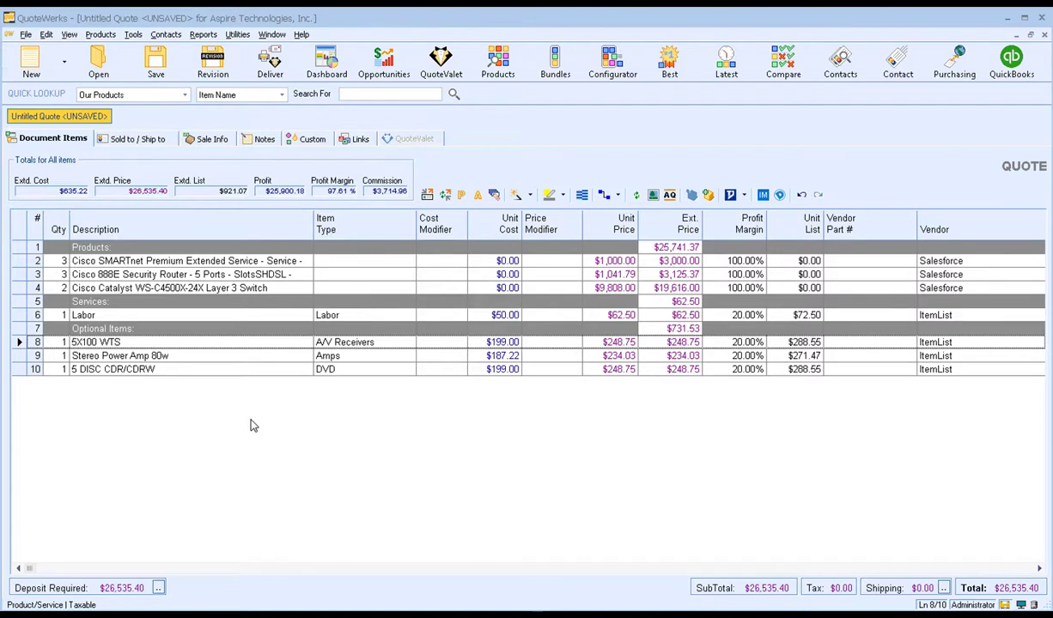
{"action": "double_click", "coordinate": [189, 260]}
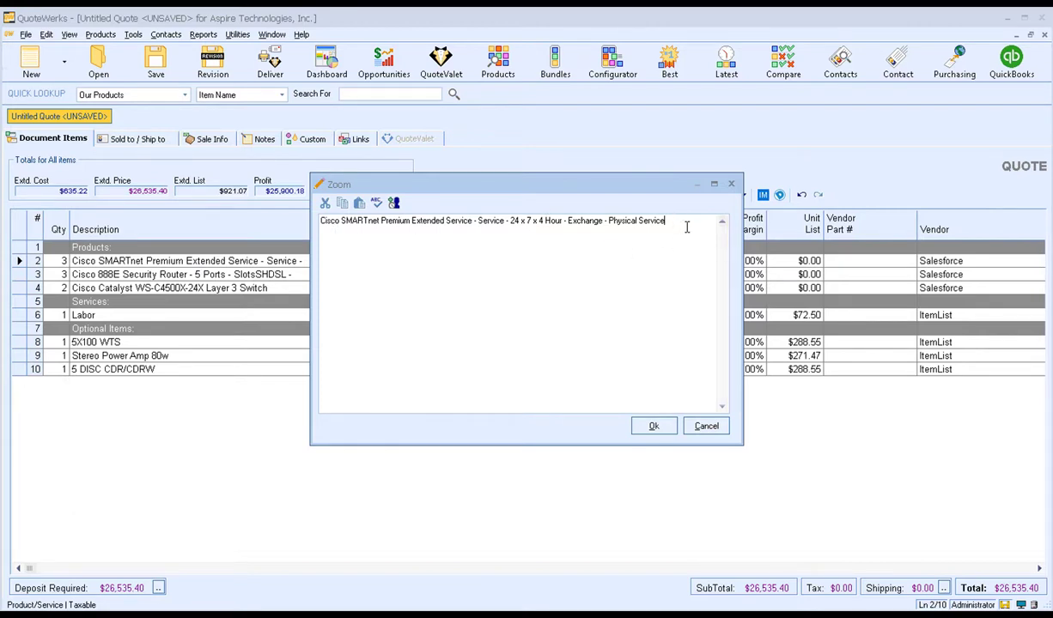
{"action": "left_click", "coordinate": [712, 428]}
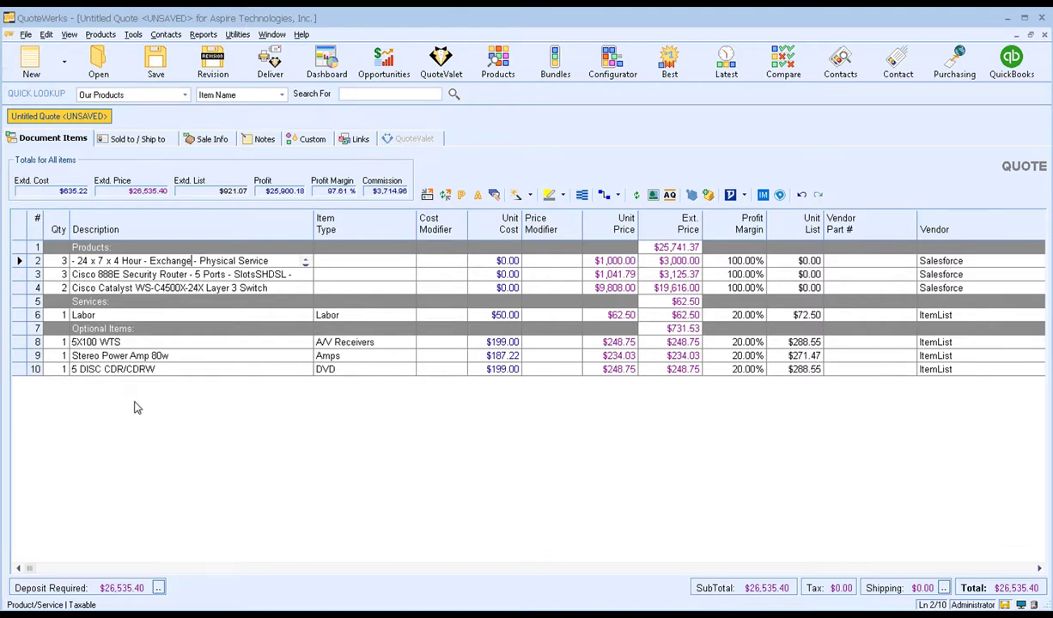
- Set Is Optional to Yes and Is Recurring to No for the 5X100 WTS and Stereo Power Amp 80w lines
{"action": "left_click", "coordinate": [20, 342]}
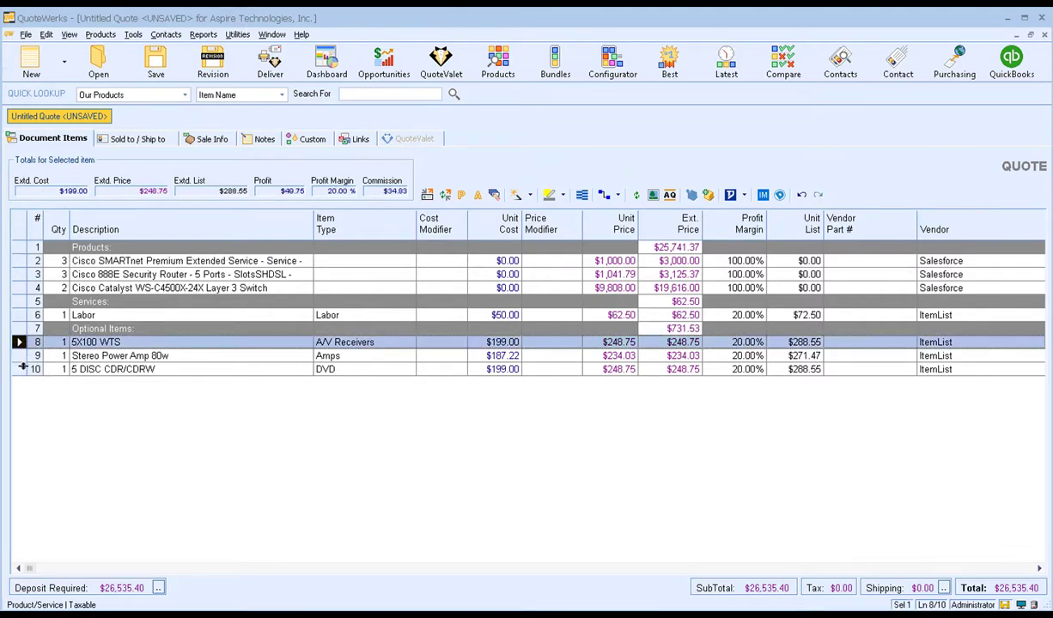
{"action": "left_click_drag", "start_coordinate": [20, 341], "coordinate": [20, 355]}
{"action": "right_click", "coordinate": [29, 359]}
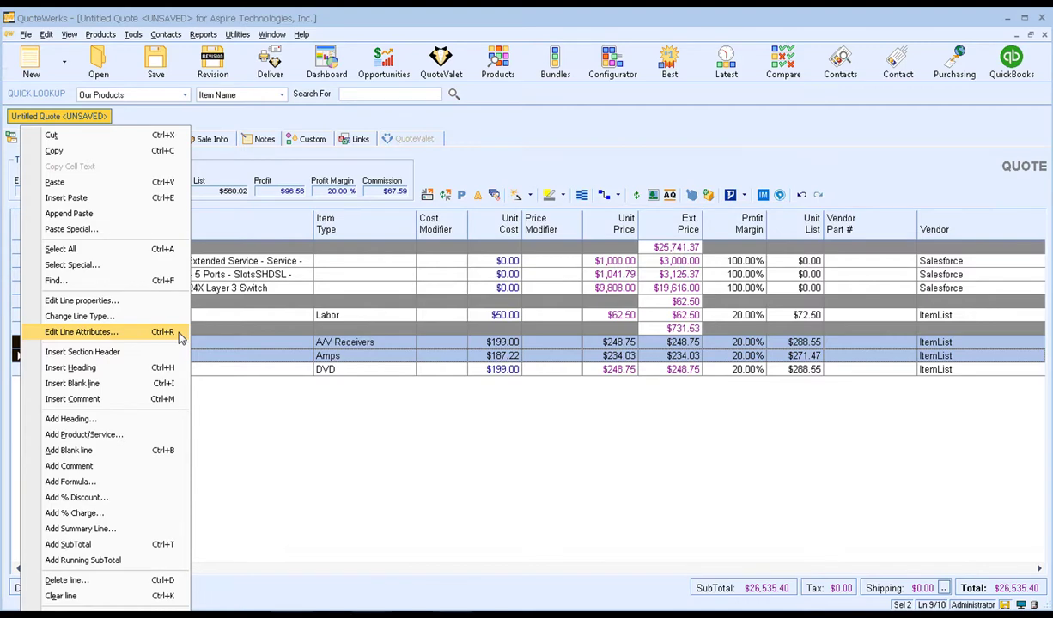
{"action": "left_click", "coordinate": [179, 335]}
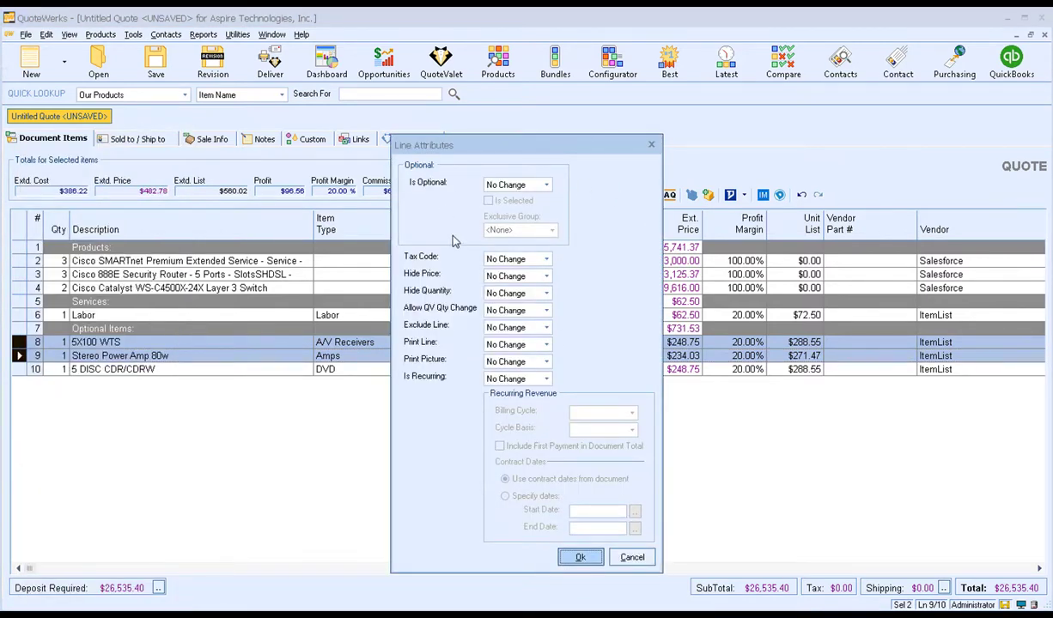
{"action": "left_click", "coordinate": [546, 186]}
{"action": "left_click", "coordinate": [506, 206]}
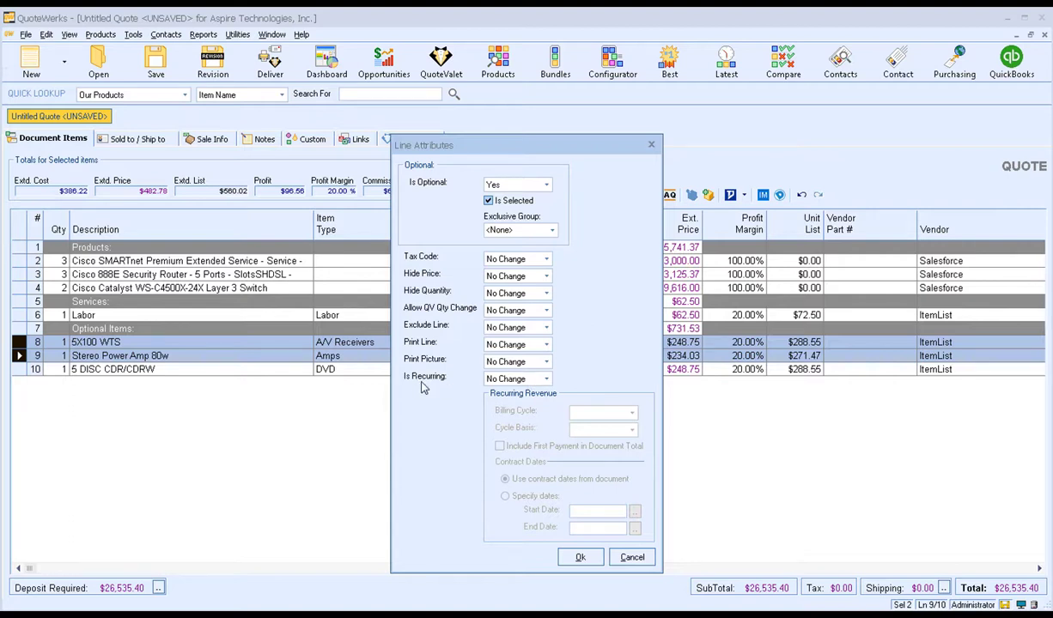
{"action": "left_click", "coordinate": [546, 380]}
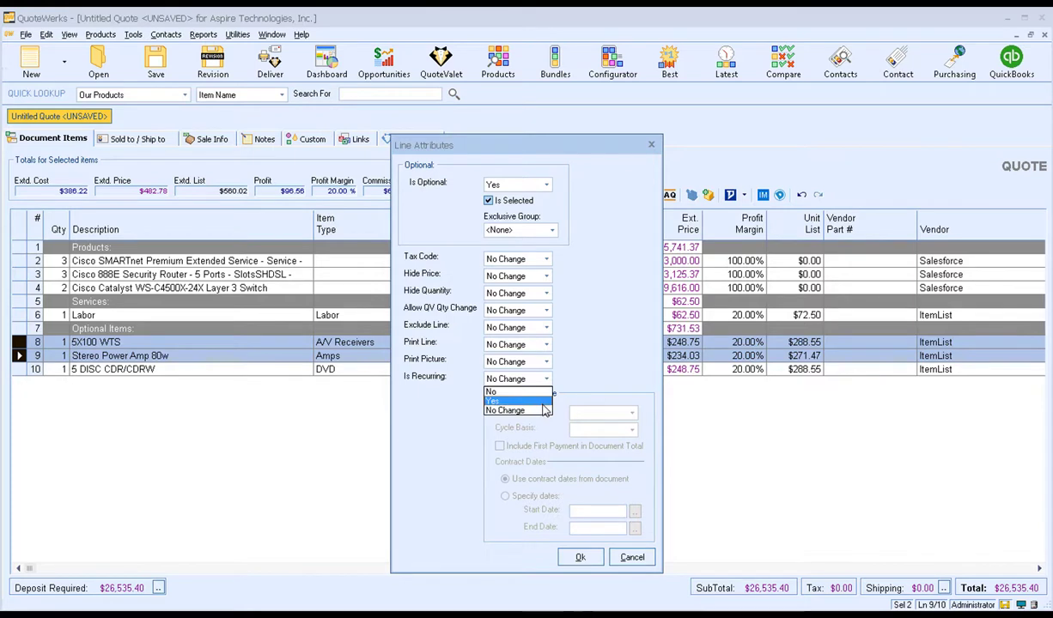
{"action": "left_click", "coordinate": [515, 401]}
{"action": "left_click", "coordinate": [633, 414]}
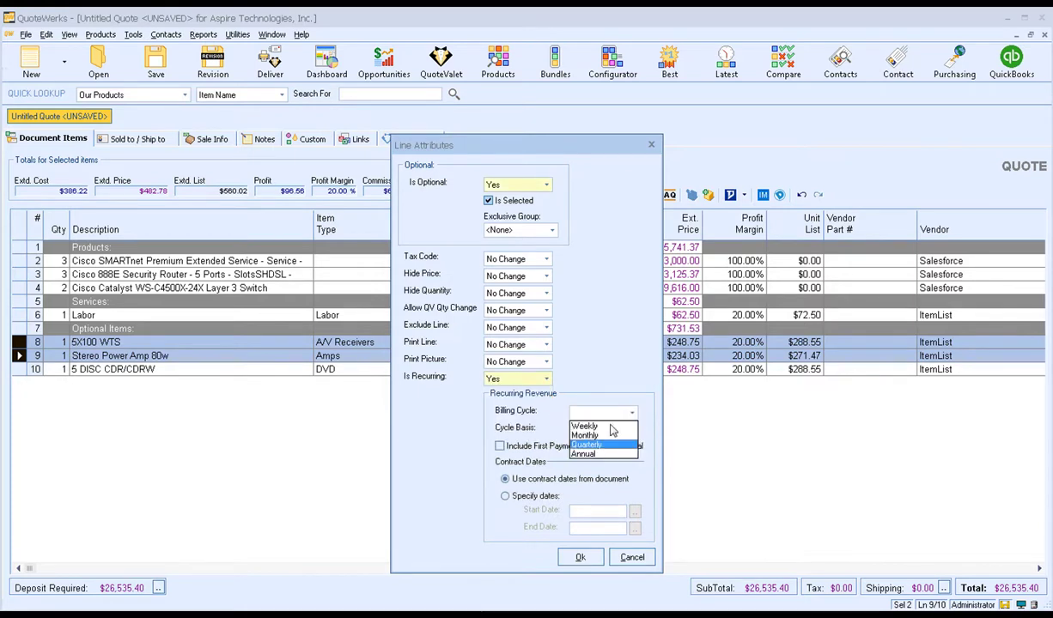
{"action": "left_click", "coordinate": [606, 375]}
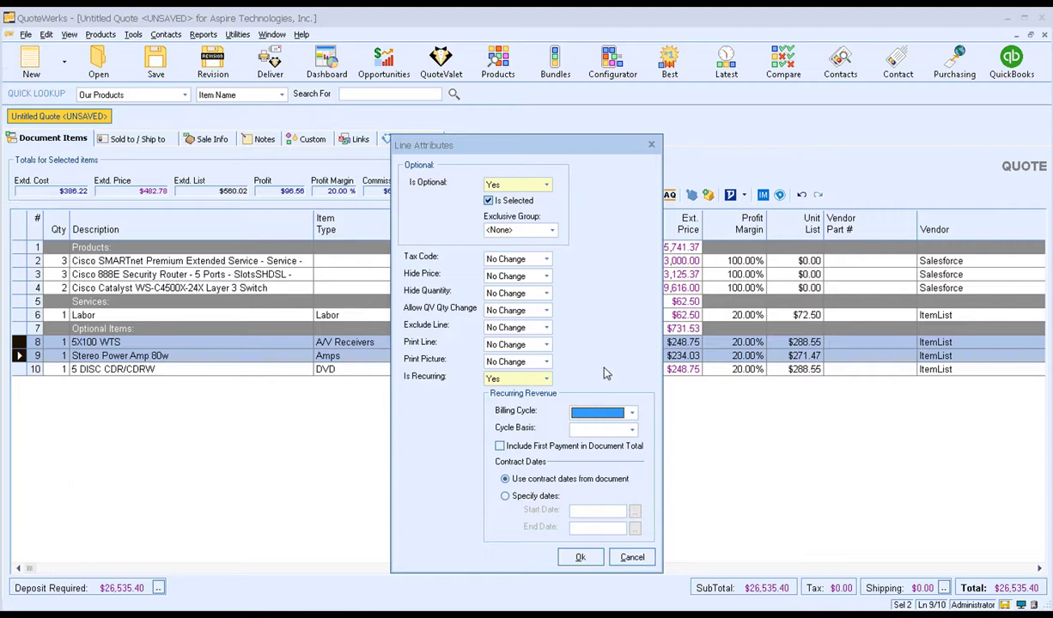
{"action": "left_click", "coordinate": [519, 379]}
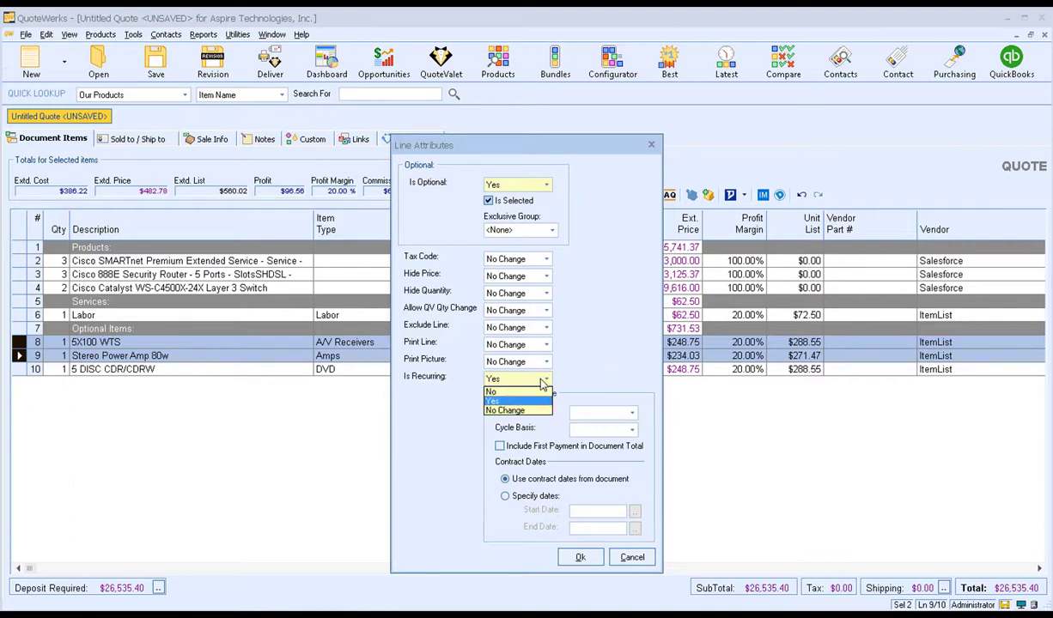
{"action": "left_click", "coordinate": [518, 398]}
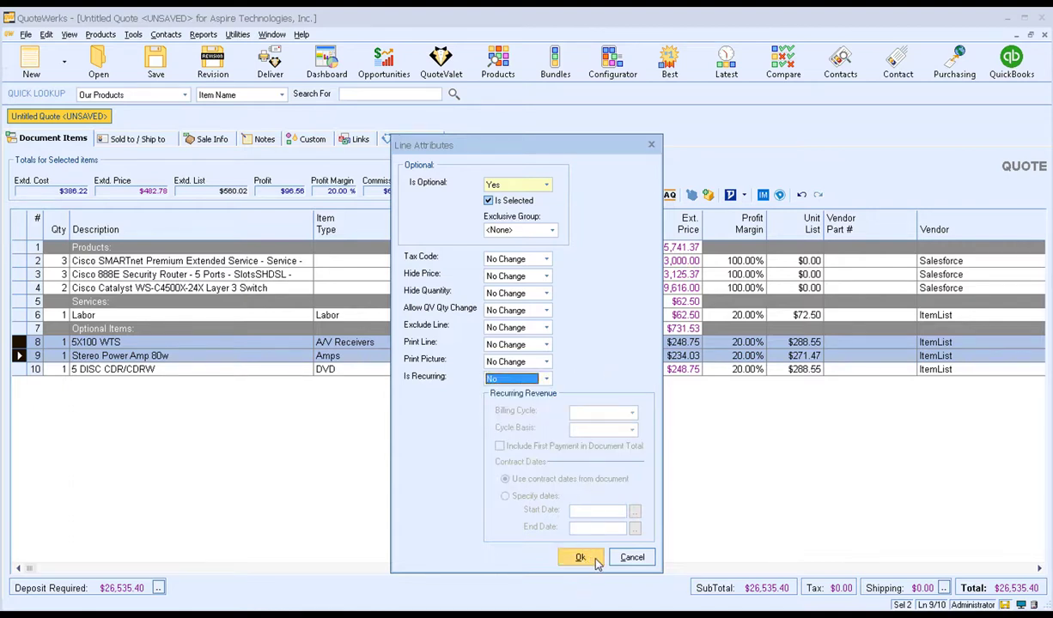
{"action": "left_click", "coordinate": [580, 558]}
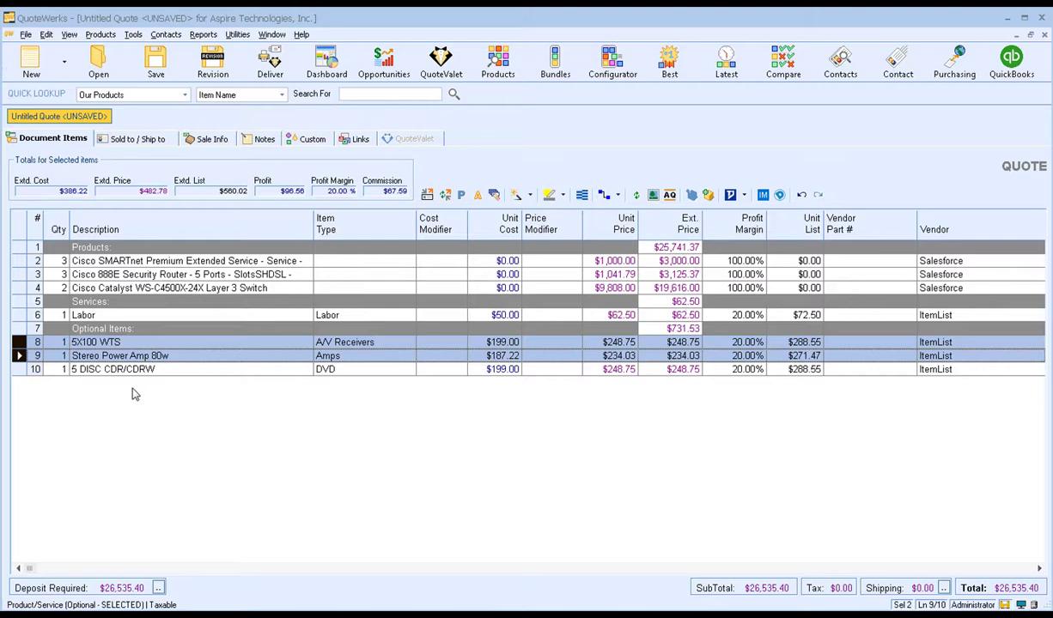
{"action": "left_click", "coordinate": [18, 260]}
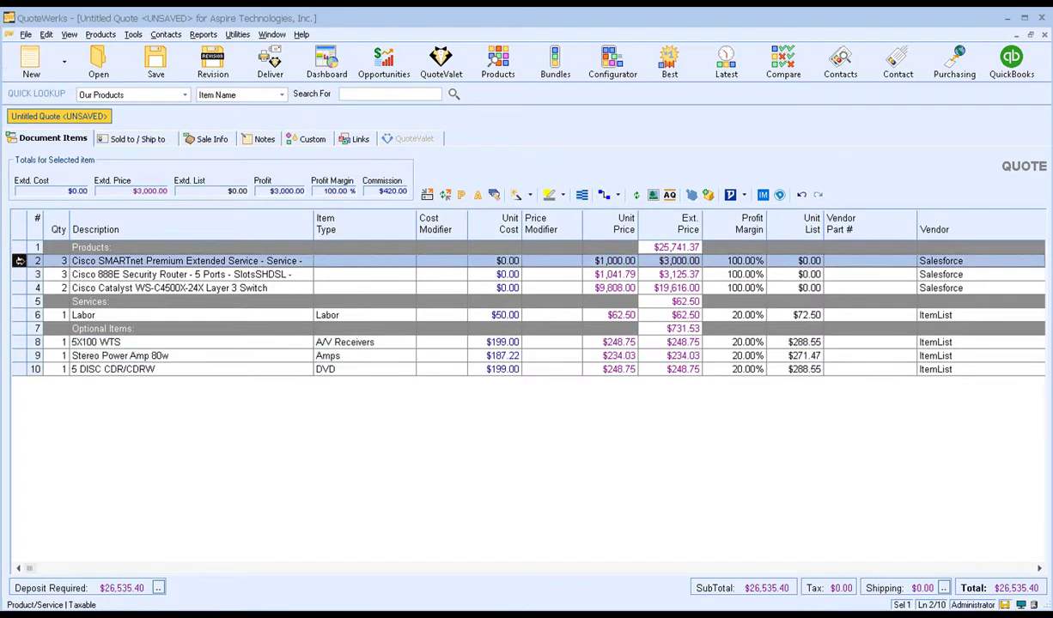
{"action": "right_click", "coordinate": [19, 261]}
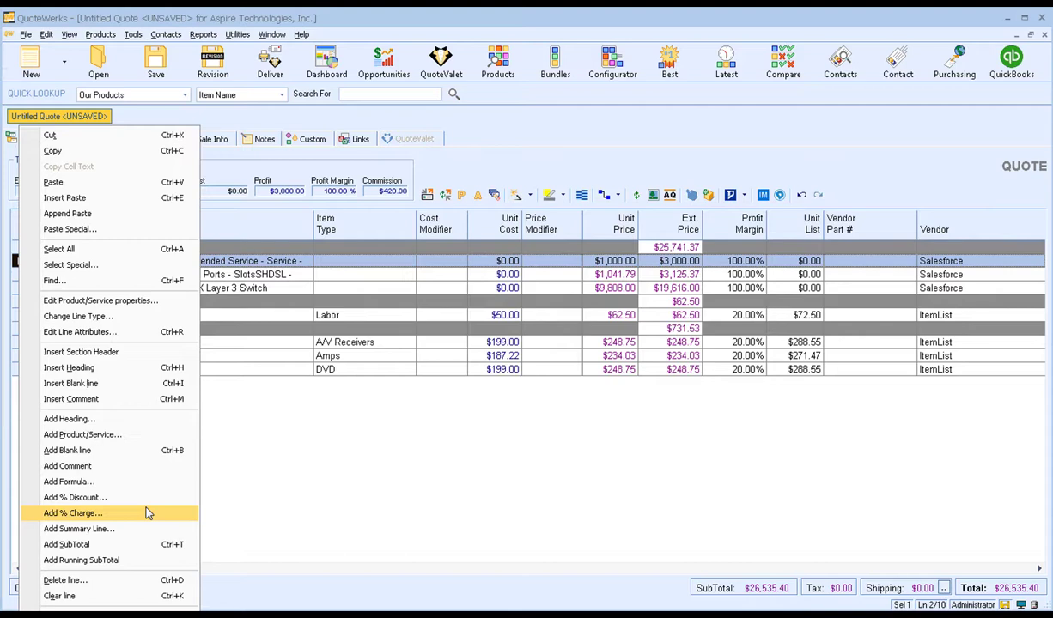
{"action": "left_click", "coordinate": [295, 497]}
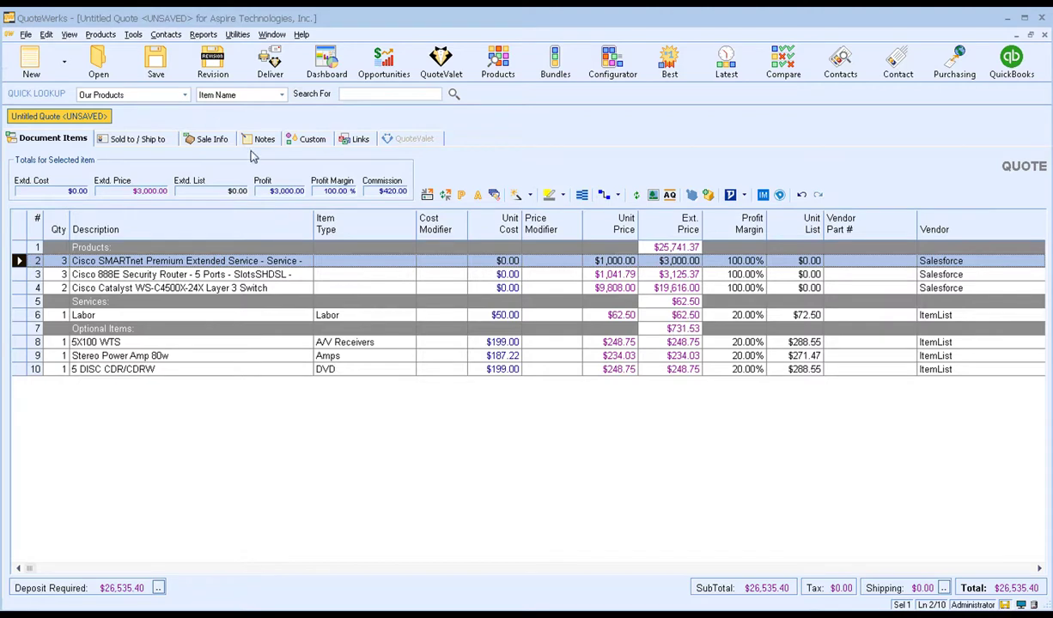
{"action": "left_click", "coordinate": [168, 66]}
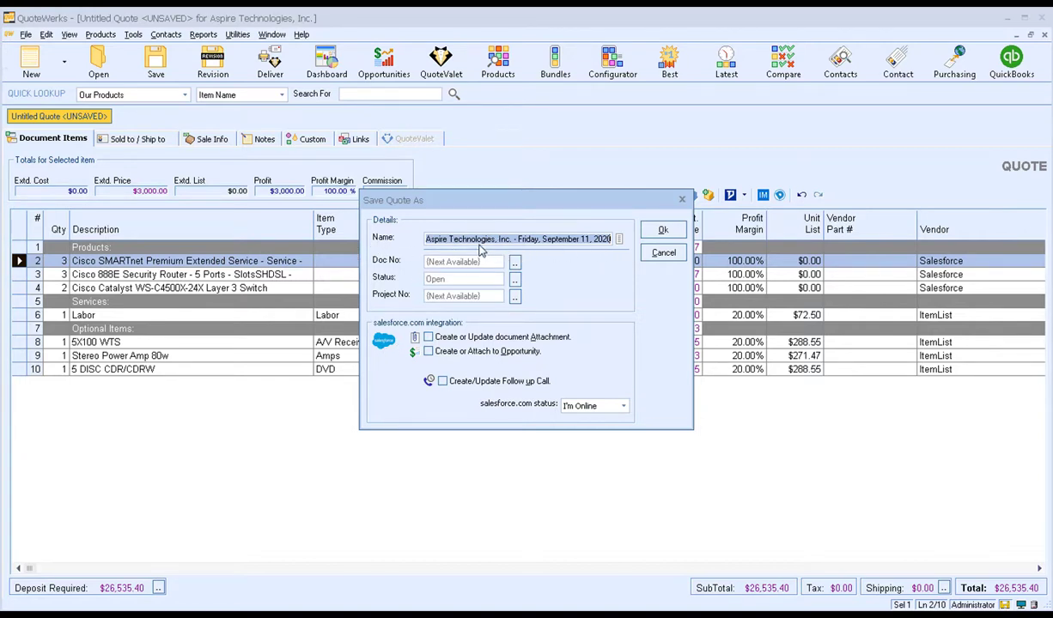
- Keep the default quote name and enable Salesforce document attachment, opportunity and follow-up call options
{"action": "left_click_drag", "start_coordinate": [507, 242], "coordinate": [387, 236]}
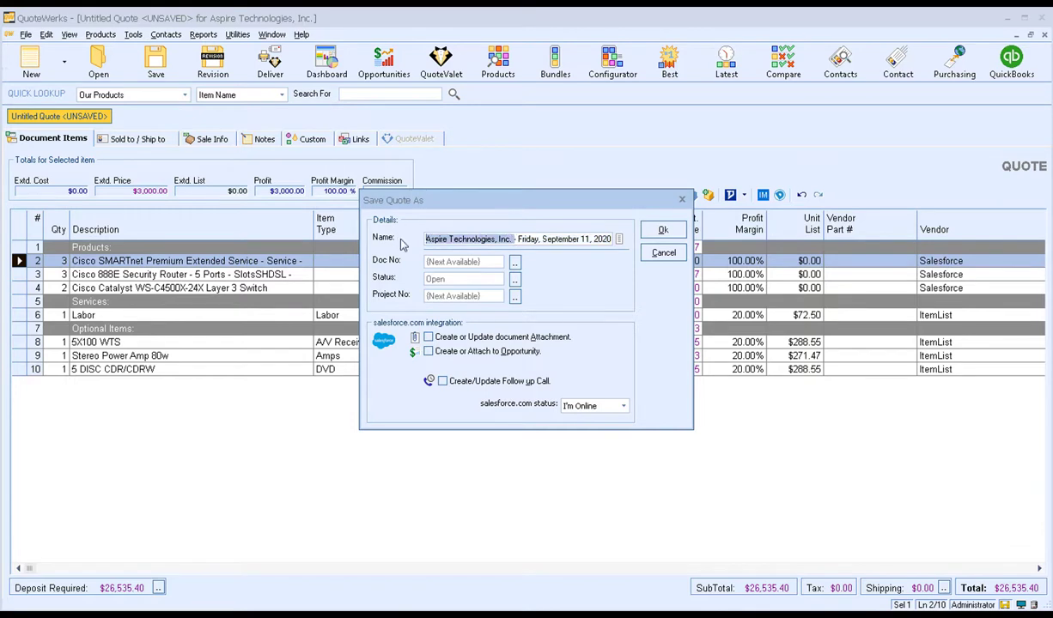
{"action": "left_click_drag", "start_coordinate": [516, 240], "coordinate": [661, 247]}
{"action": "left_click", "coordinate": [512, 240]}
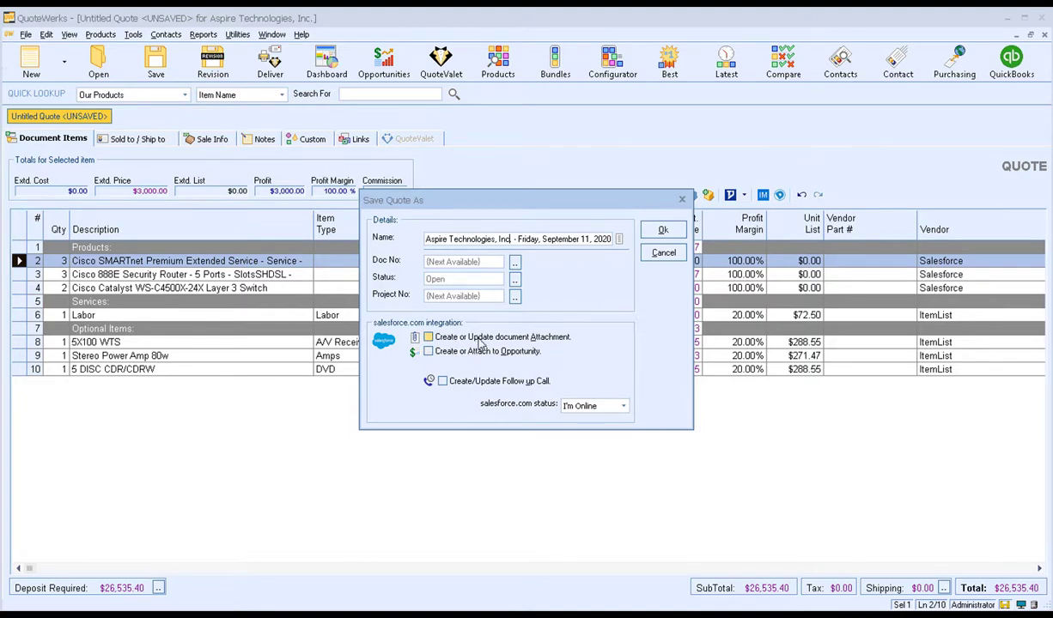
{"action": "left_click", "coordinate": [479, 340]}
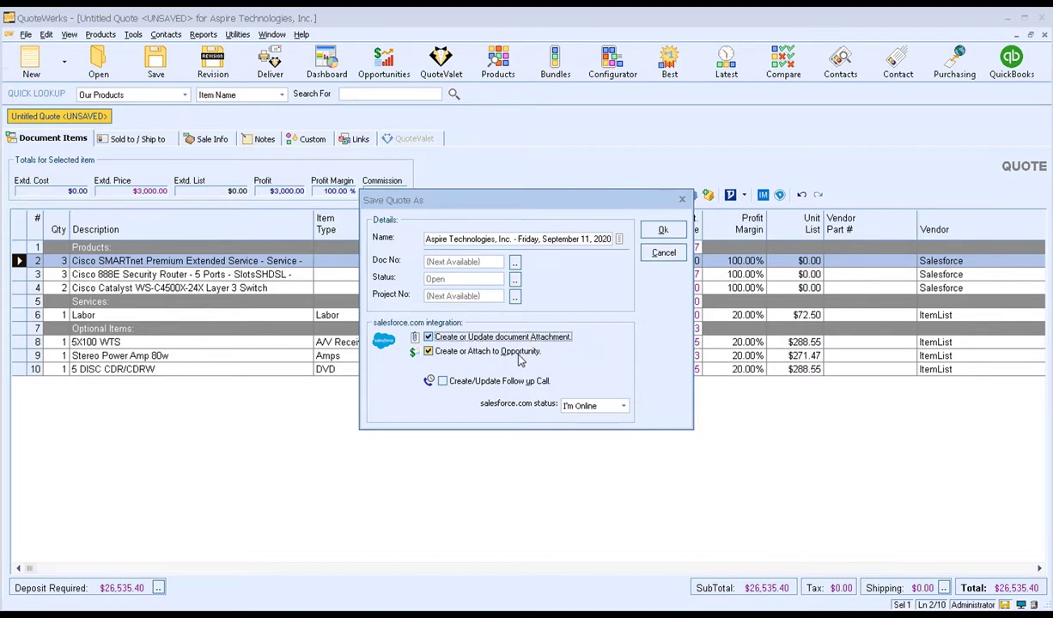
{"action": "left_click", "coordinate": [444, 381]}
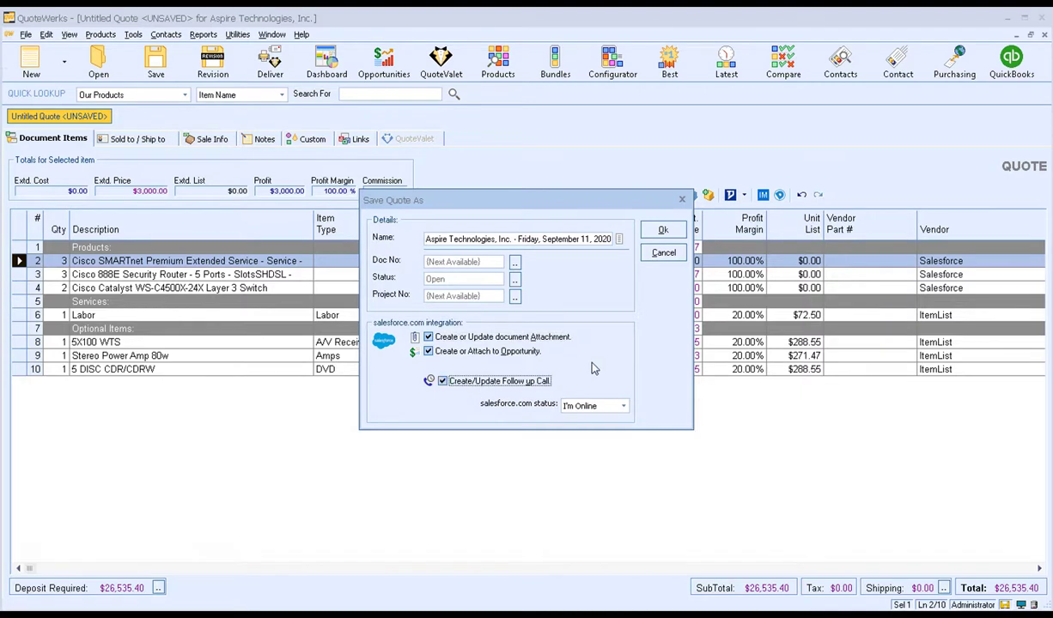
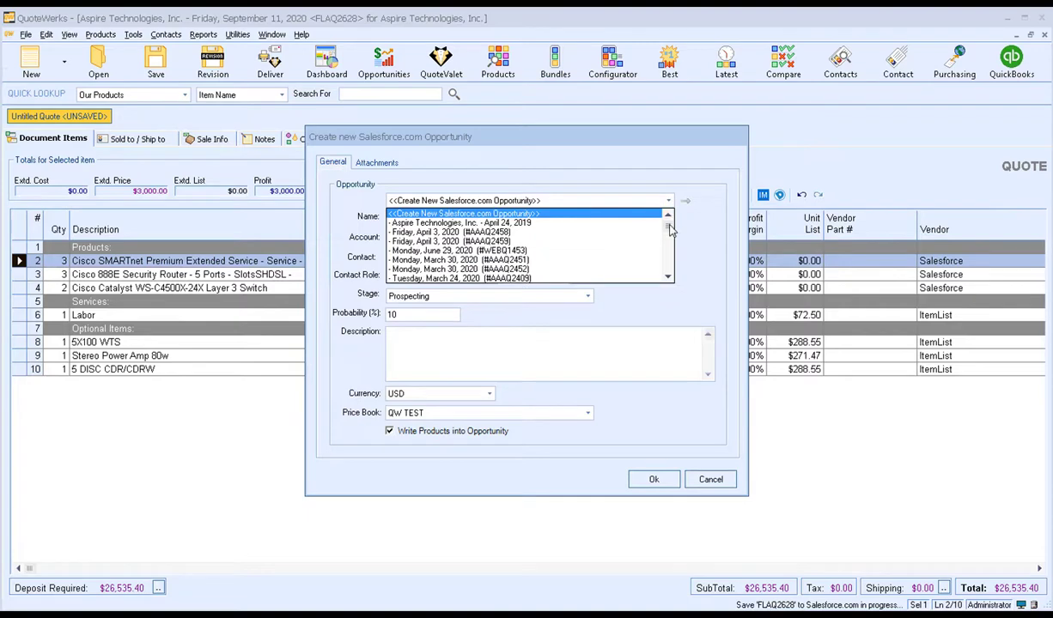
- Choose <<Create New>> for the opportunity and remove the date from its name
{"action": "mouse_move", "coordinate": [668, 225]}
{"action": "left_mouse_down"}
{"action": "mouse_move", "coordinate": [672, 241]}
{"action": "mouse_move", "coordinate": [670, 212]}
{"action": "left_mouse_up"}
{"action": "left_click", "coordinate": [669, 203]}
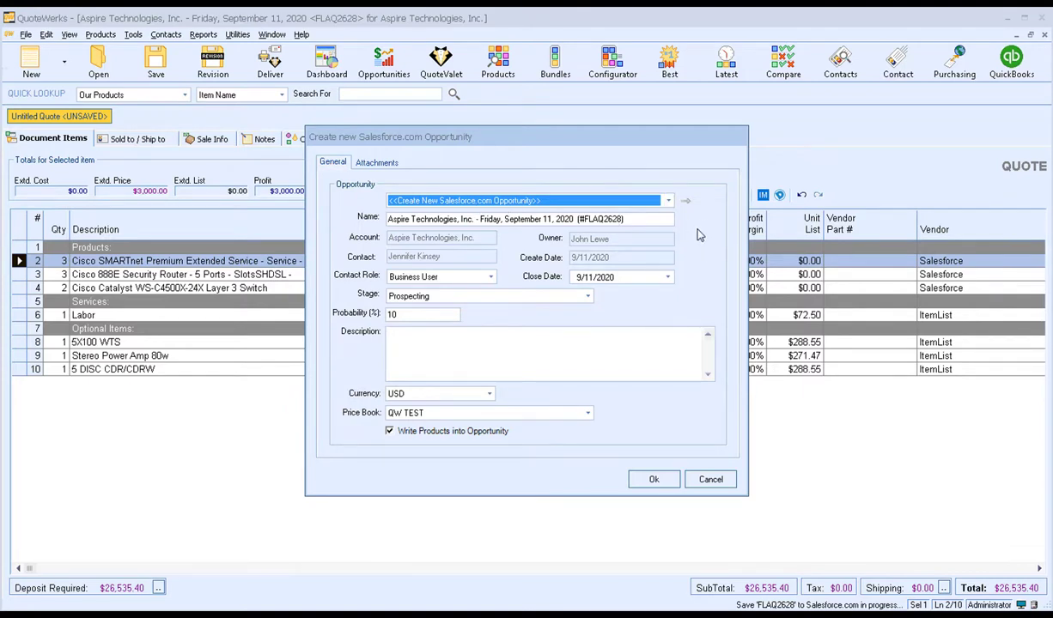
{"action": "left_click_drag", "start_coordinate": [632, 221], "coordinate": [351, 215]}
{"action": "left_click", "coordinate": [560, 219]}
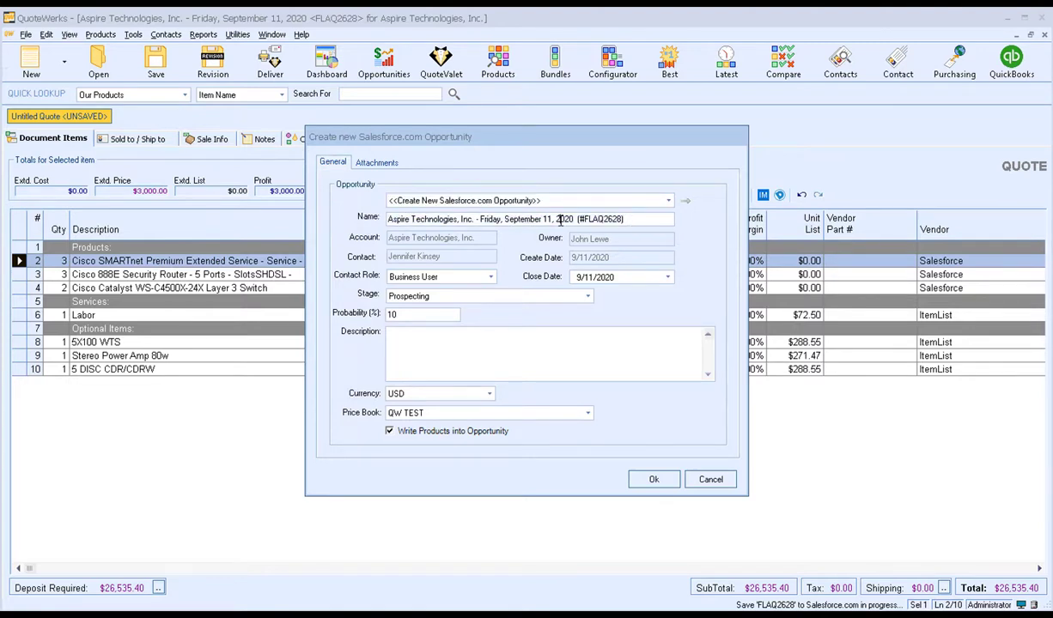
{"action": "left_click_drag", "start_coordinate": [574, 219], "coordinate": [479, 216]}
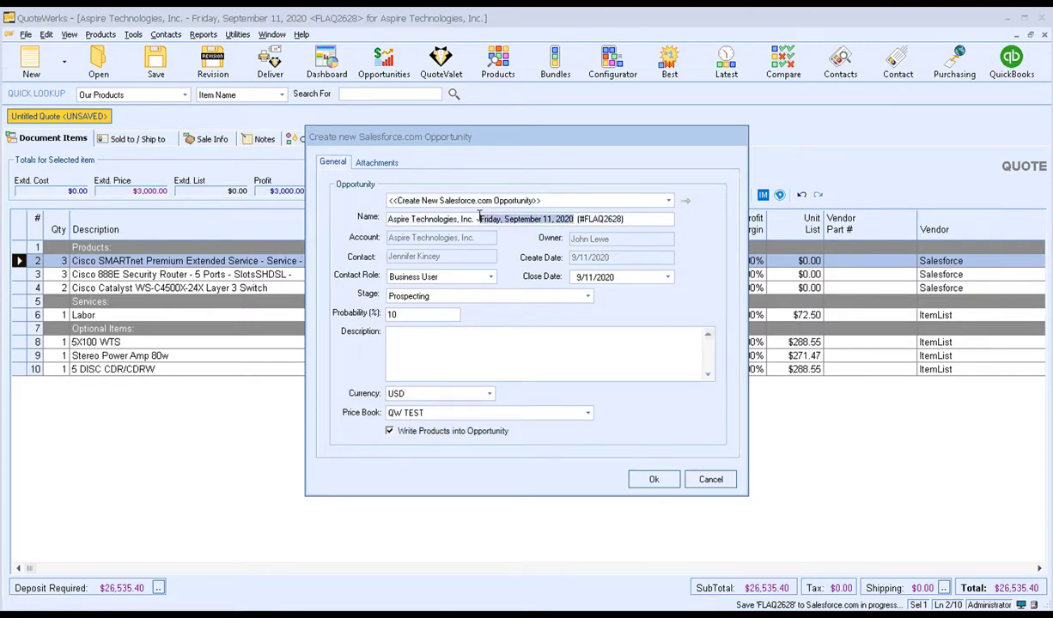
{"action": "key", "text": "BackSpace"}
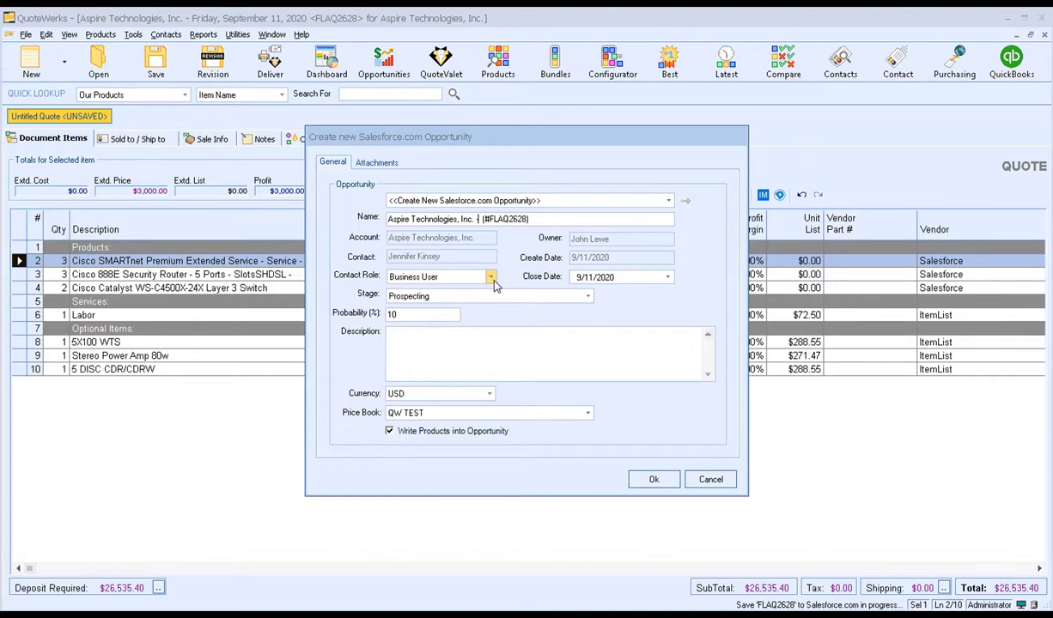
- Set close date 9/25/2020, stage Id. Decision Makers and Gold Price Book, then create the opportunity
{"action": "left_click", "coordinate": [492, 277]}
{"action": "left_click", "coordinate": [493, 281]}
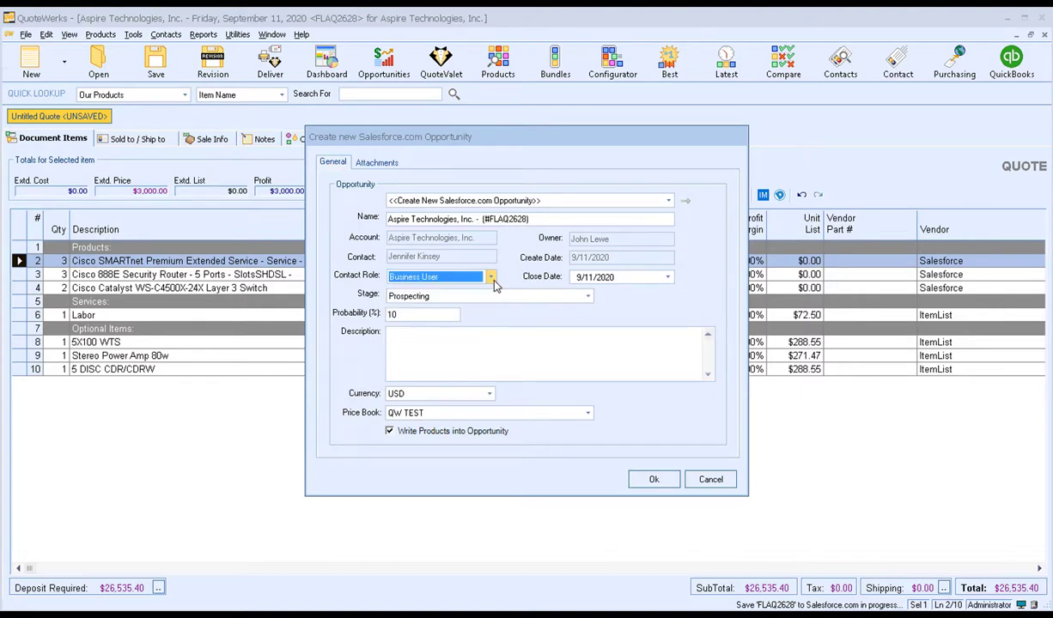
{"action": "left_click", "coordinate": [669, 277]}
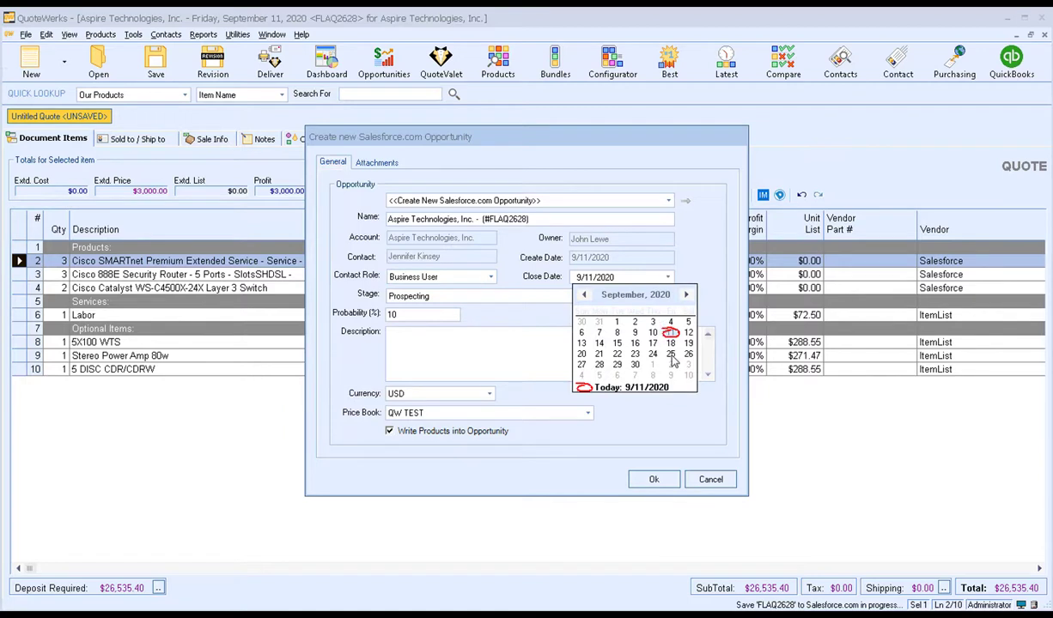
{"action": "left_click", "coordinate": [643, 344]}
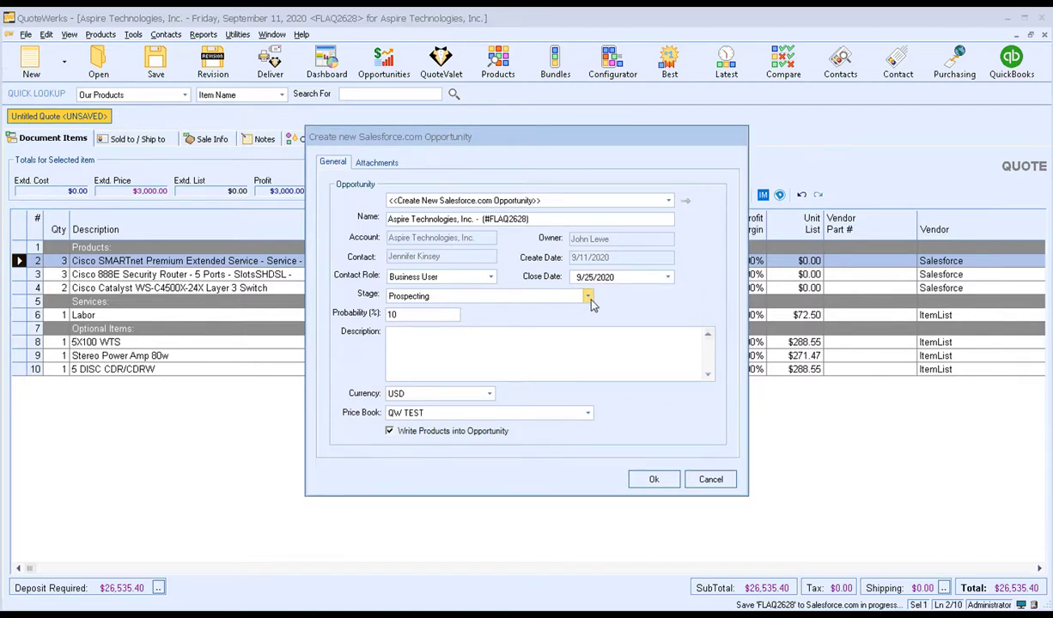
{"action": "left_click", "coordinate": [588, 296]}
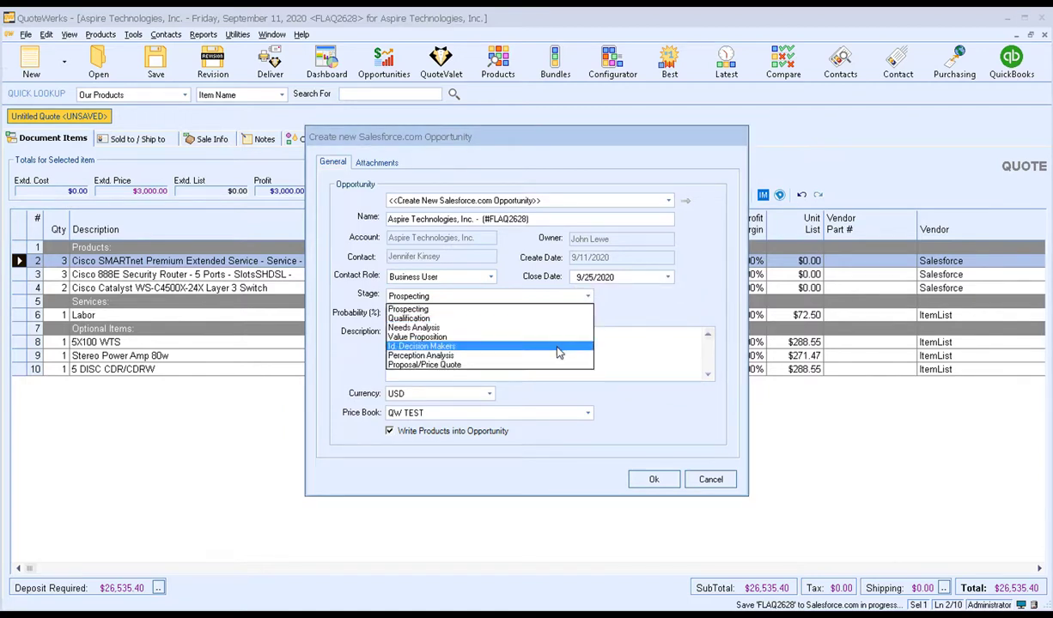
{"action": "left_click", "coordinate": [556, 347]}
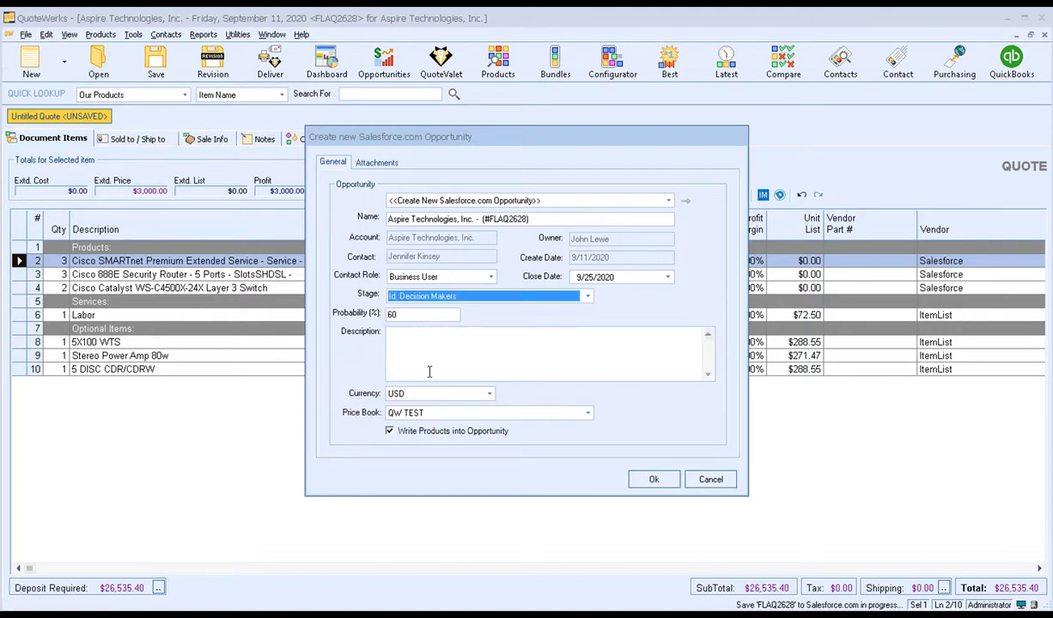
{"action": "left_click", "coordinate": [417, 338]}
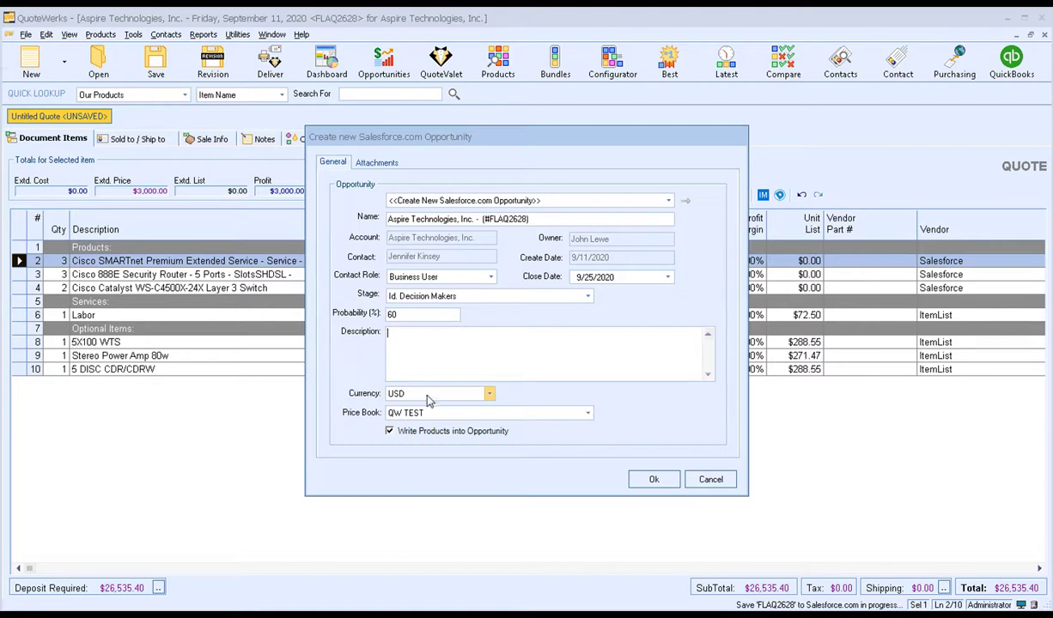
{"action": "left_click", "coordinate": [588, 415]}
{"action": "left_click", "coordinate": [556, 426]}
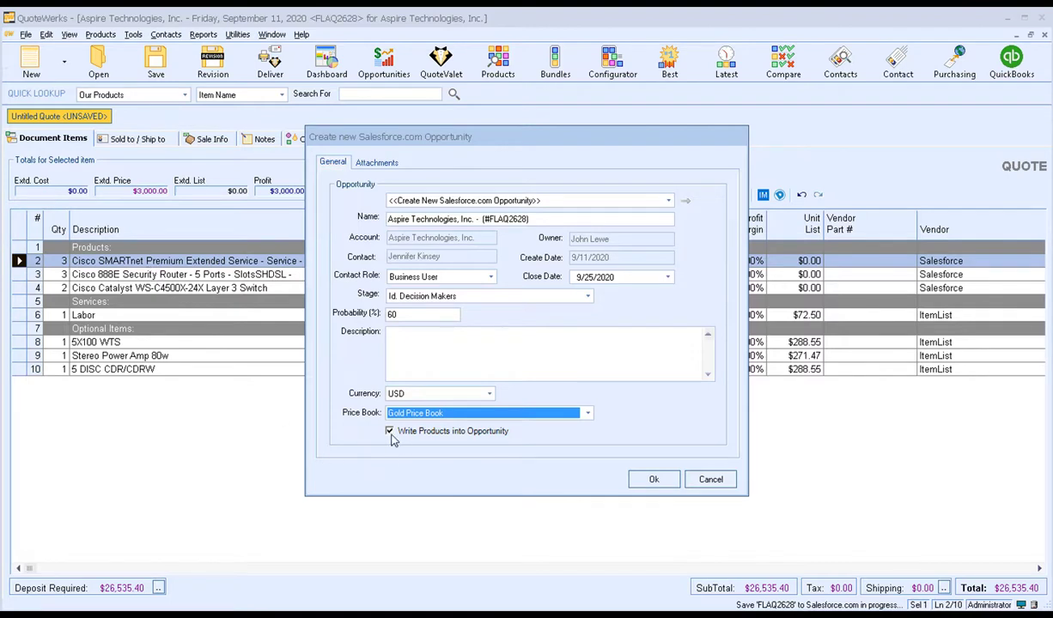
{"action": "left_click", "coordinate": [659, 479]}
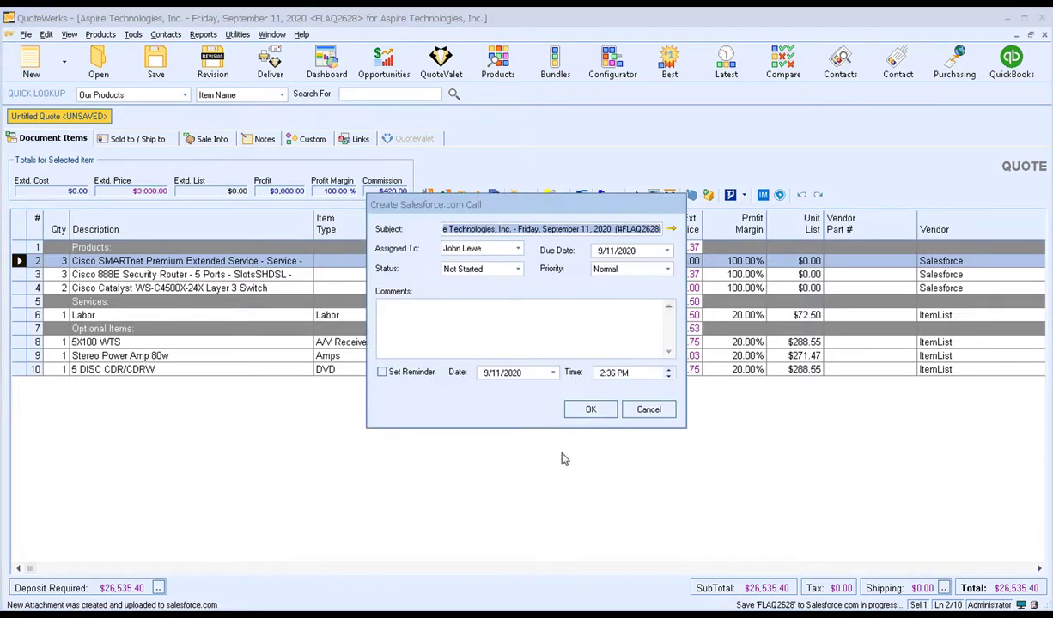
- Remove the date from the call subject, set due date 9/15/2020 and priority High
{"action": "left_click", "coordinate": [573, 229]}
{"action": "key", "text": "Home"}
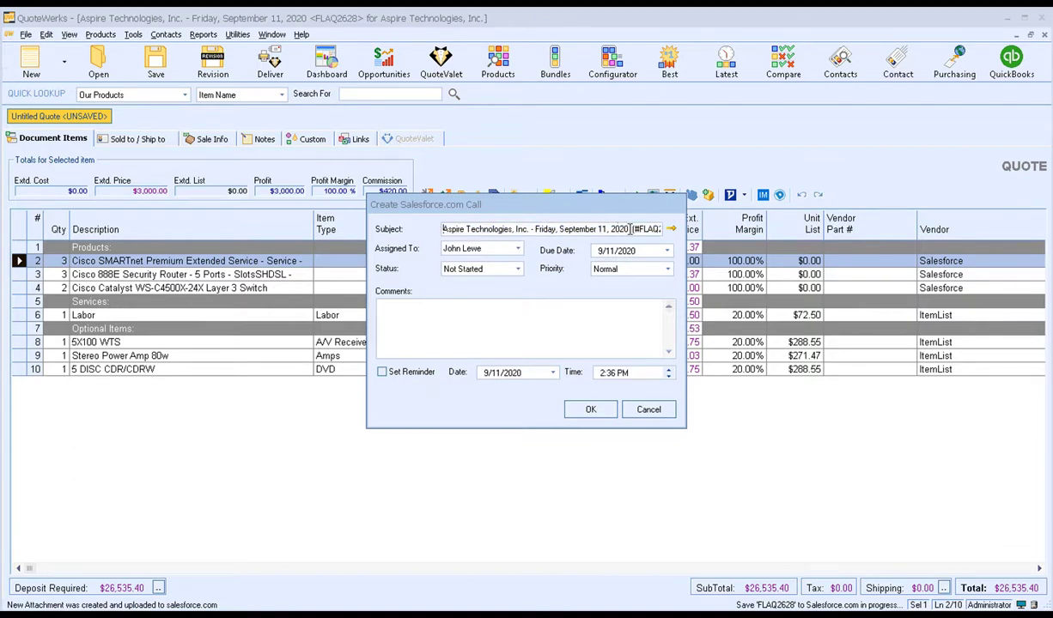
{"action": "left_click_drag", "start_coordinate": [619, 228], "coordinate": [533, 229]}
{"action": "key", "text": "Delete"}
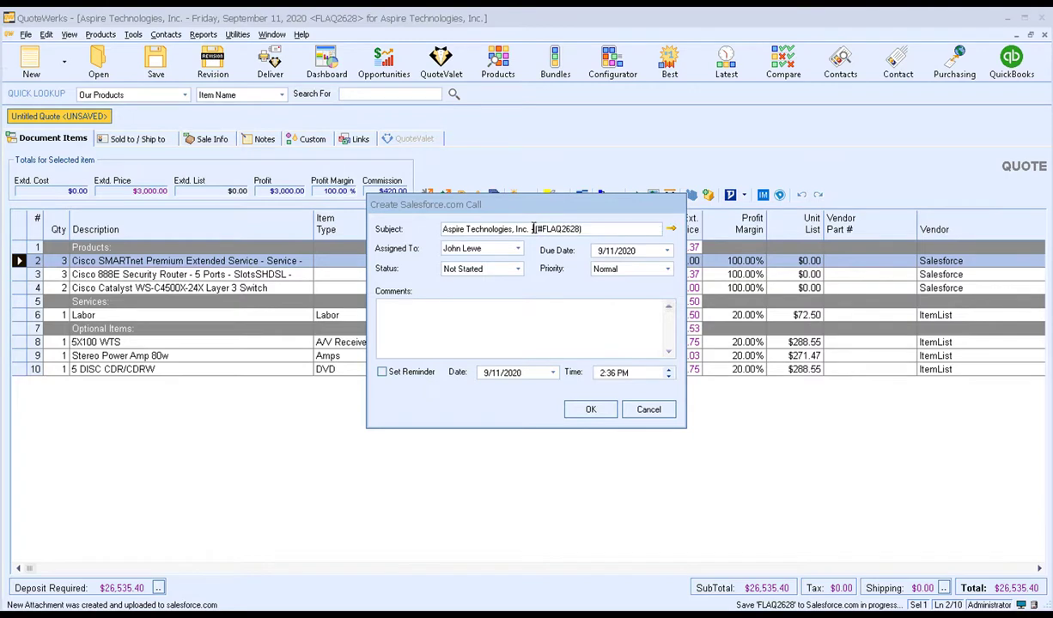
{"action": "left_click", "coordinate": [518, 249]}
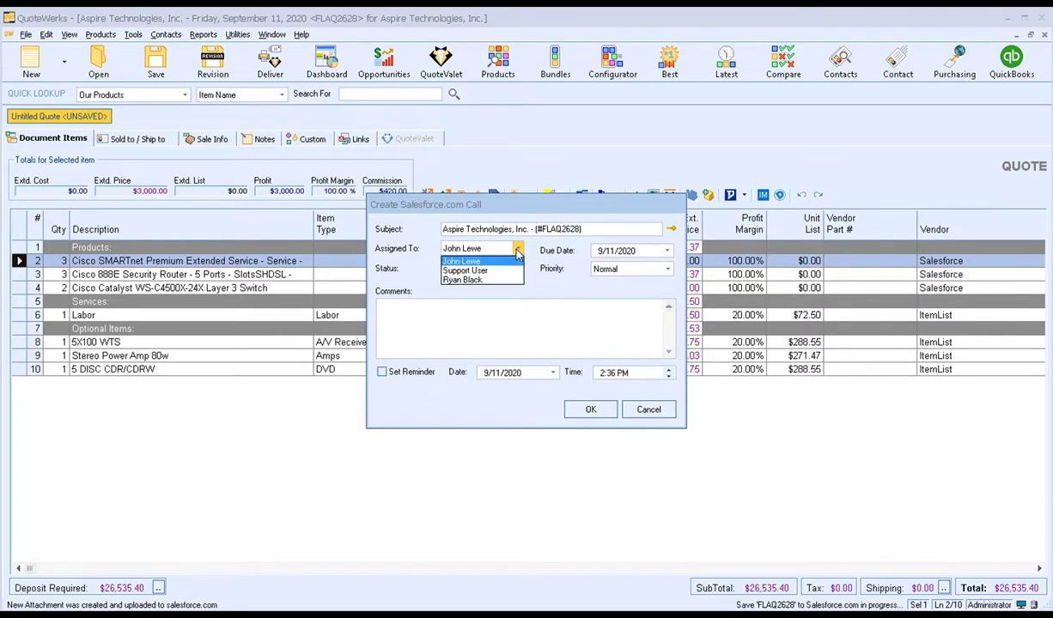
{"action": "left_click", "coordinate": [489, 260]}
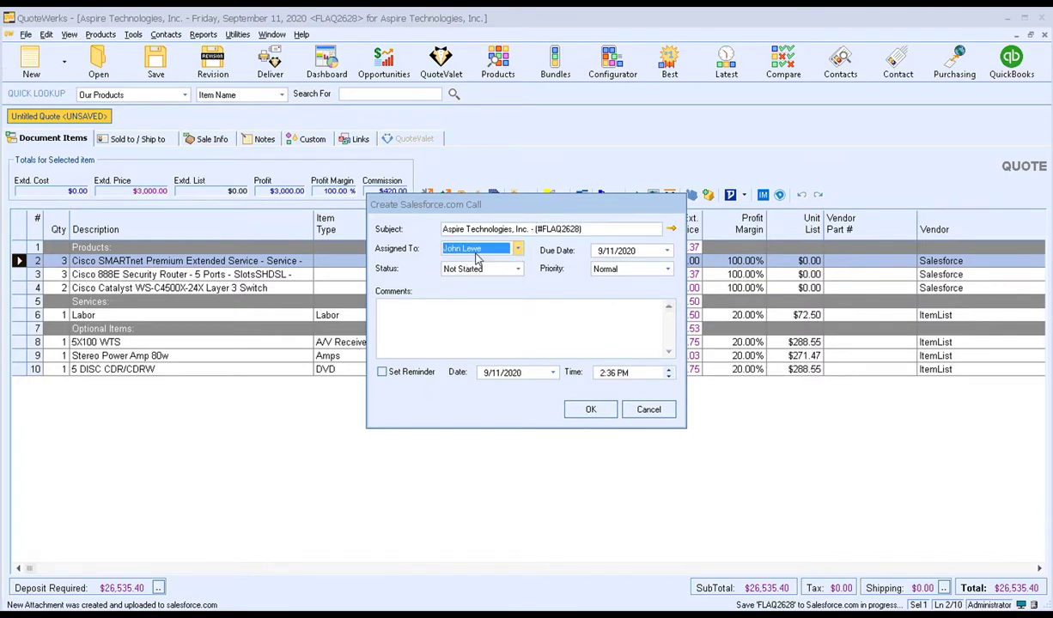
{"action": "left_click", "coordinate": [666, 250]}
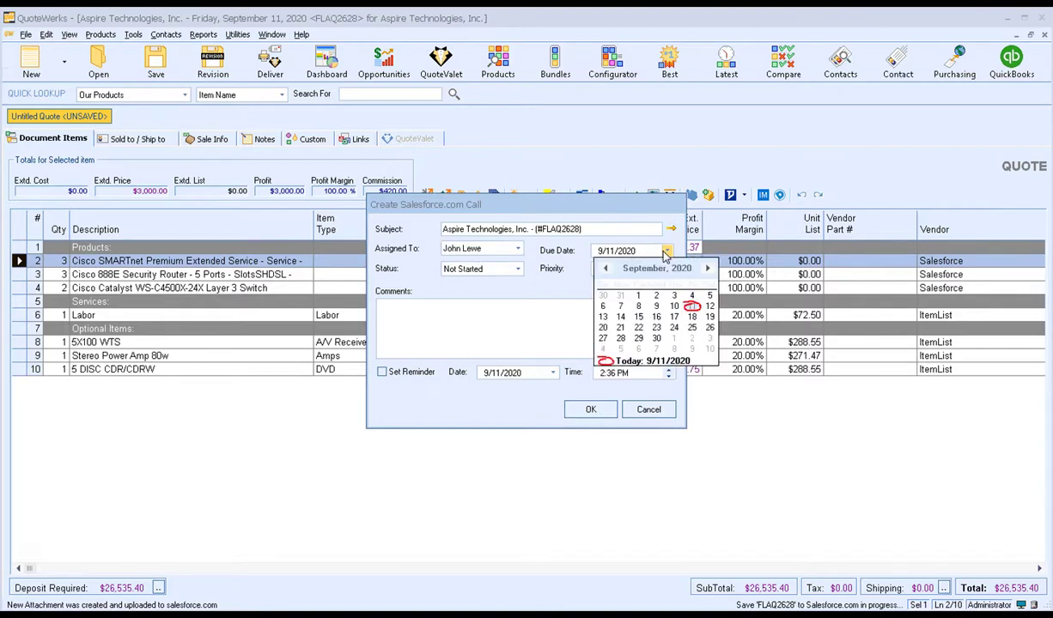
{"action": "left_click", "coordinate": [638, 317]}
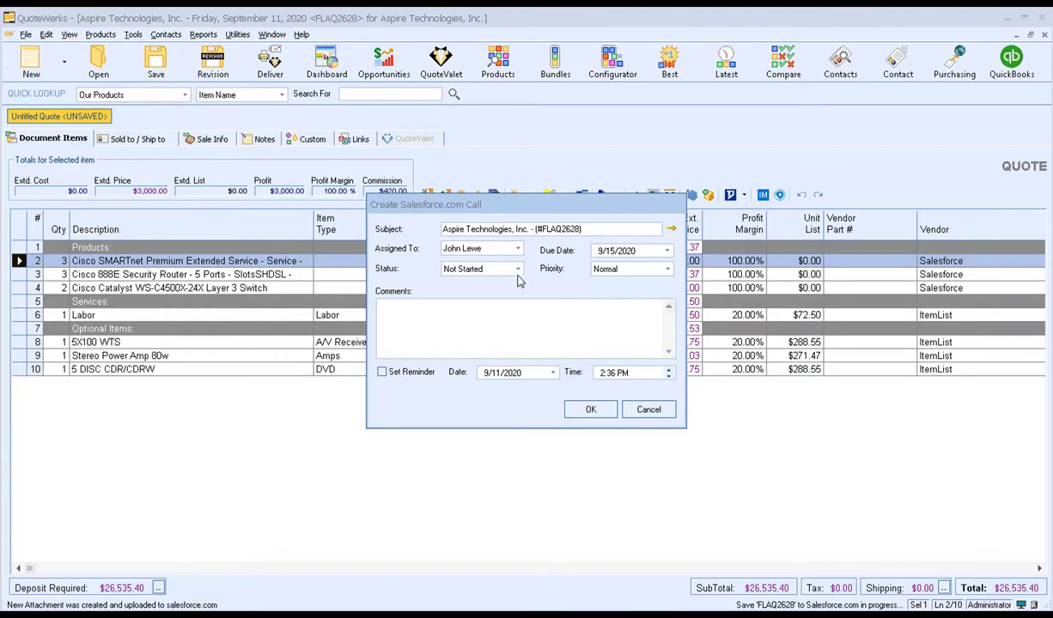
{"action": "left_click", "coordinate": [516, 269]}
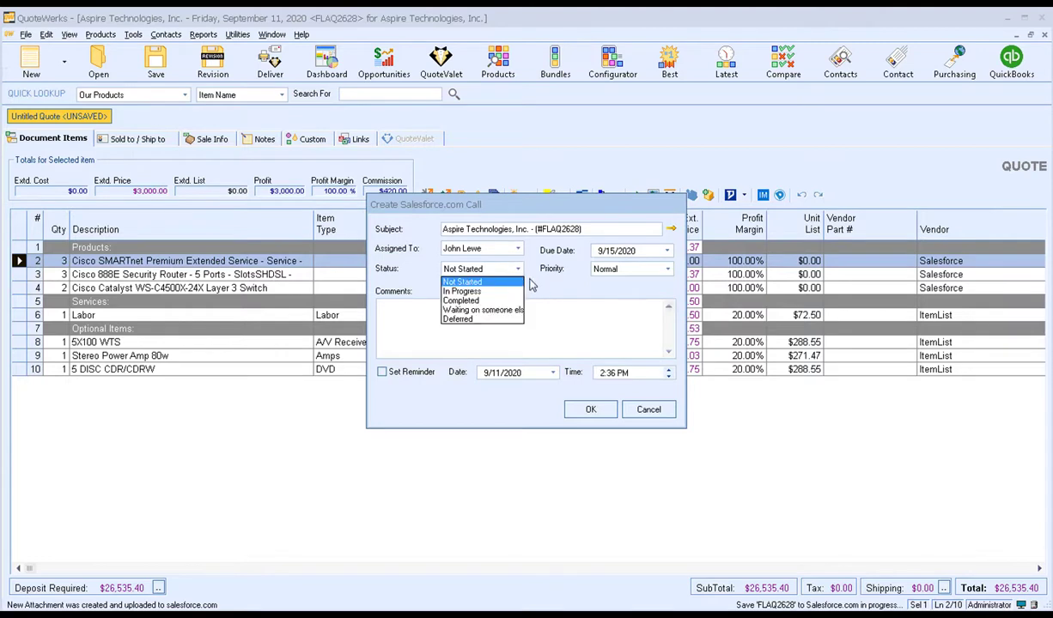
{"action": "left_click", "coordinate": [666, 269]}
{"action": "left_click", "coordinate": [666, 269]}
{"action": "left_click", "coordinate": [625, 282]}
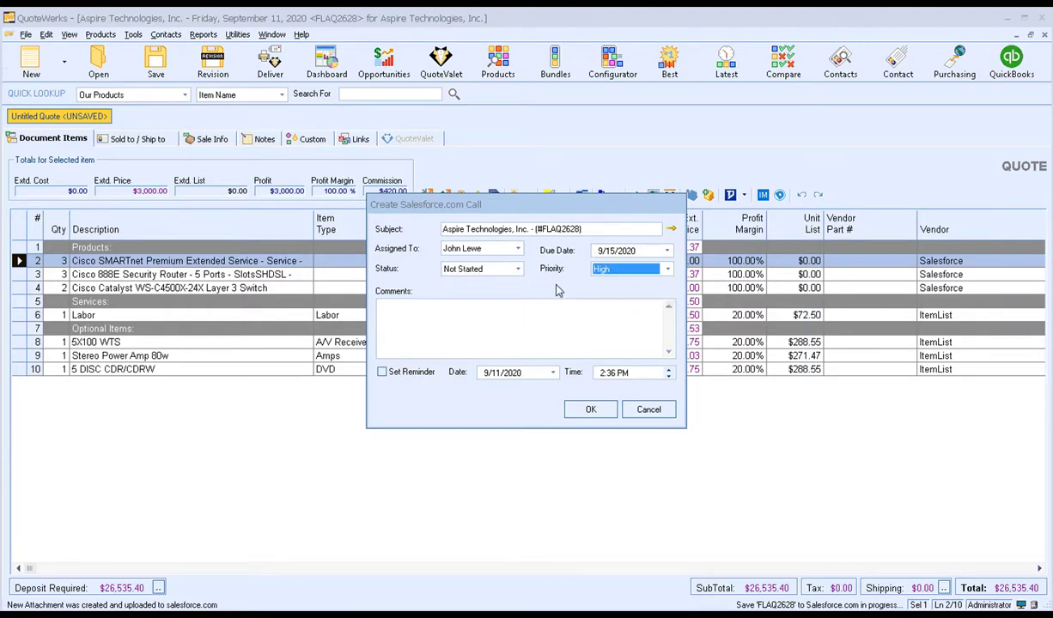
- Add a 9/15/2020 reminder at 3:36 PM and save the call to Salesforce
{"action": "left_click", "coordinate": [428, 309]}
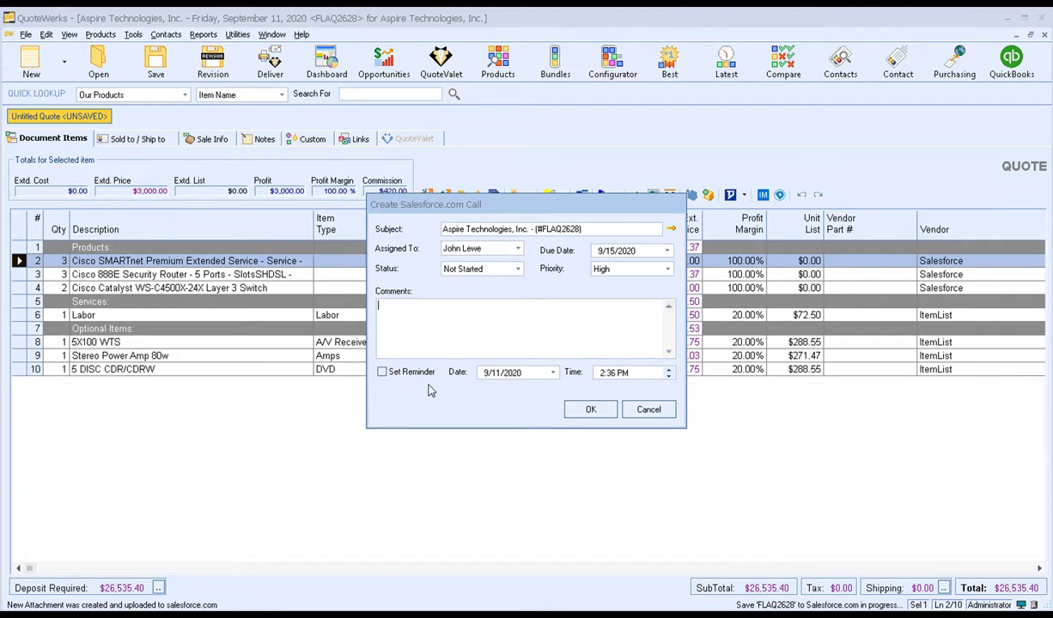
{"action": "left_click", "coordinate": [381, 371]}
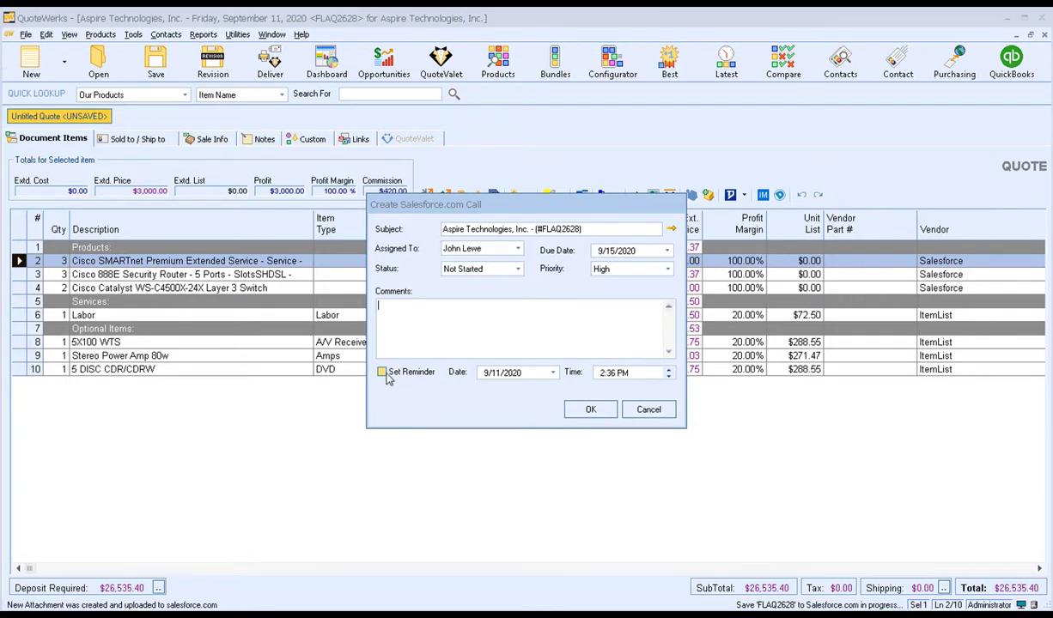
{"action": "left_click", "coordinate": [528, 372]}
{"action": "left_click", "coordinate": [524, 439]}
{"action": "left_click", "coordinate": [668, 369]}
{"action": "left_click", "coordinate": [668, 369]}
{"action": "left_click", "coordinate": [668, 377]}
{"action": "left_click", "coordinate": [589, 409]}
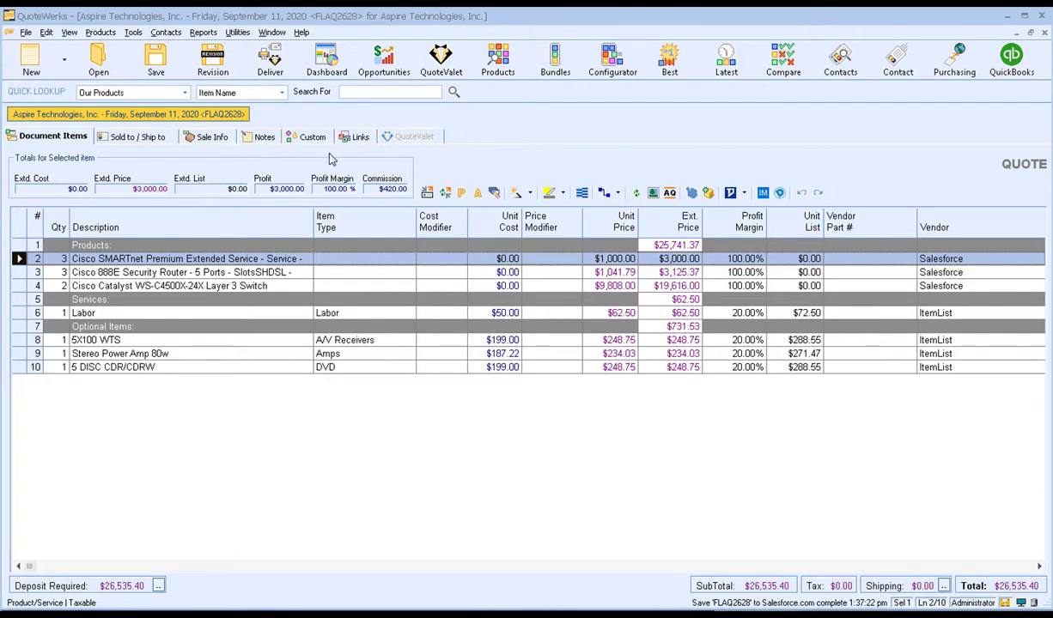
- From the quote's Links, view the FLAQ2628 opportunity in salesforce.com
{"action": "left_click", "coordinate": [358, 140]}
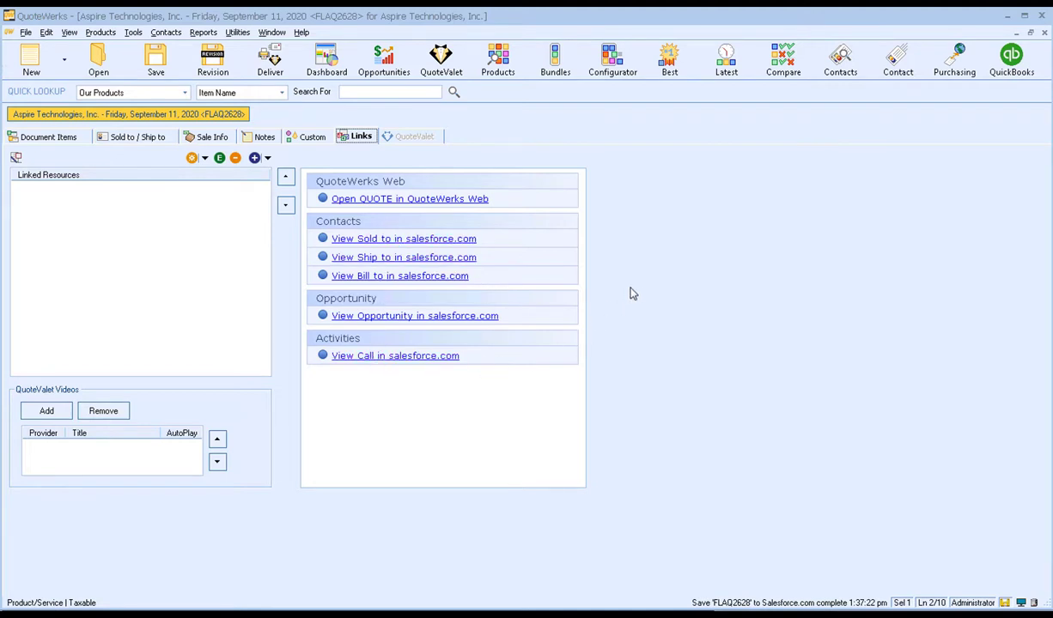
{"action": "left_click", "coordinate": [378, 317]}
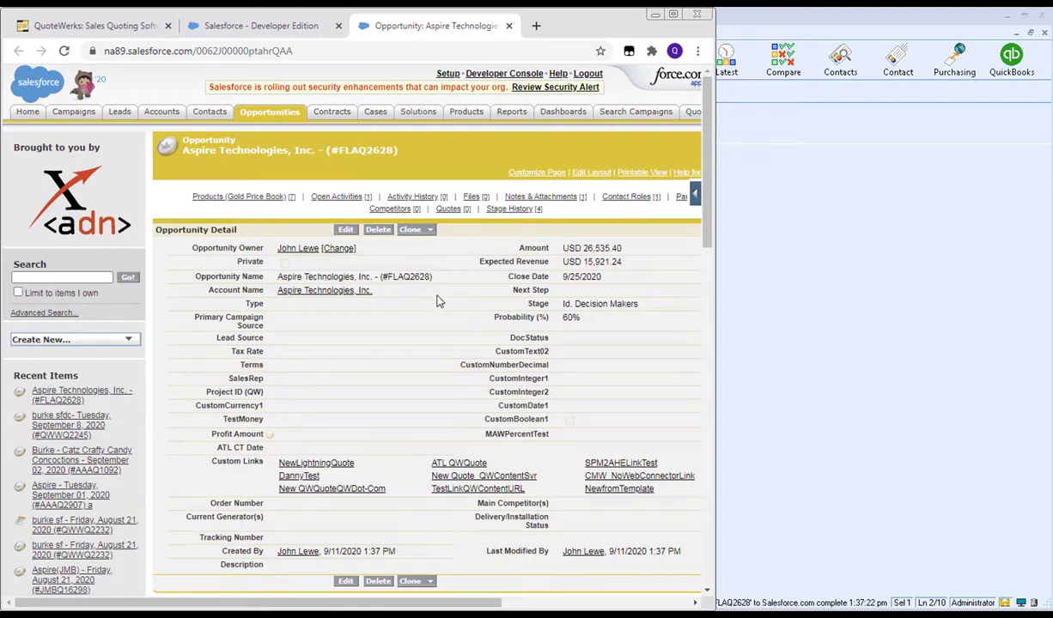
- Scroll through the opportunity's products, quote file and stage history, then bring QuoteWerks back
{"action": "scroll", "coordinate": [438, 301], "scroll_direction": "down", "scroll_amount": 8}
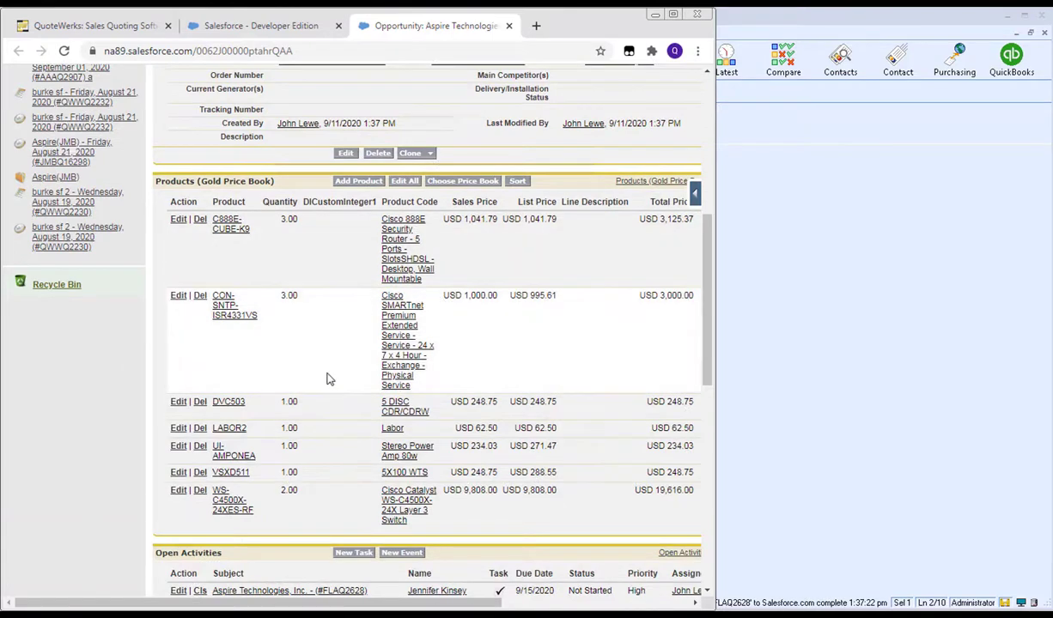
{"action": "scroll", "coordinate": [360, 292], "scroll_direction": "down", "scroll_amount": 3}
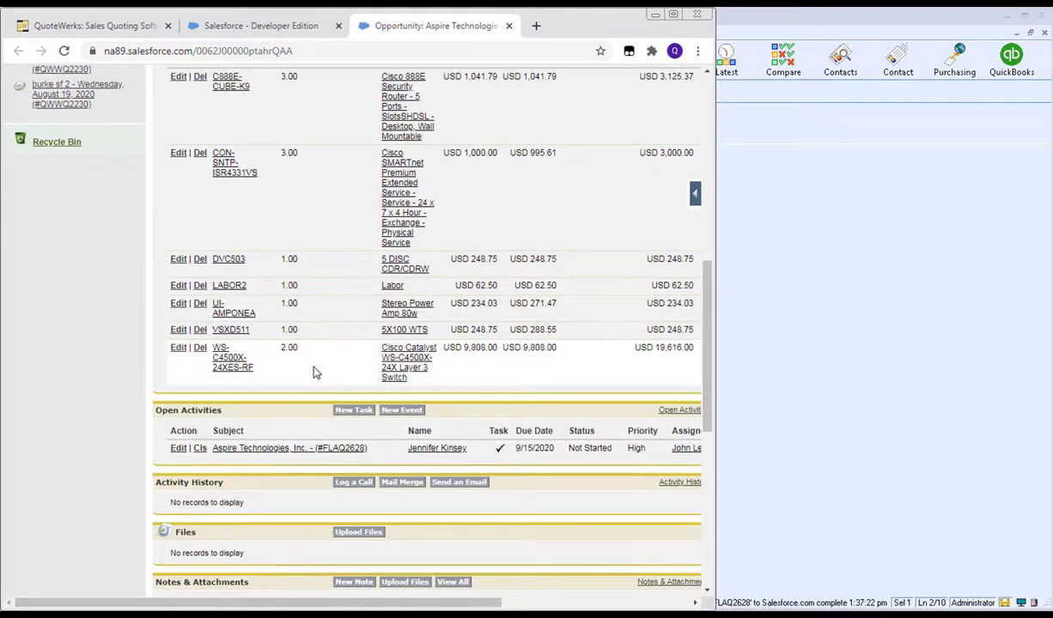
{"action": "scroll", "coordinate": [301, 389], "scroll_direction": "down", "scroll_amount": 5}
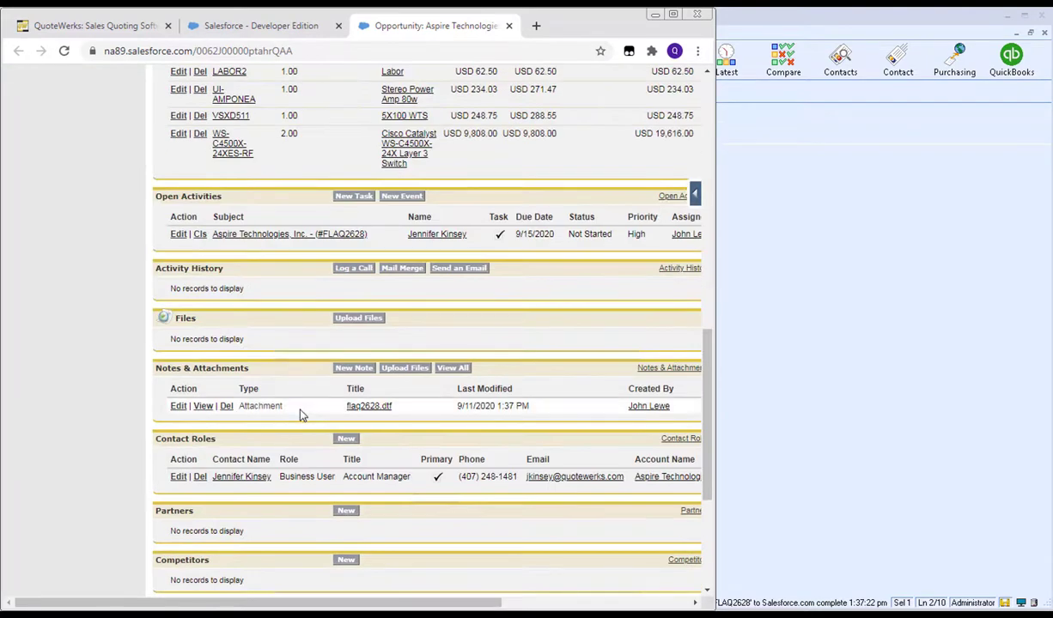
{"action": "scroll", "coordinate": [299, 444], "scroll_direction": "down", "scroll_amount": 5}
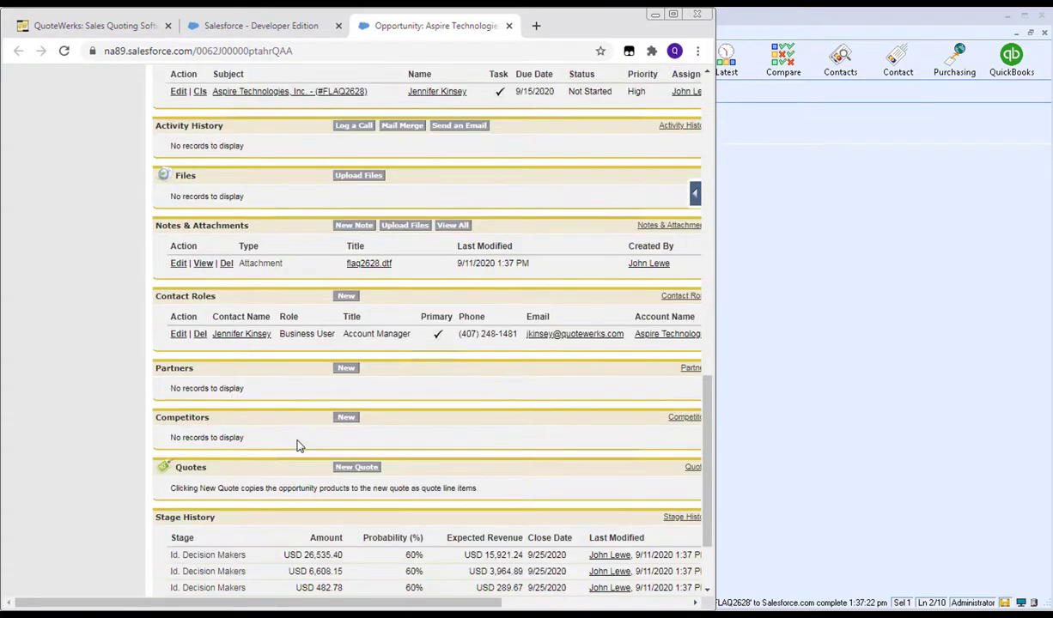
{"action": "scroll", "coordinate": [299, 446], "scroll_direction": "down", "scroll_amount": 1}
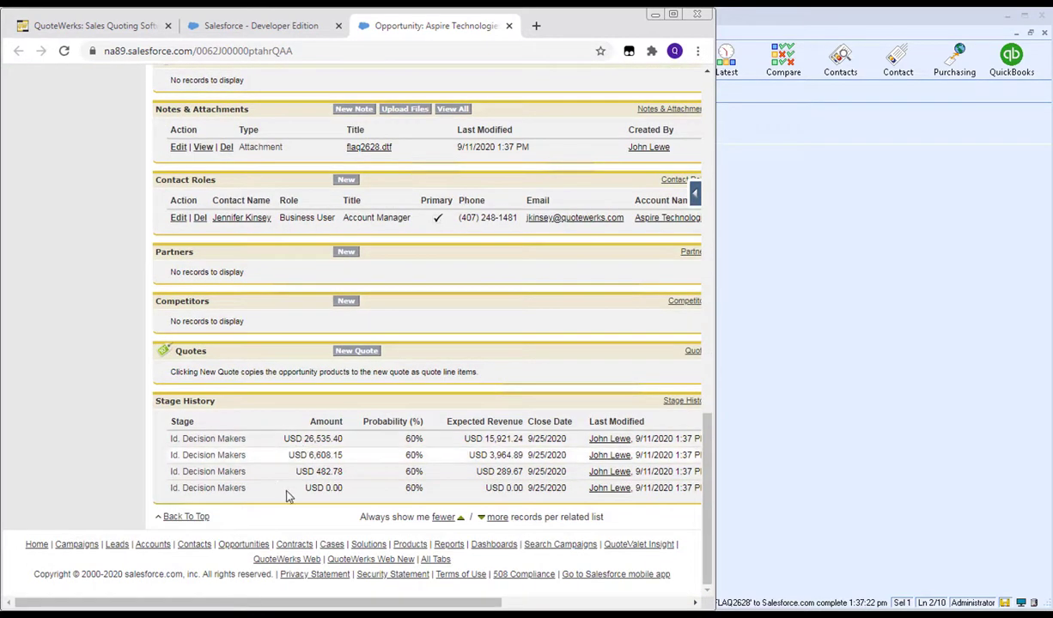
{"action": "scroll", "coordinate": [292, 481], "scroll_direction": "up", "scroll_amount": 2}
{"action": "scroll", "coordinate": [295, 455], "scroll_direction": "up", "scroll_amount": 5}
{"action": "scroll", "coordinate": [357, 449], "scroll_direction": "up", "scroll_amount": 6}
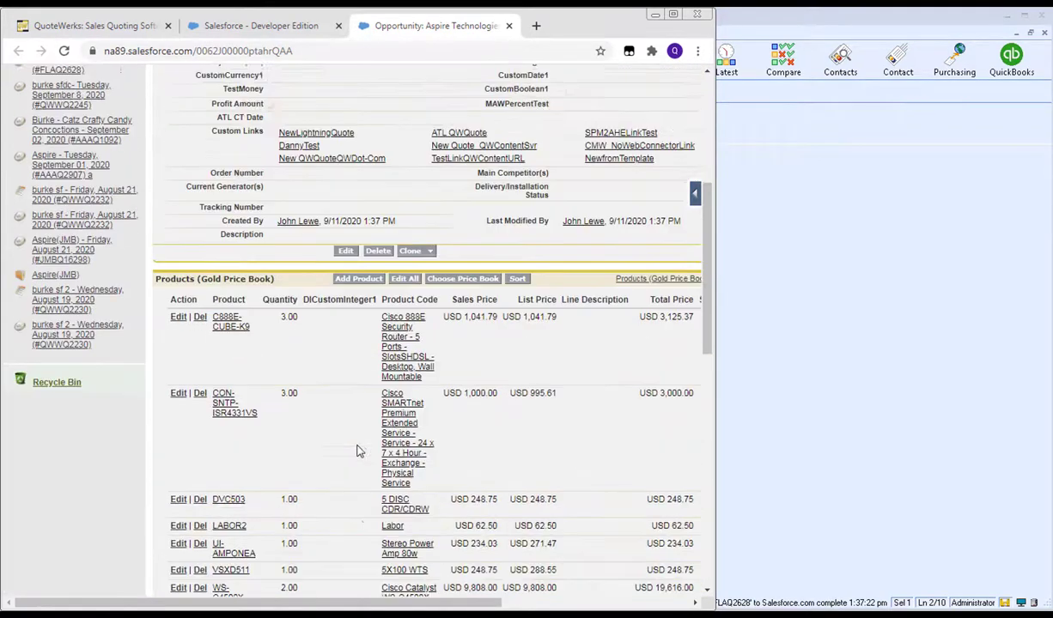
{"action": "scroll", "coordinate": [358, 450], "scroll_direction": "up", "scroll_amount": 3}
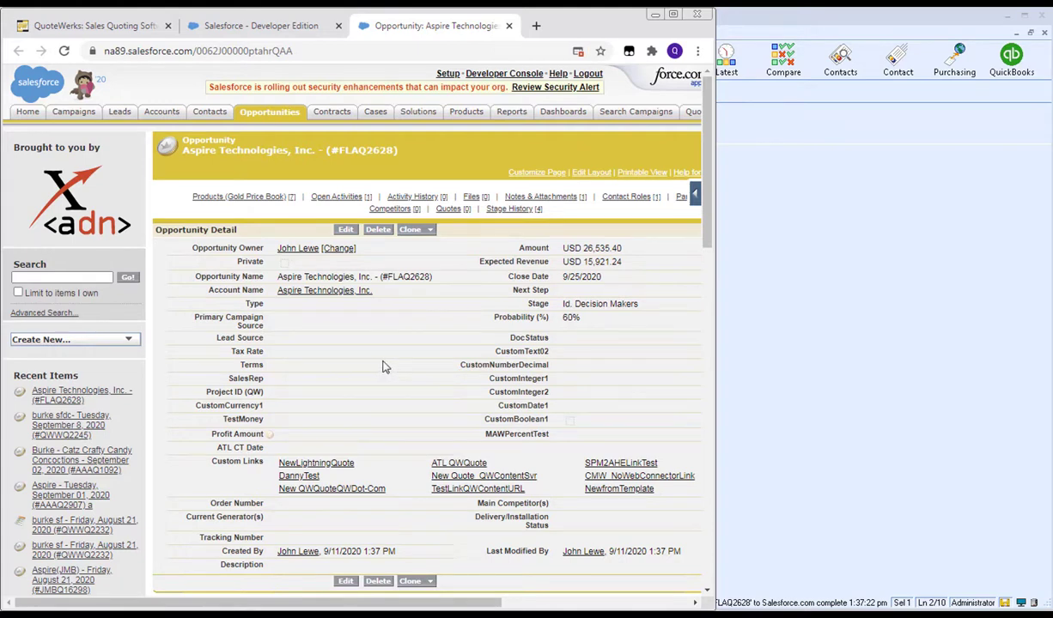
{"action": "left_click", "coordinate": [751, 302]}
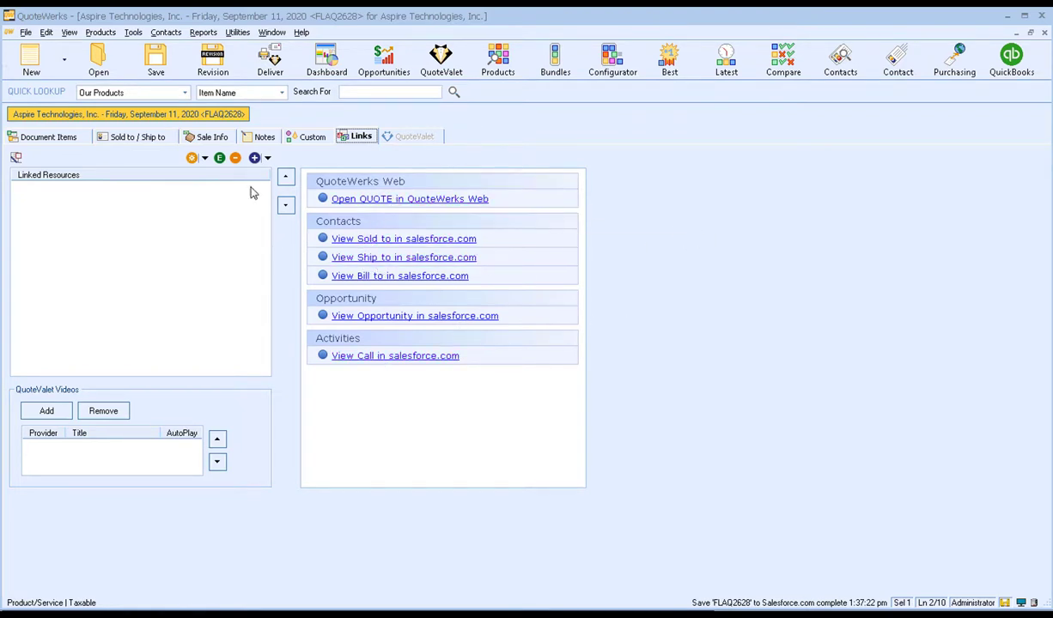
- Show the Document Items and open the Print, Share, Publish, Deliver Document dialog with Ctrl+P
{"action": "left_click", "coordinate": [51, 138]}
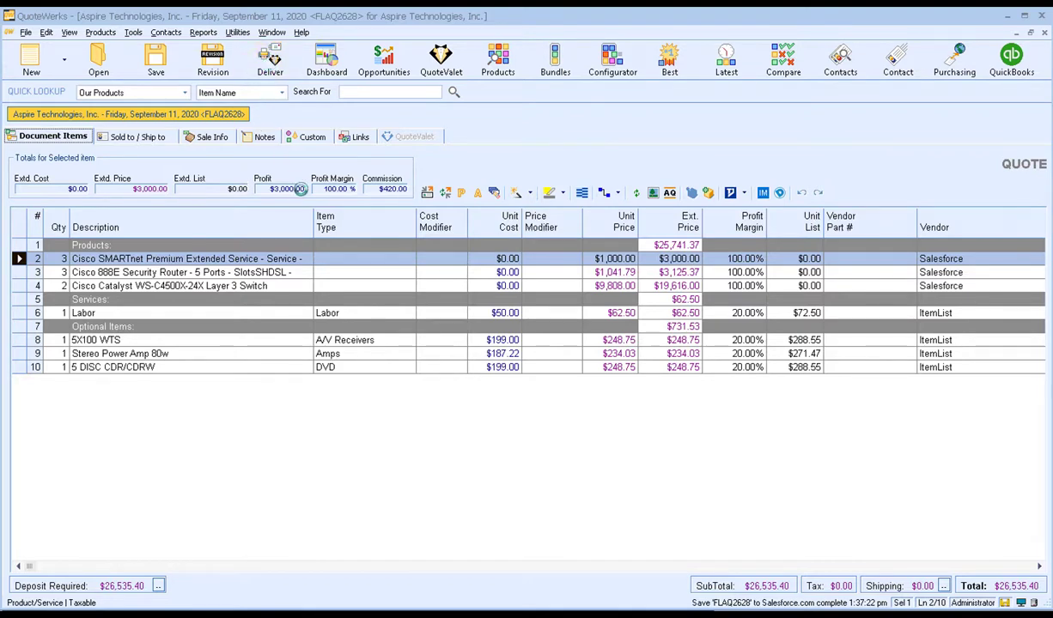
{"action": "key", "text": "ctrl+p"}
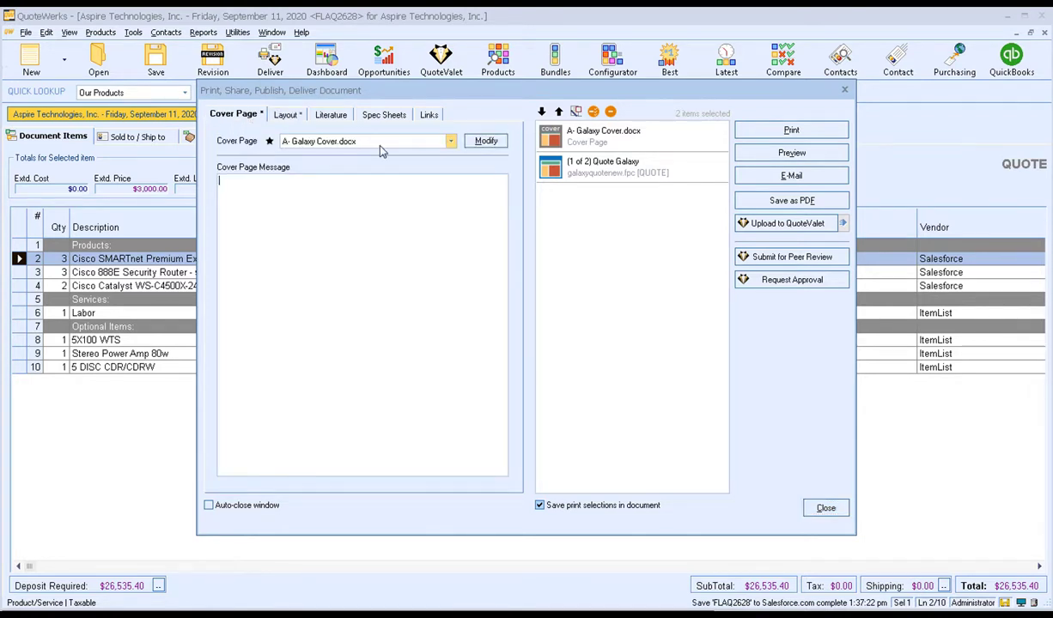
- Choose A- Galaxy Cover.docx as cover page and tick A - Solution Summary (2 of 2) as an additional layout
{"action": "left_click", "coordinate": [433, 142]}
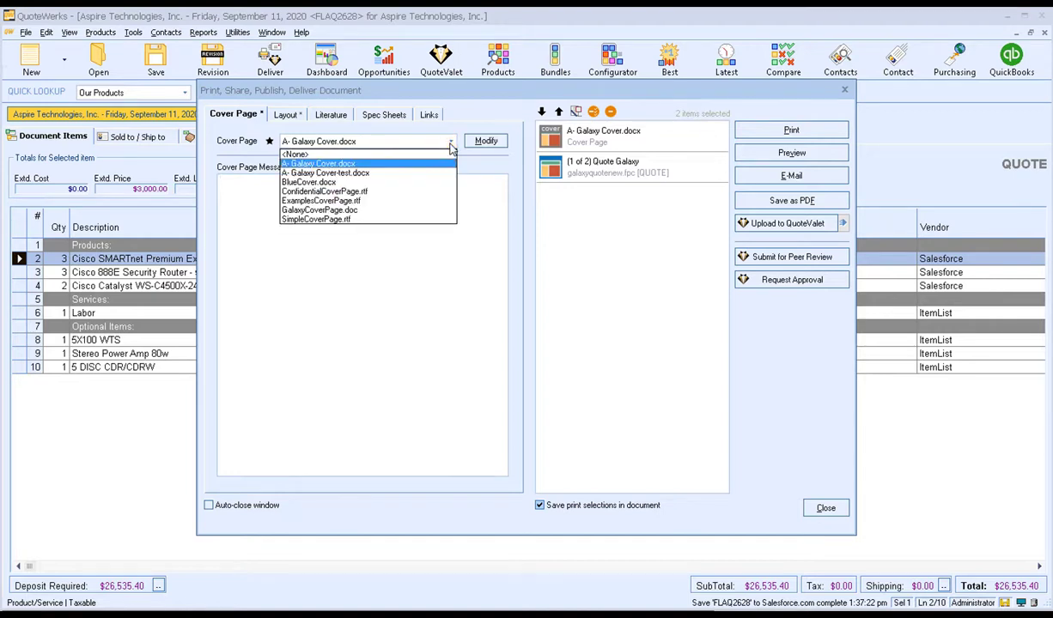
{"action": "left_click", "coordinate": [341, 164]}
{"action": "left_click", "coordinate": [284, 118]}
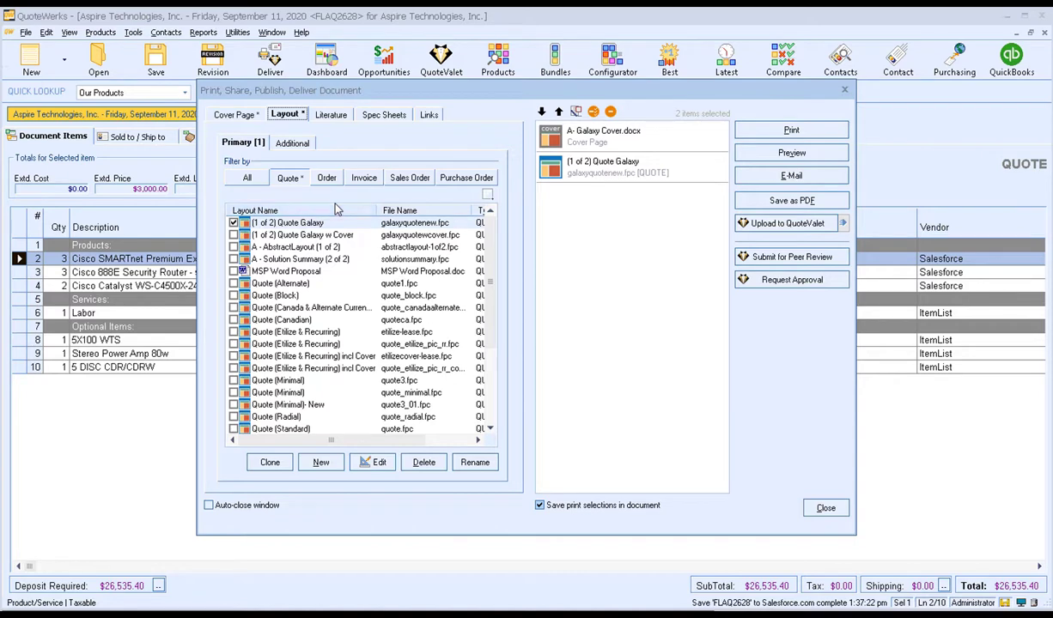
{"action": "left_click", "coordinate": [295, 144]}
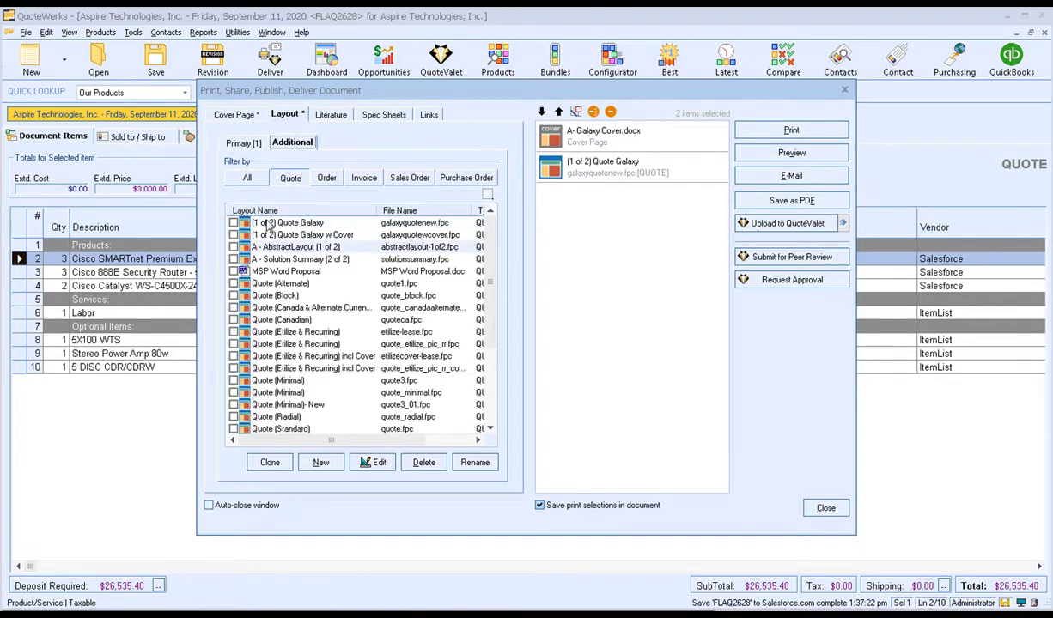
{"action": "left_click", "coordinate": [235, 259]}
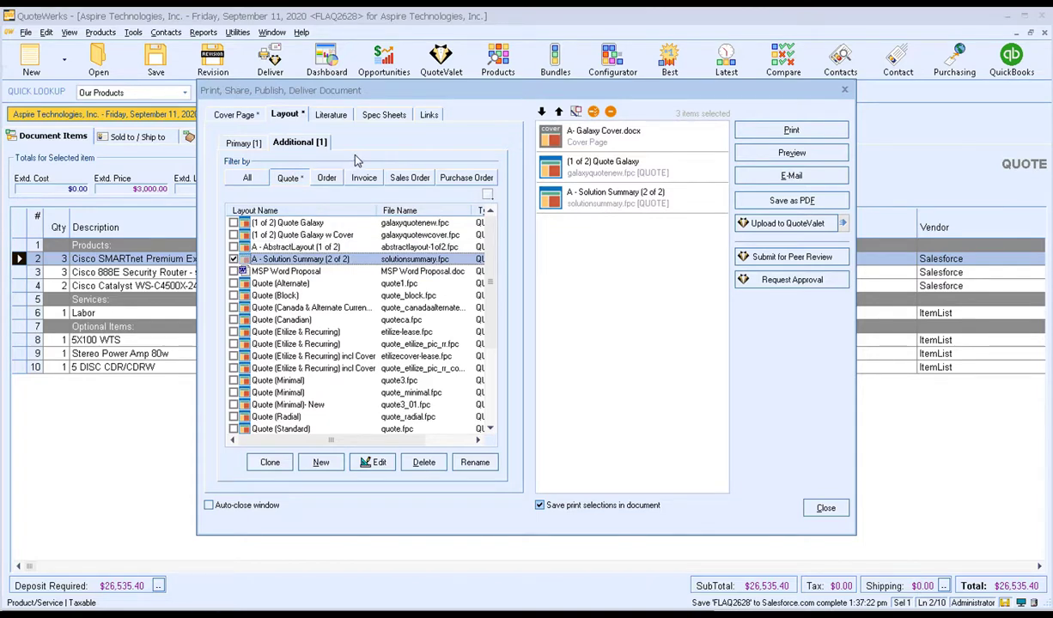
{"action": "left_click", "coordinate": [329, 115]}
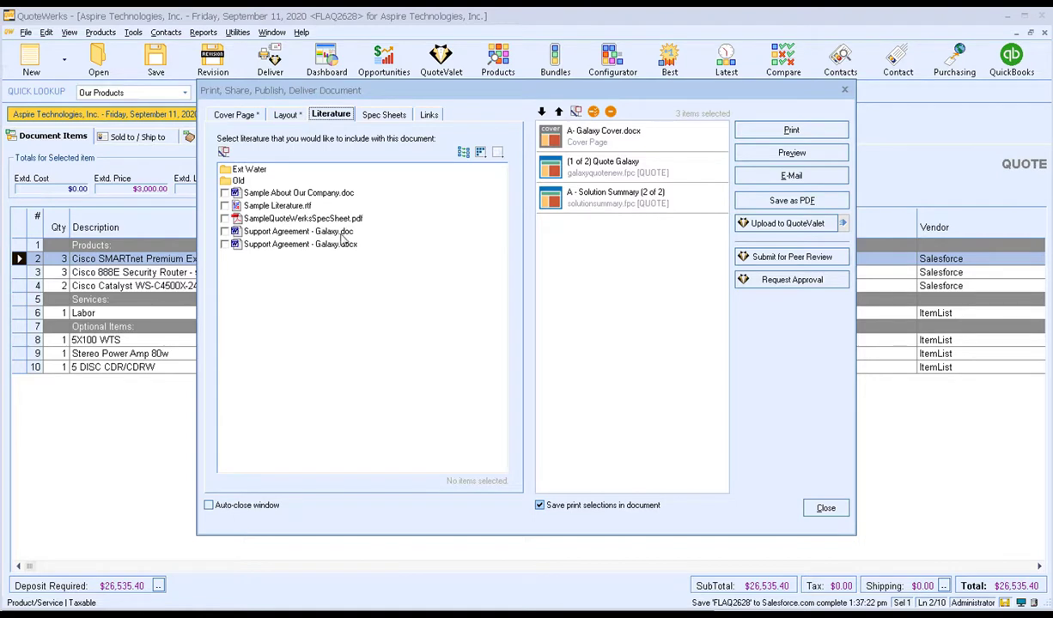
- Tick Support Agreement - Galaxy.docx as literature and check the Spec Sheets and Links options
{"action": "left_click", "coordinate": [225, 245]}
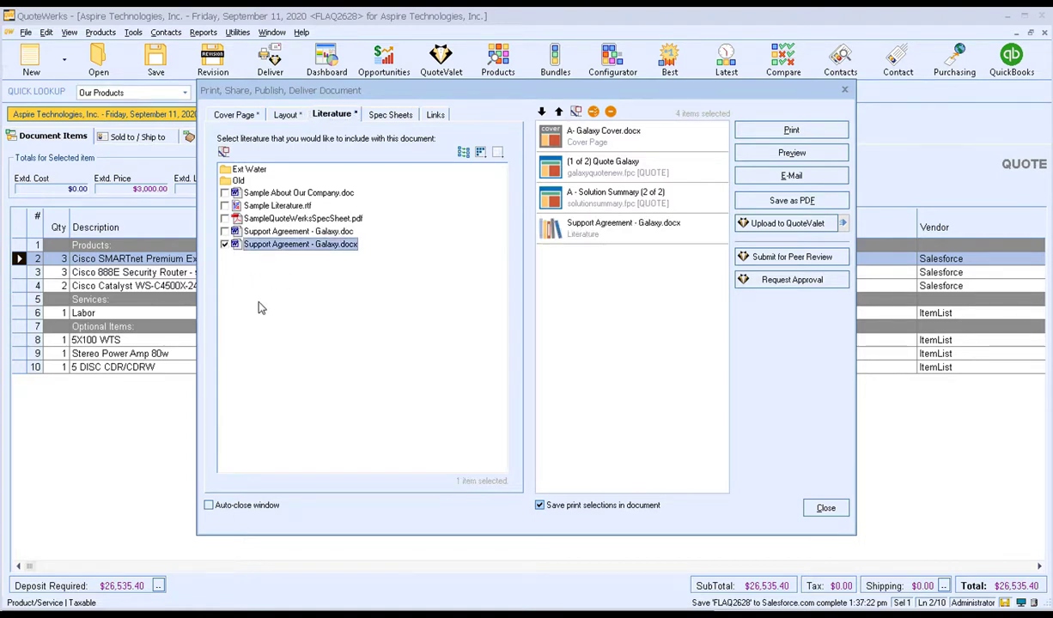
{"action": "left_click", "coordinate": [385, 116]}
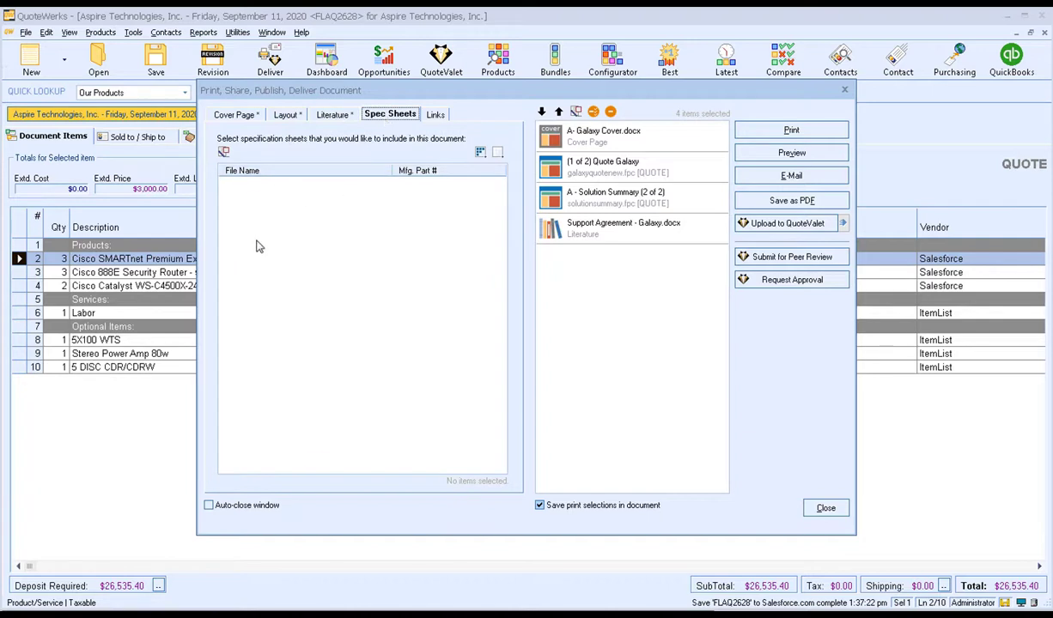
{"action": "left_click", "coordinate": [435, 116]}
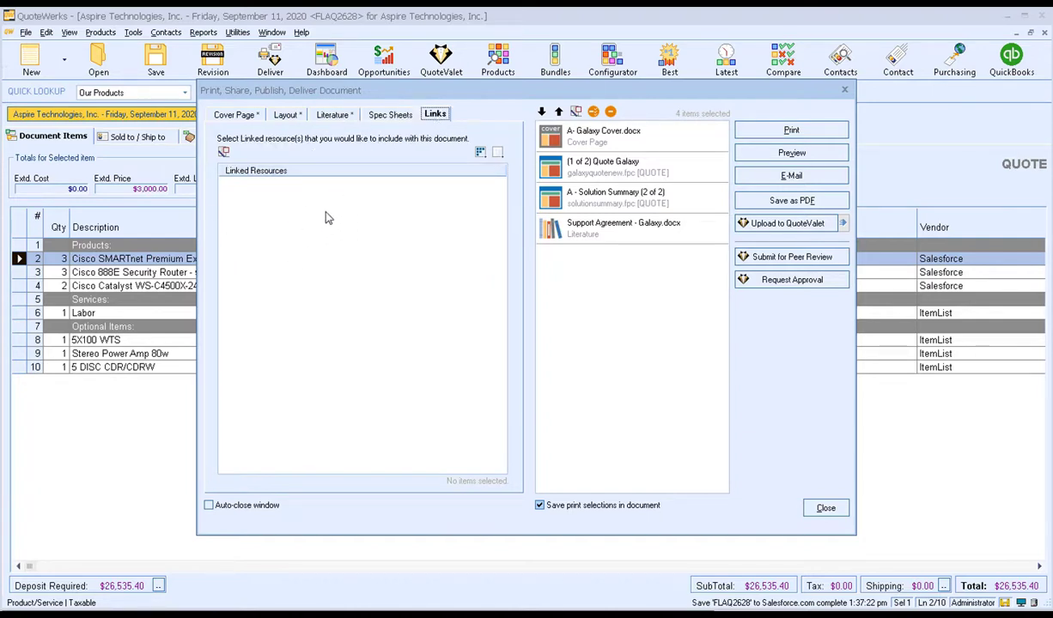
{"action": "left_click_drag", "start_coordinate": [448, 90], "coordinate": [589, 88]}
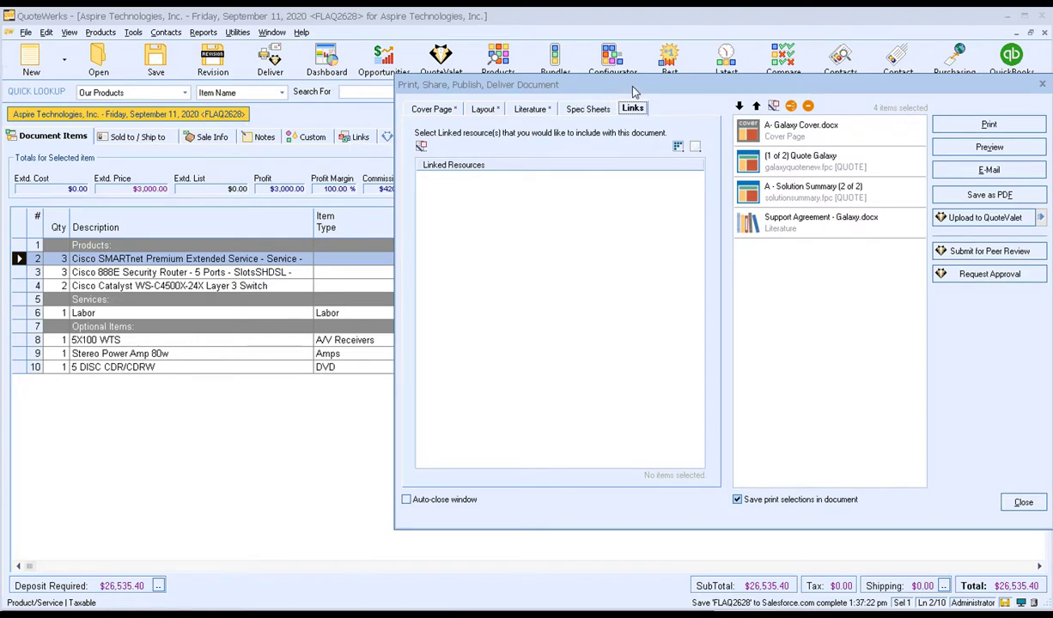
{"action": "left_click_drag", "start_coordinate": [610, 89], "coordinate": [418, 102]}
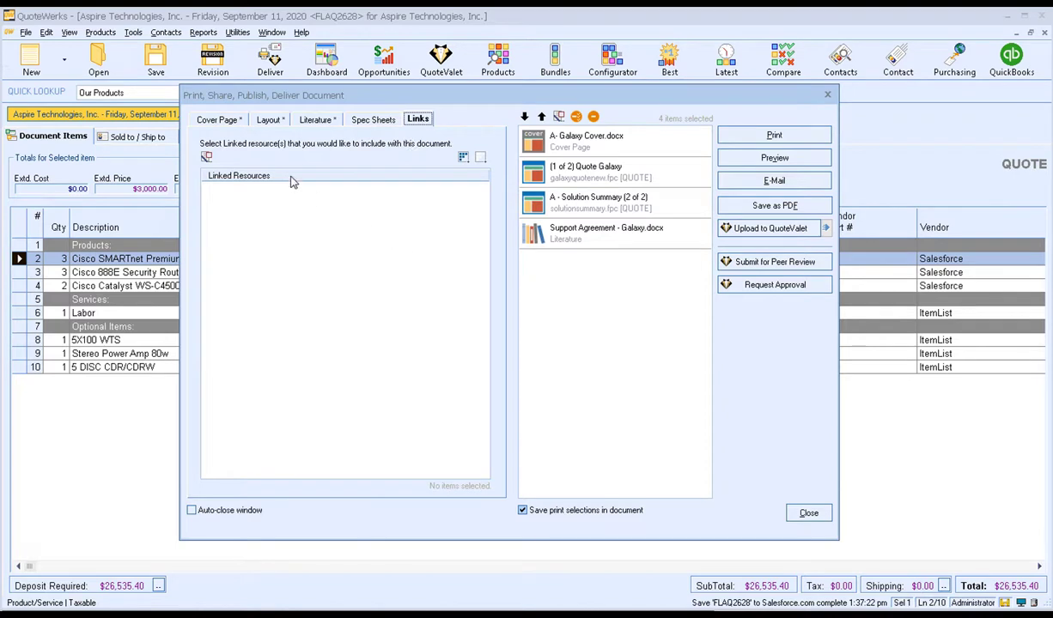
{"action": "left_click", "coordinate": [261, 121]}
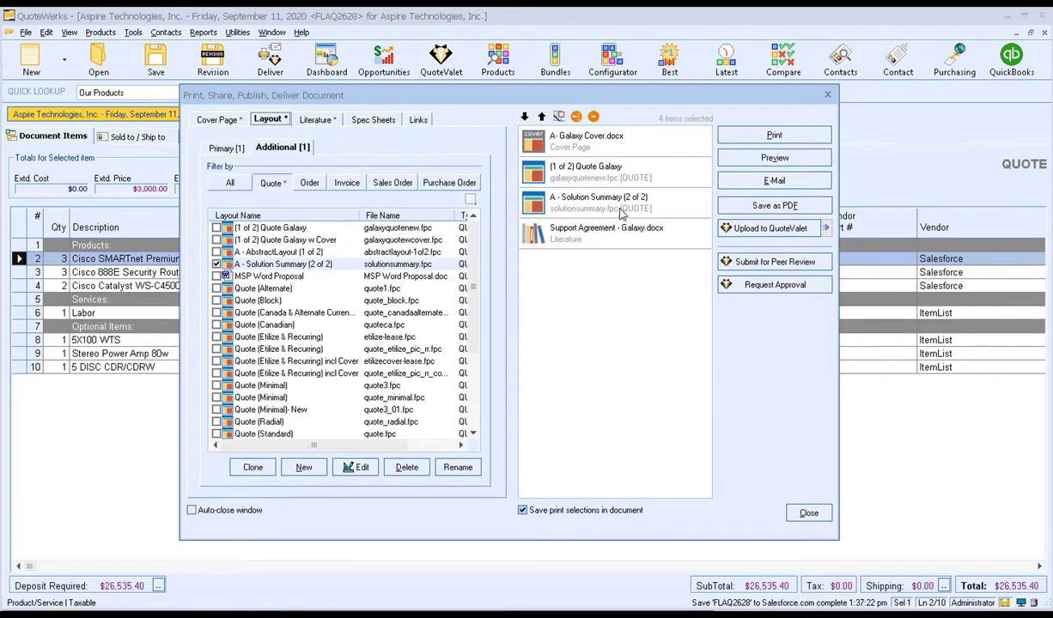
- Keep A - Solution Summary after (1 of 2) Quote Galaxy in the output order and preview the document
{"action": "left_click", "coordinate": [558, 203]}
{"action": "left_click", "coordinate": [542, 118]}
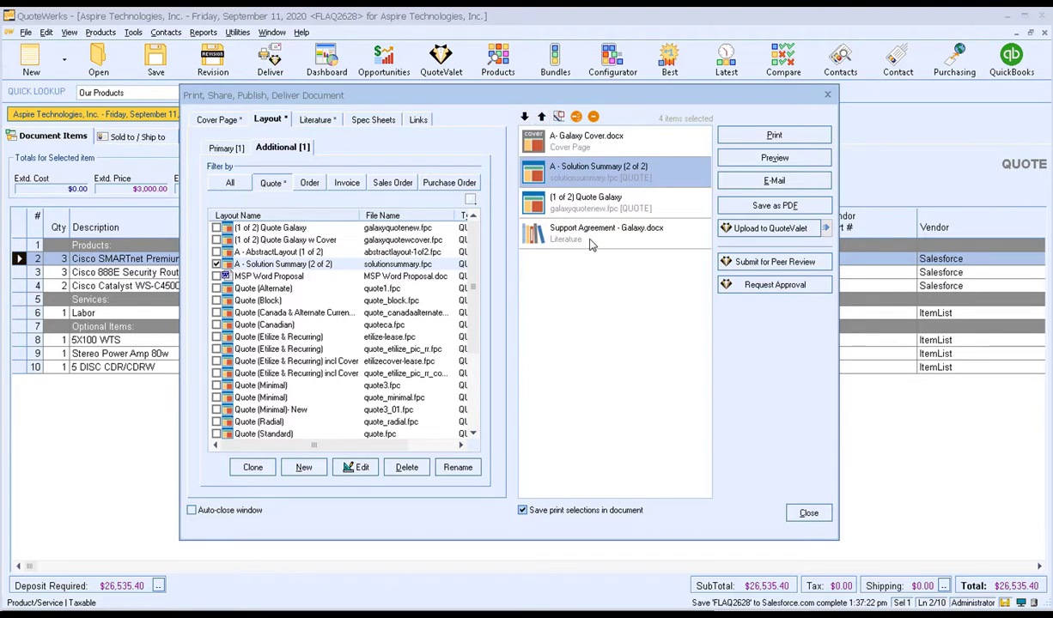
{"action": "left_click", "coordinate": [525, 116]}
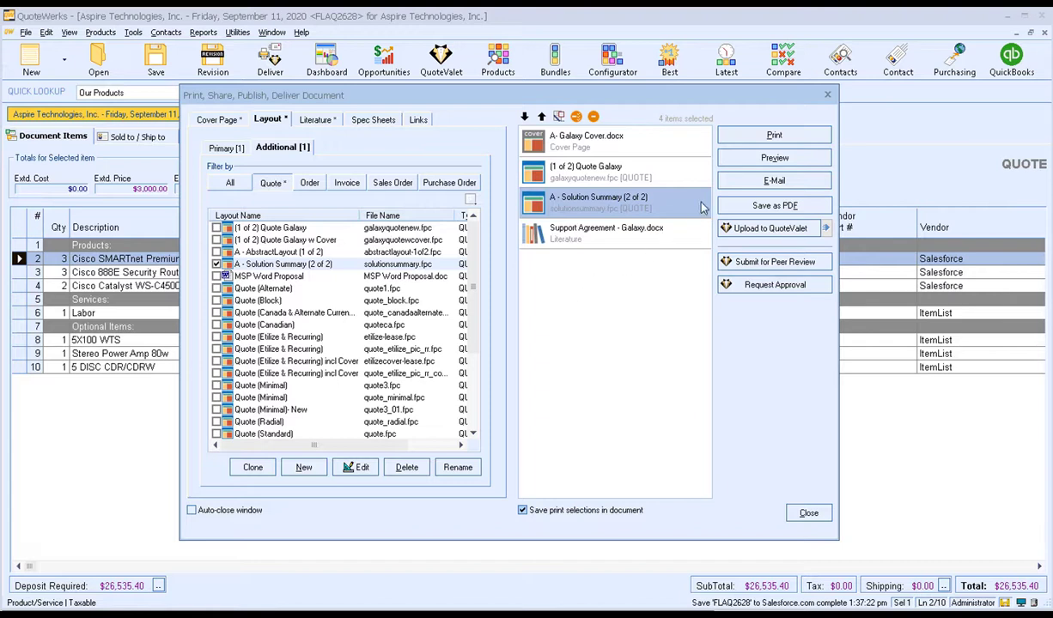
{"action": "left_click", "coordinate": [805, 160]}
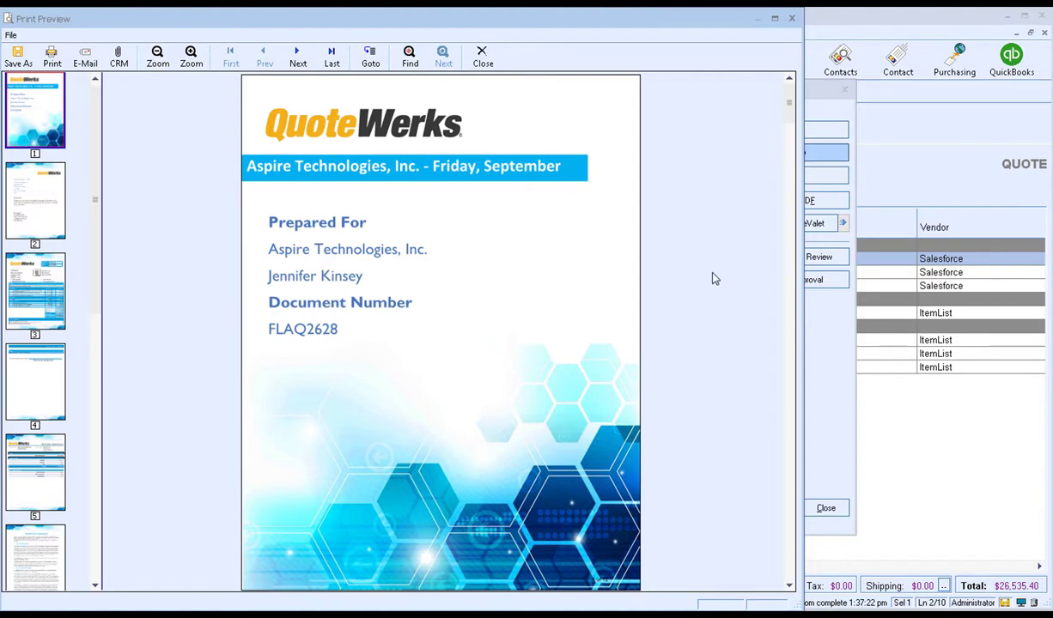
- Zoom in, review the Solution Summary and Support Services Agreement pages, then close the preview
{"action": "left_click", "coordinate": [192, 57]}
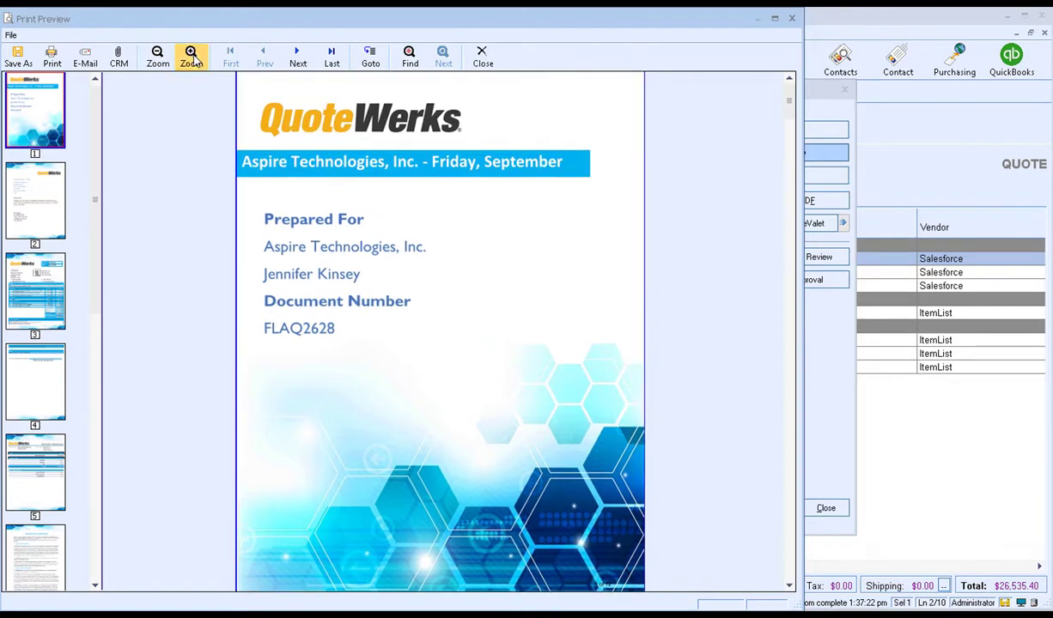
{"action": "left_click", "coordinate": [192, 57]}
{"action": "left_click", "coordinate": [788, 92]}
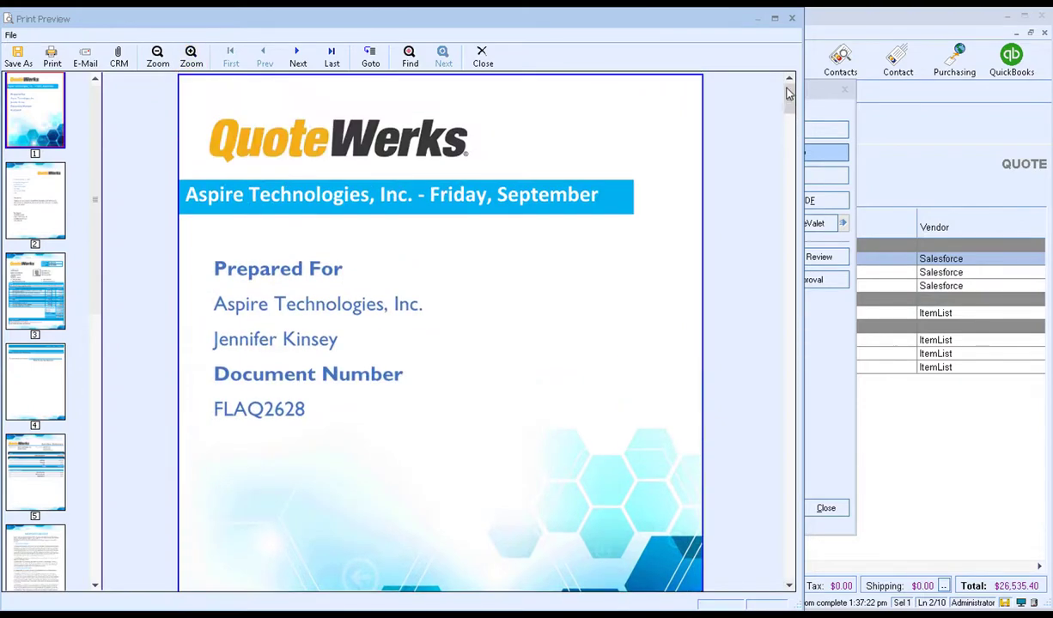
{"action": "left_click_drag", "start_coordinate": [788, 92], "coordinate": [793, 190]}
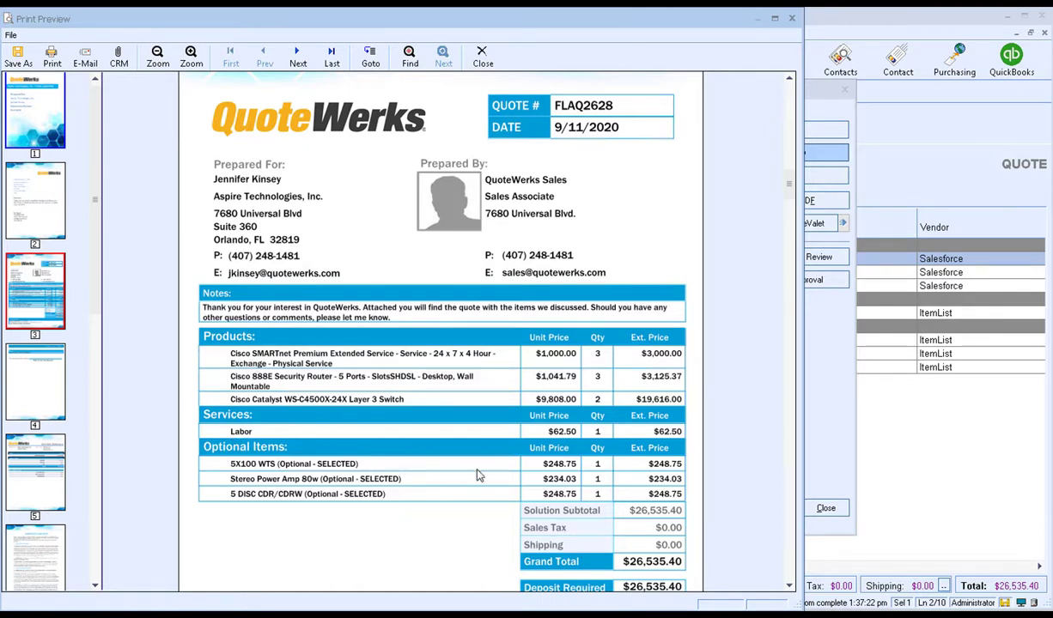
{"action": "scroll", "coordinate": [791, 192], "scroll_direction": "down", "scroll_amount": 1}
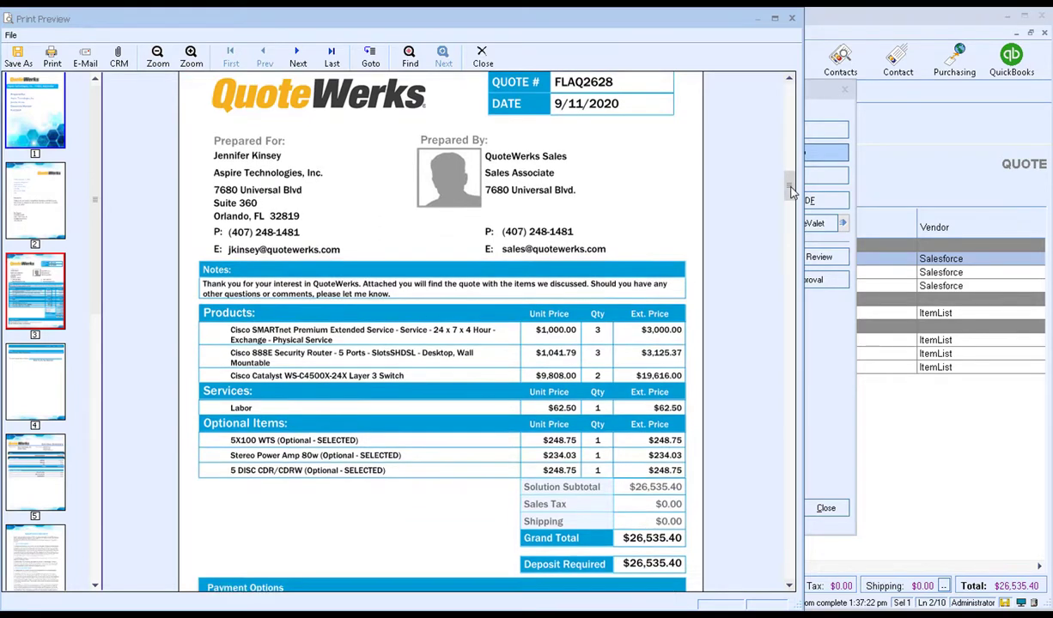
{"action": "left_click", "coordinate": [36, 468]}
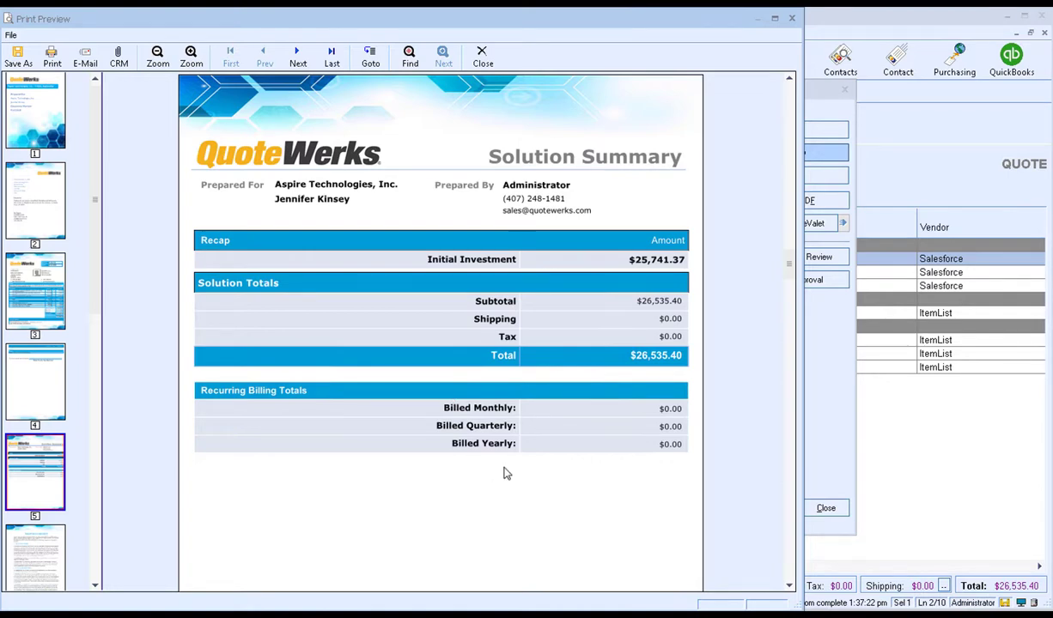
{"action": "left_click", "coordinate": [30, 545]}
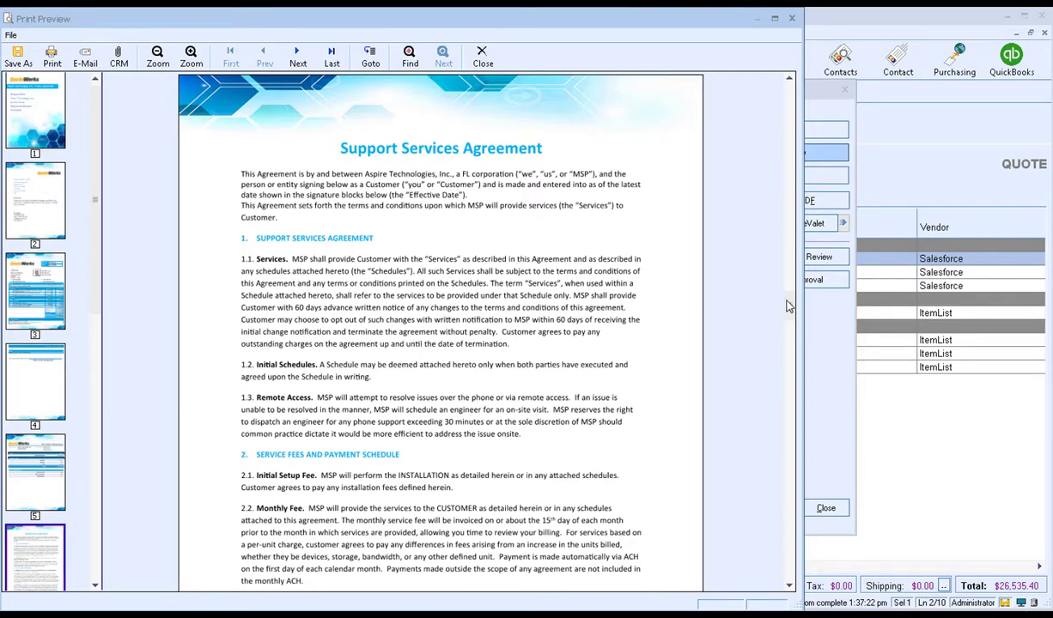
{"action": "left_click_drag", "start_coordinate": [790, 302], "coordinate": [794, 87]}
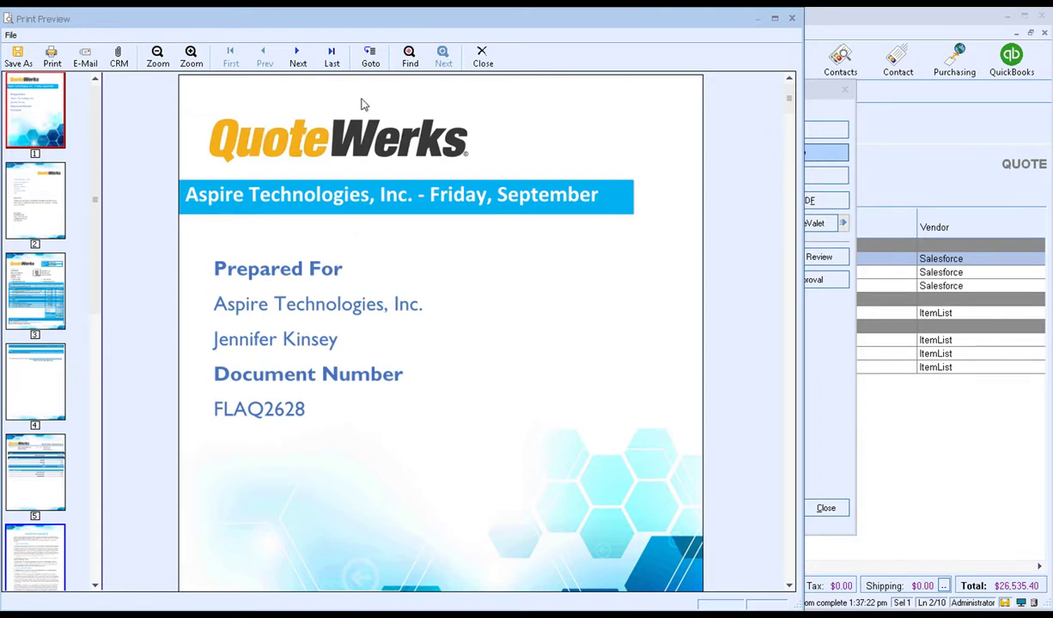
{"action": "left_click", "coordinate": [483, 56]}
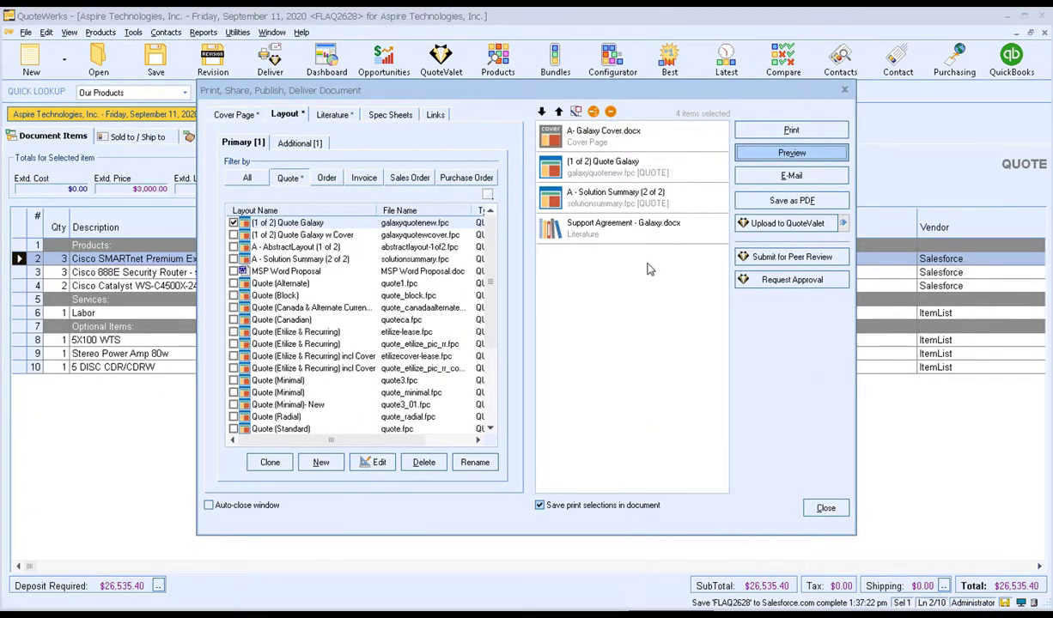
- Upload FLAQ2628 to QuoteValet, overriding the approval requirement, and preview its customer web page
{"action": "left_click", "coordinate": [814, 226]}
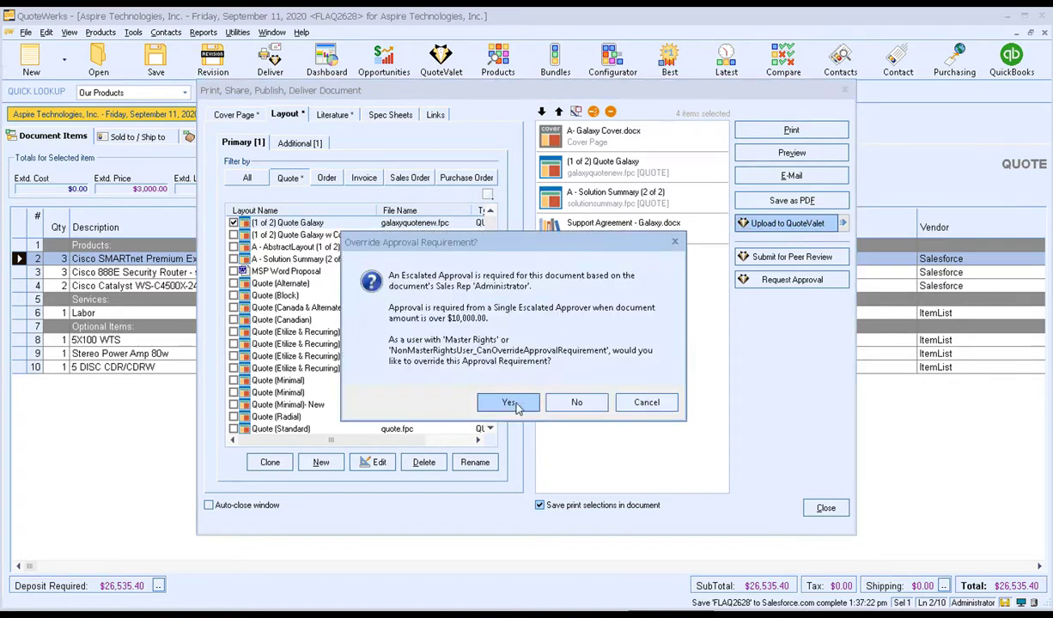
{"action": "left_click", "coordinate": [501, 392]}
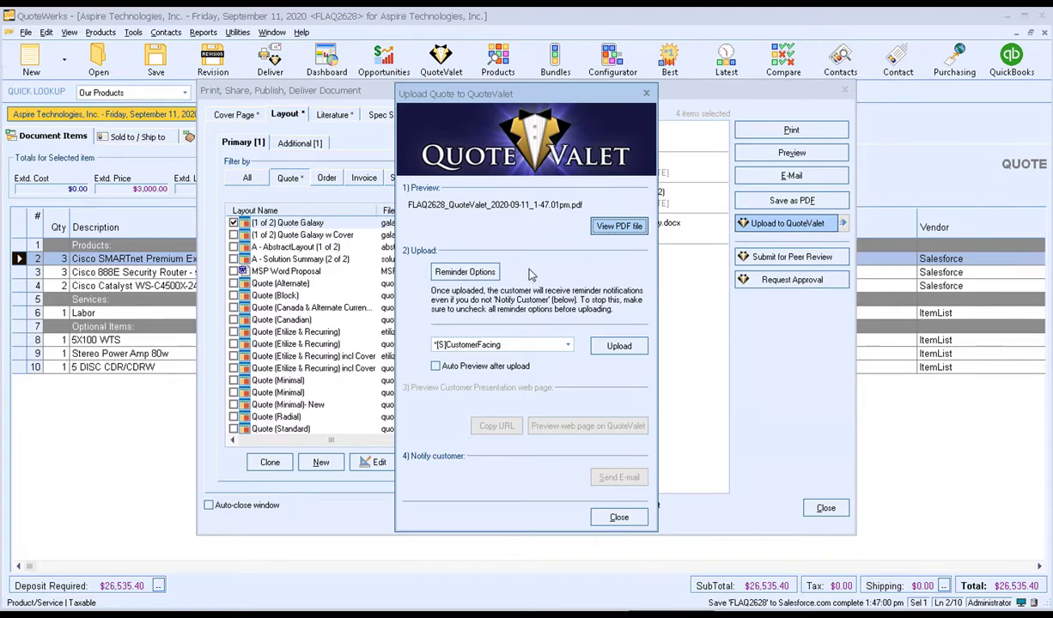
{"action": "left_click", "coordinate": [614, 346]}
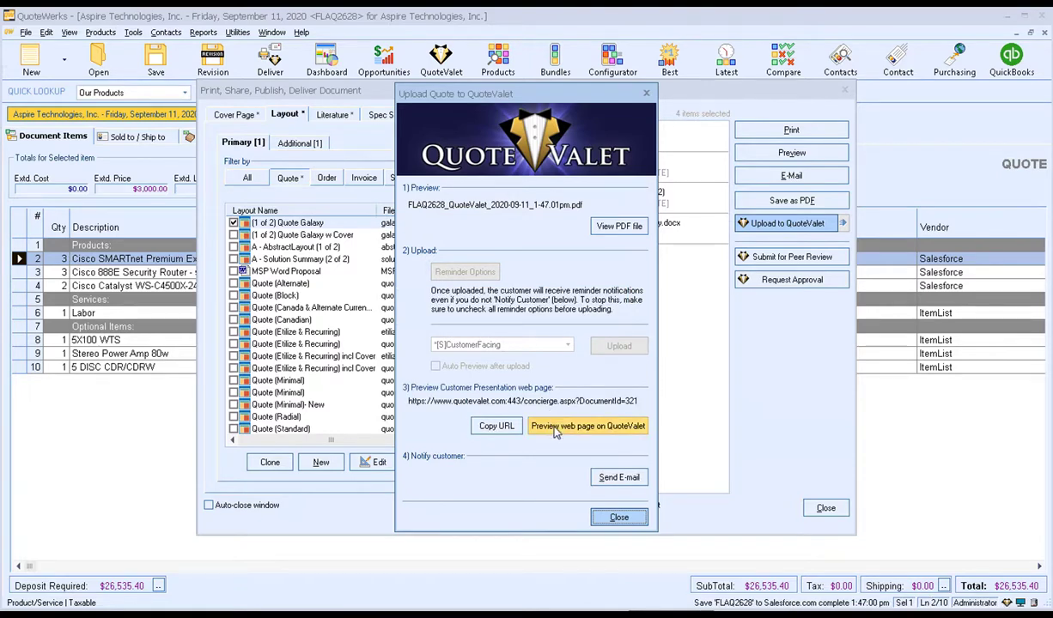
{"action": "left_click", "coordinate": [554, 431]}
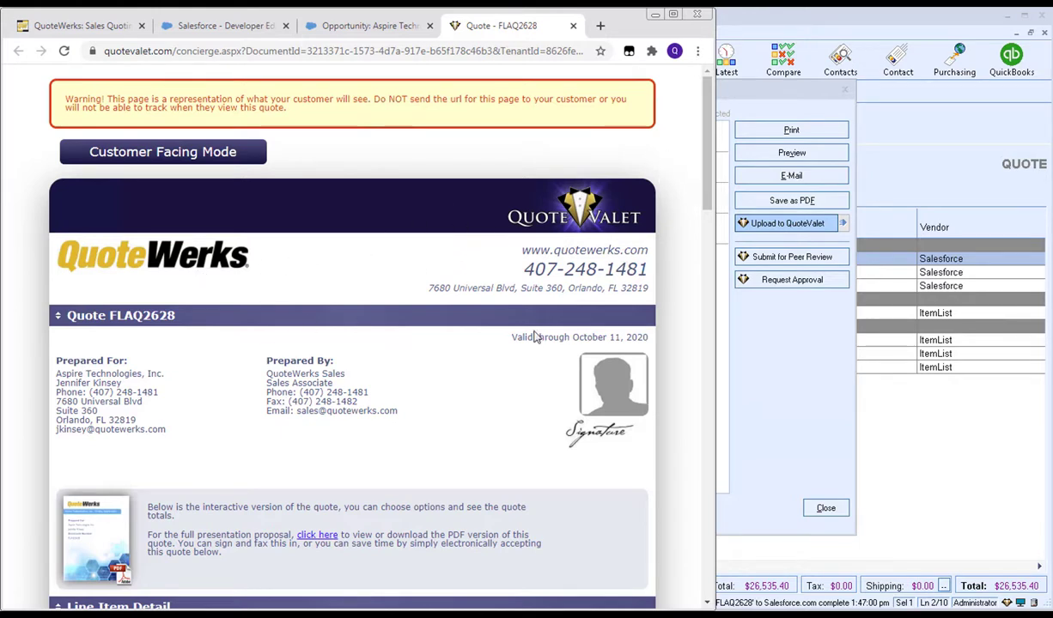
{"action": "scroll", "coordinate": [667, 228], "scroll_direction": "down", "scroll_amount": 1}
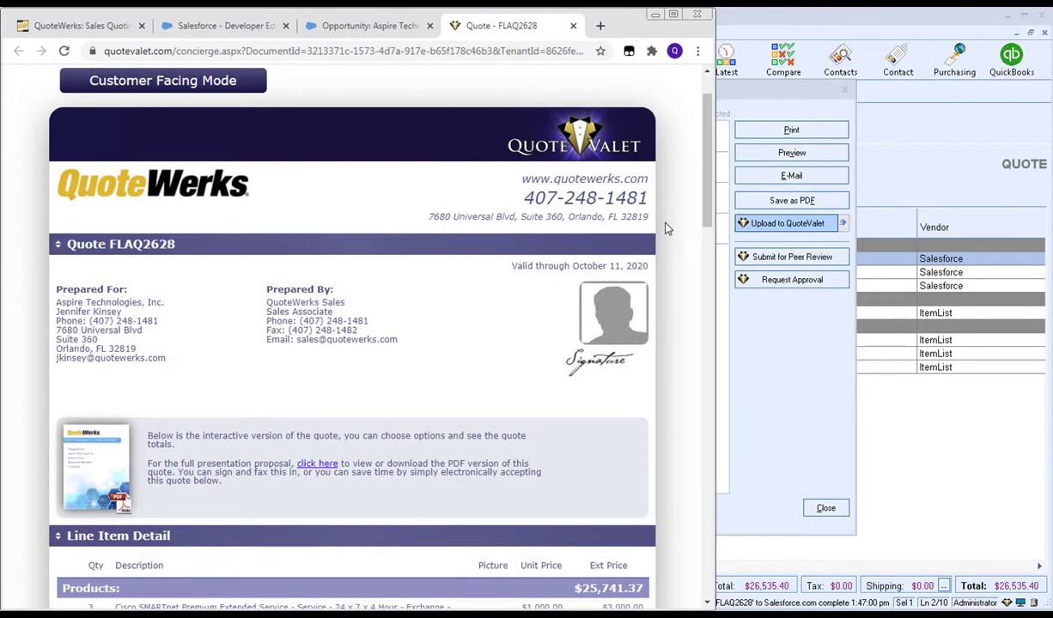
{"action": "scroll", "coordinate": [635, 197], "scroll_direction": "down", "scroll_amount": 2}
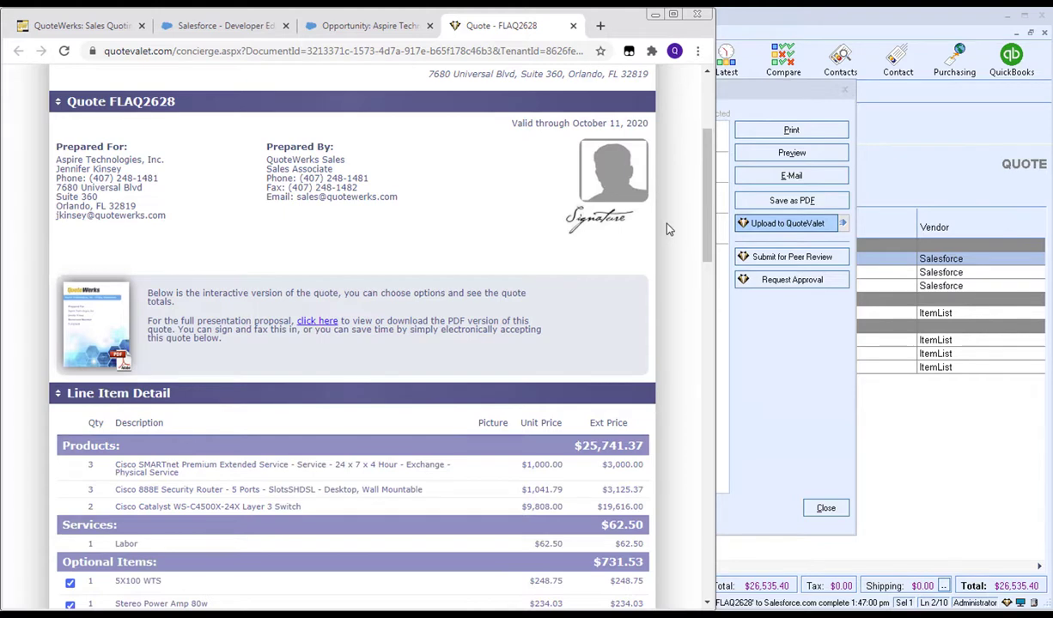
{"action": "scroll", "coordinate": [669, 229], "scroll_direction": "down", "scroll_amount": 2}
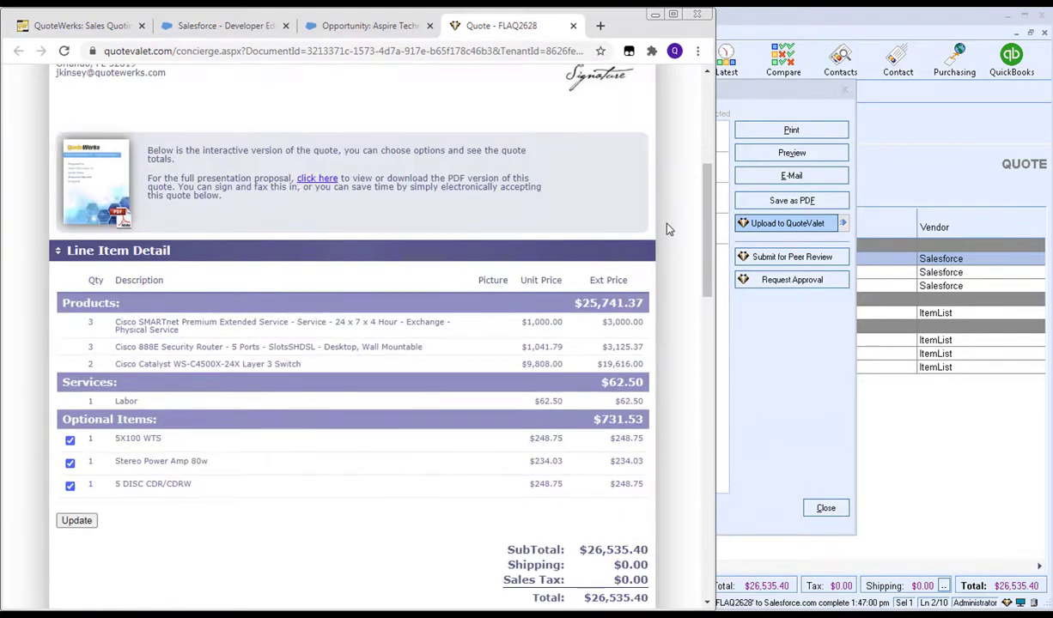
{"action": "scroll", "coordinate": [669, 229], "scroll_direction": "down", "scroll_amount": 1}
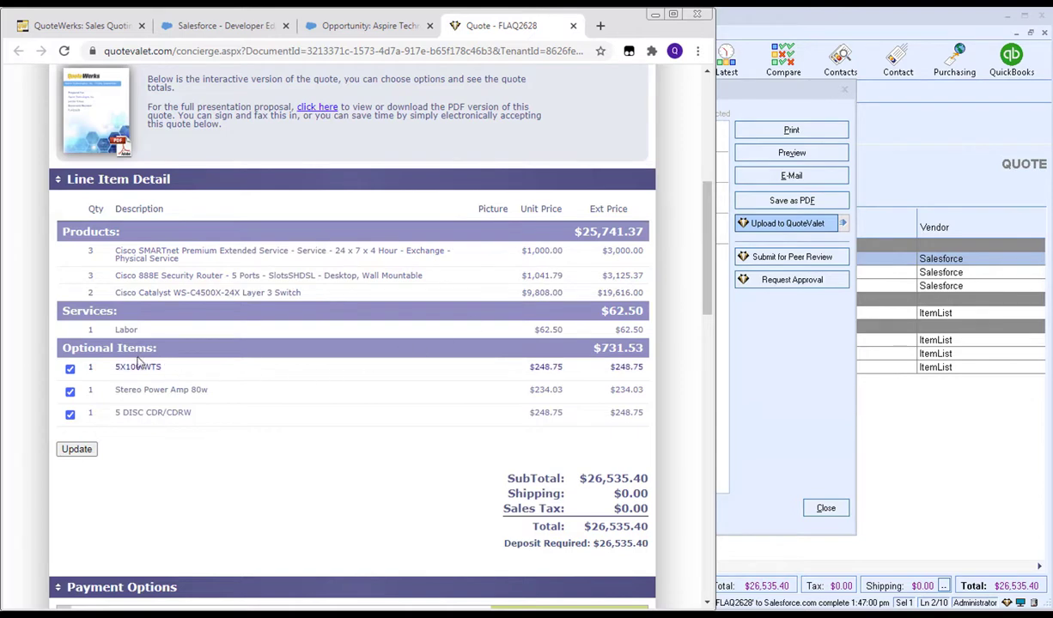
- Remove the Stereo Power Amp 80w and 5 DISC CDR/CDRW options, updating the total to $26,052.62
{"action": "left_click", "coordinate": [70, 416]}
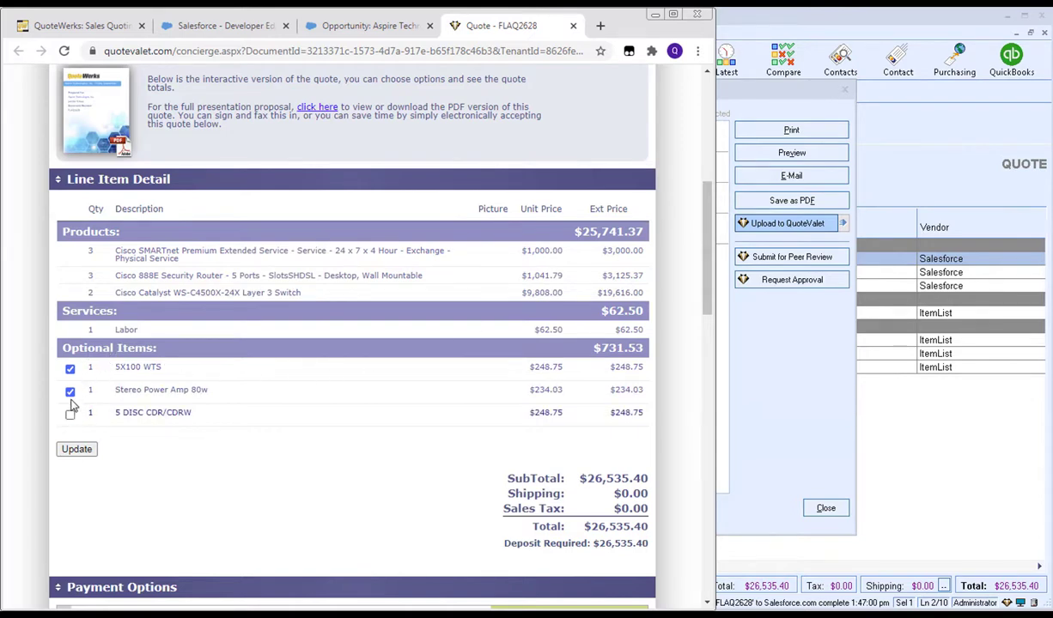
{"action": "left_click", "coordinate": [70, 393]}
{"action": "left_click", "coordinate": [76, 449]}
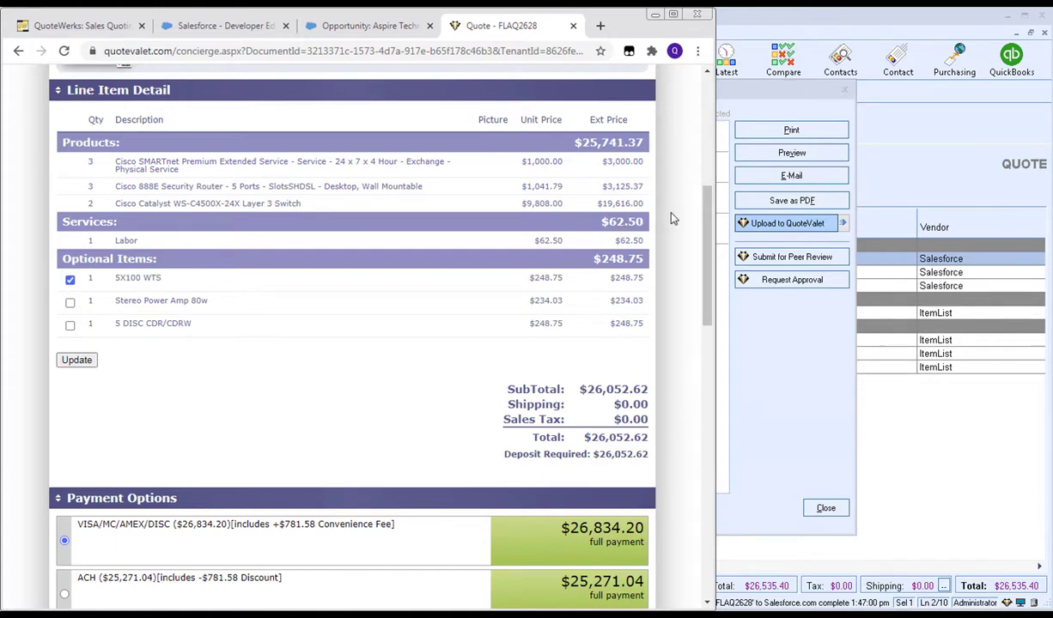
{"action": "scroll", "coordinate": [672, 219], "scroll_direction": "down", "scroll_amount": 3}
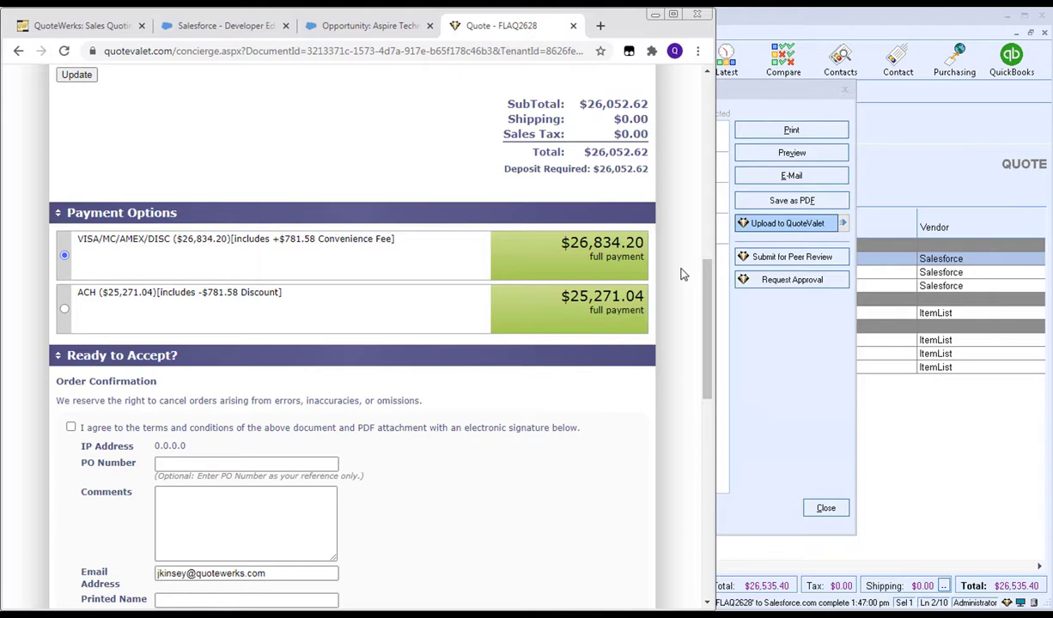
{"action": "scroll", "coordinate": [683, 272], "scroll_direction": "down", "scroll_amount": 3}
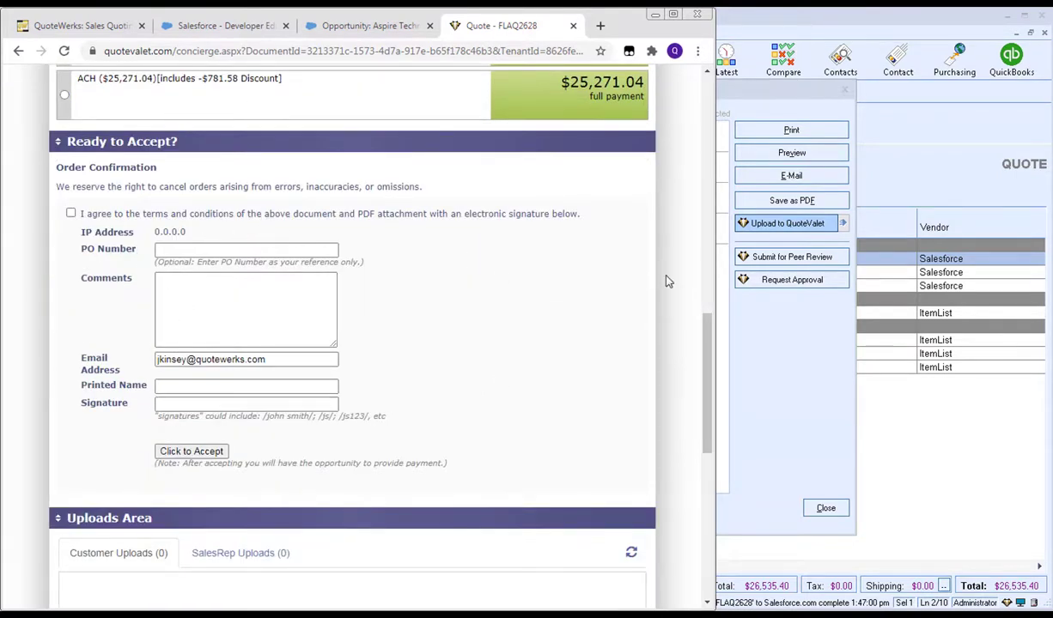
- Agree to the terms and conditions and enter PO number 1234
{"action": "scroll", "coordinate": [673, 245], "scroll_direction": "down", "scroll_amount": 6}
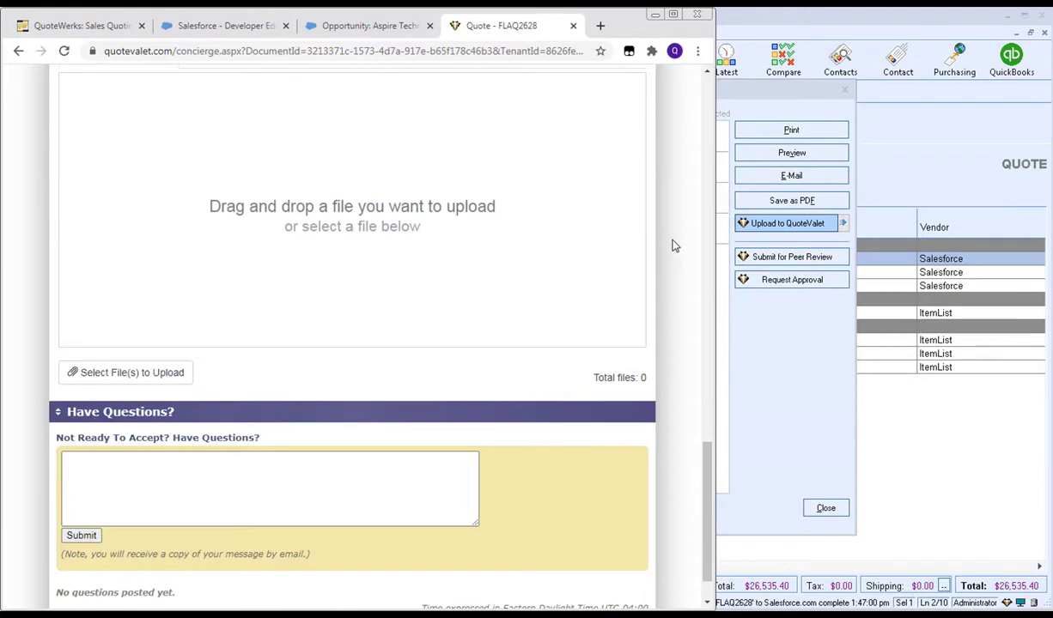
{"action": "scroll", "coordinate": [673, 245], "scroll_direction": "down", "scroll_amount": 1}
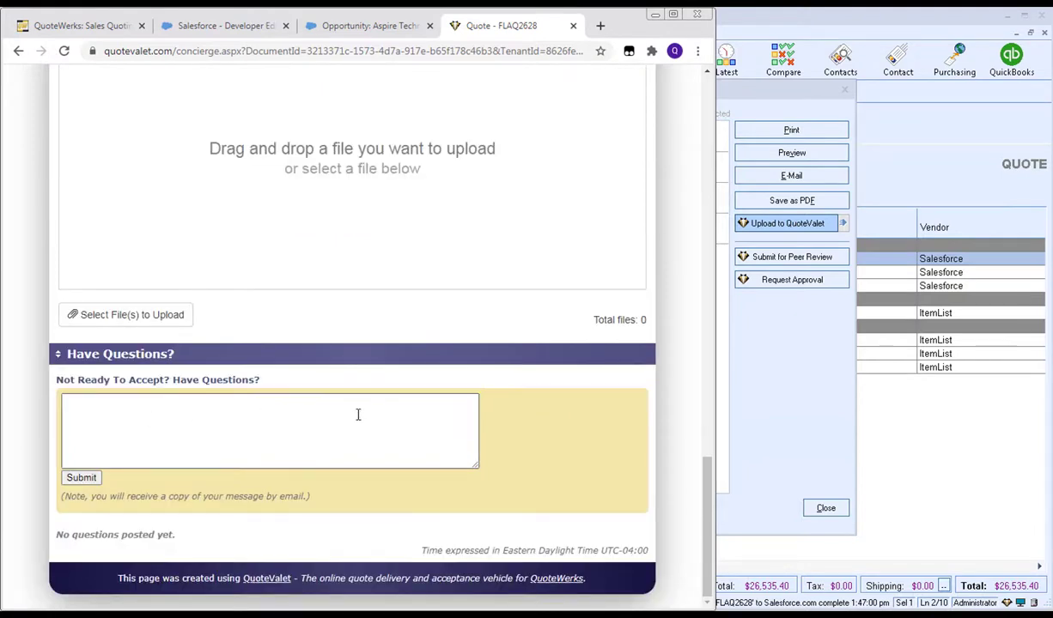
{"action": "scroll", "coordinate": [687, 409], "scroll_direction": "up", "scroll_amount": 1}
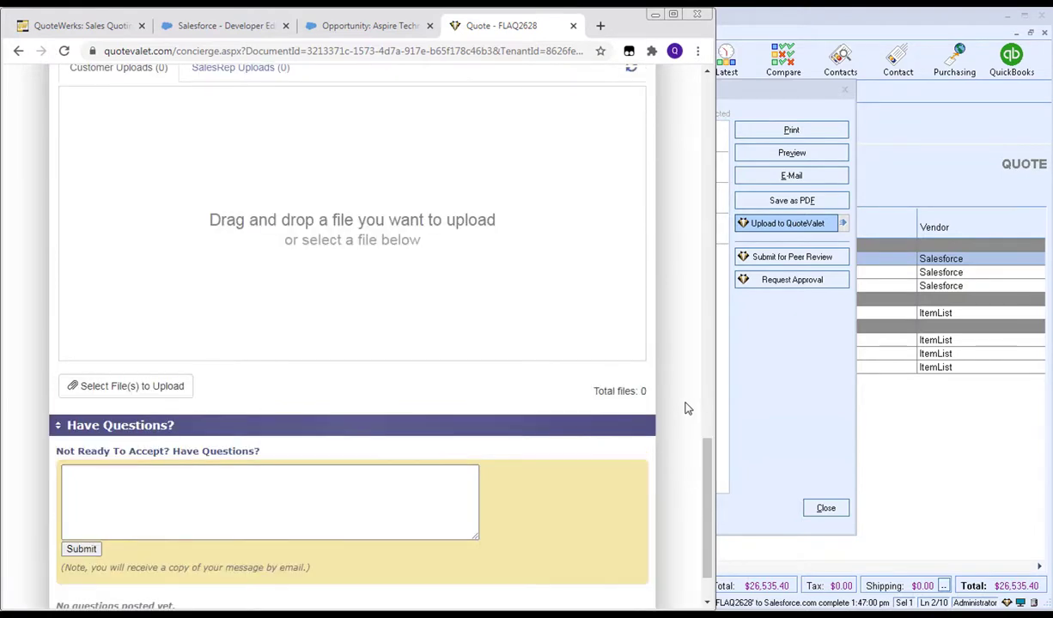
{"action": "scroll", "coordinate": [687, 409], "scroll_direction": "up", "scroll_amount": 4}
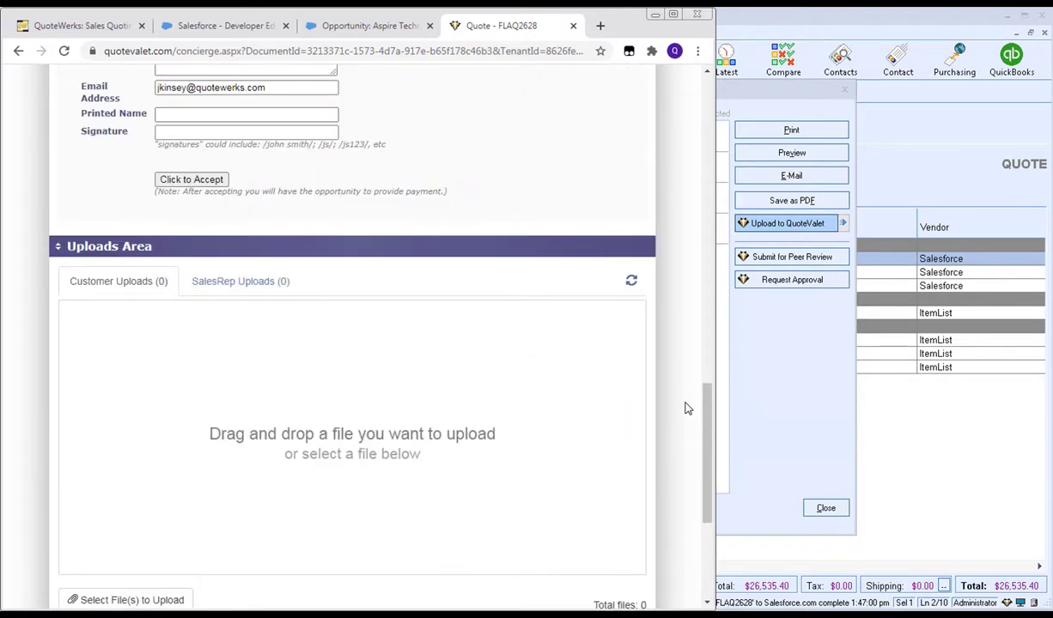
{"action": "scroll", "coordinate": [686, 409], "scroll_direction": "up", "scroll_amount": 2}
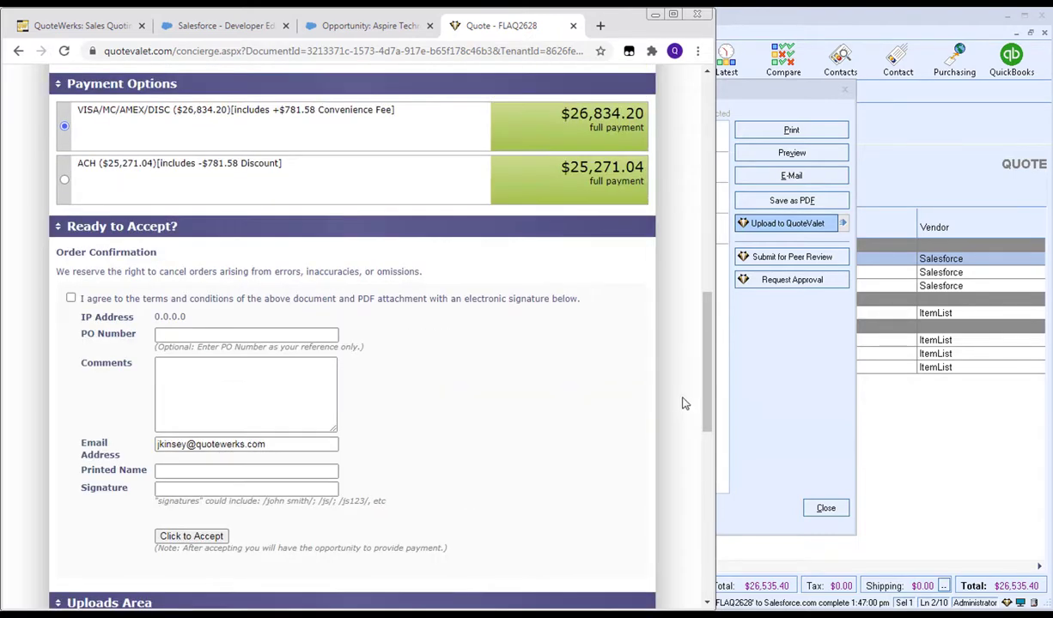
{"action": "left_click", "coordinate": [71, 298]}
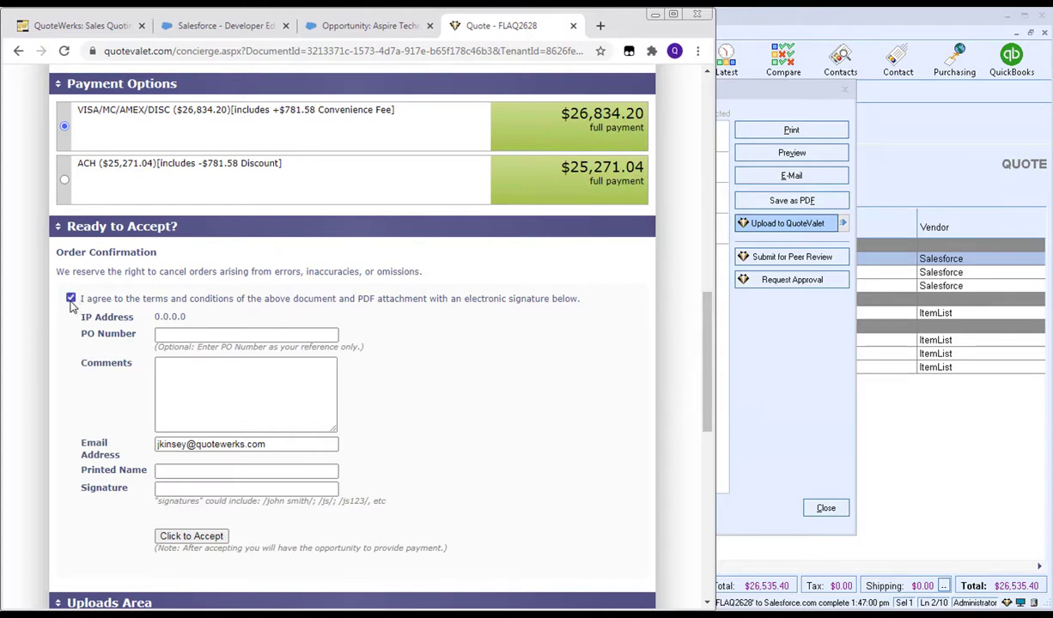
{"action": "left_click", "coordinate": [173, 336]}
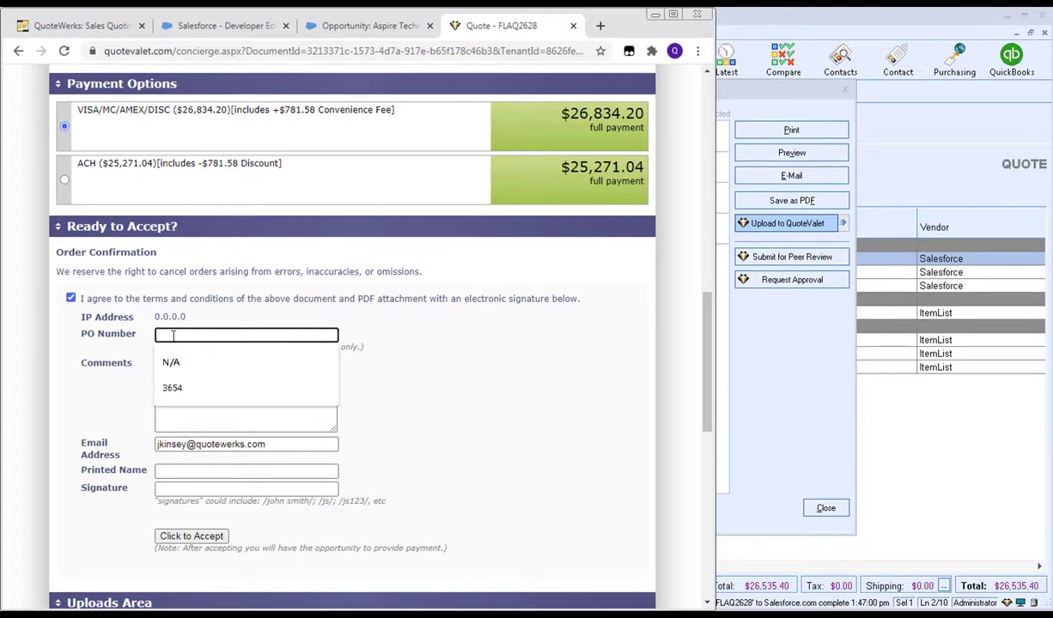
{"action": "type", "text": "1234"}
- Add the comment 'Please place my order ASAP.'
{"action": "left_click", "coordinate": [183, 370]}
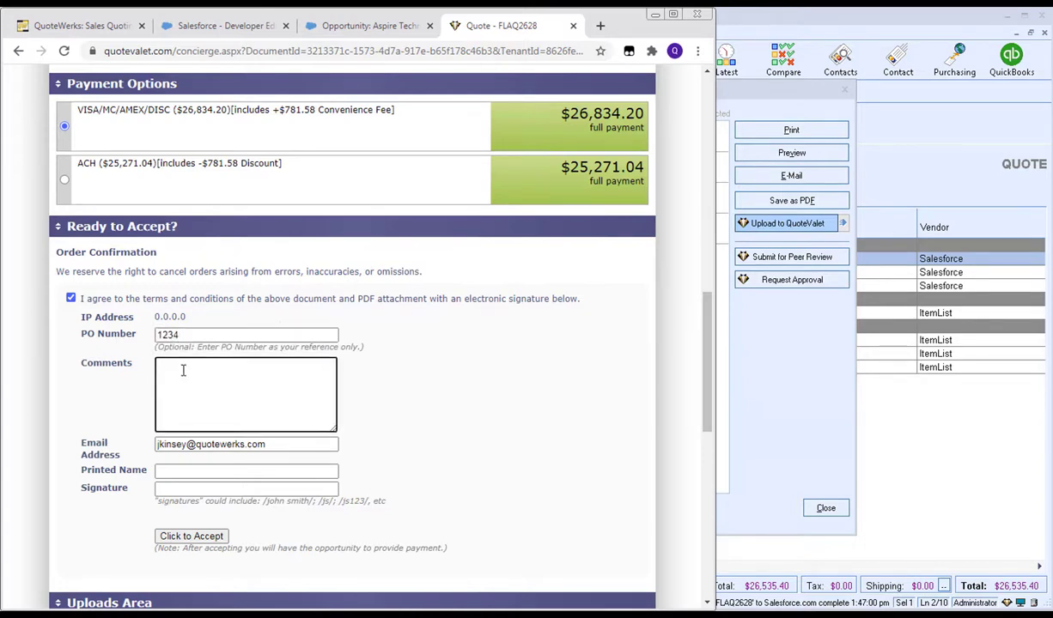
{"action": "type", "text": "Please place my order ASA"}
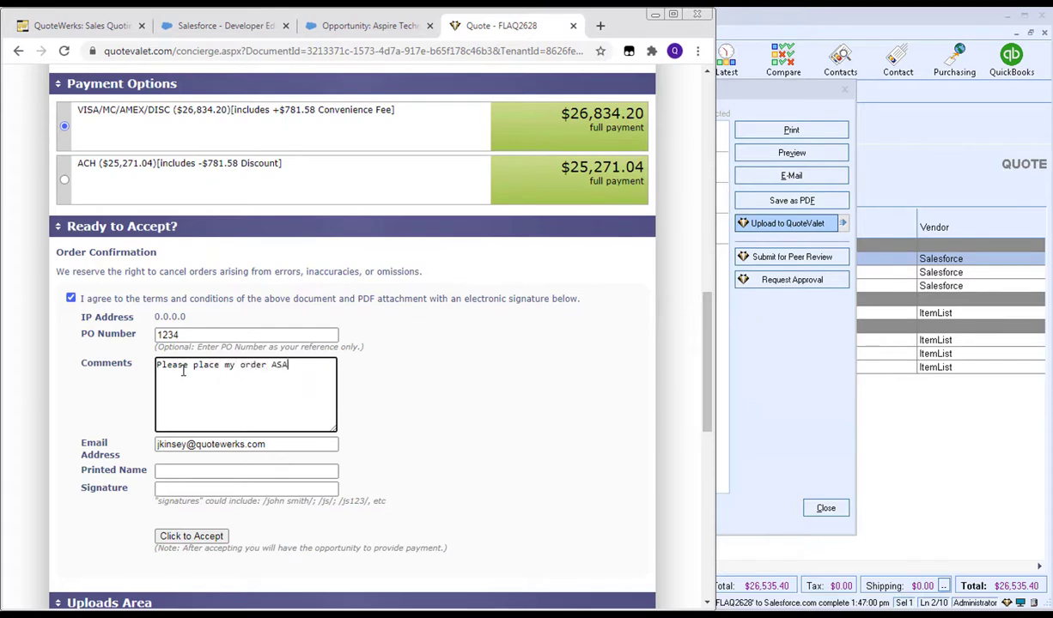
{"action": "type", "text": "P."}
- Enter the signer's printed name and electronic signature, then accept the quote
{"action": "left_click", "coordinate": [177, 470]}
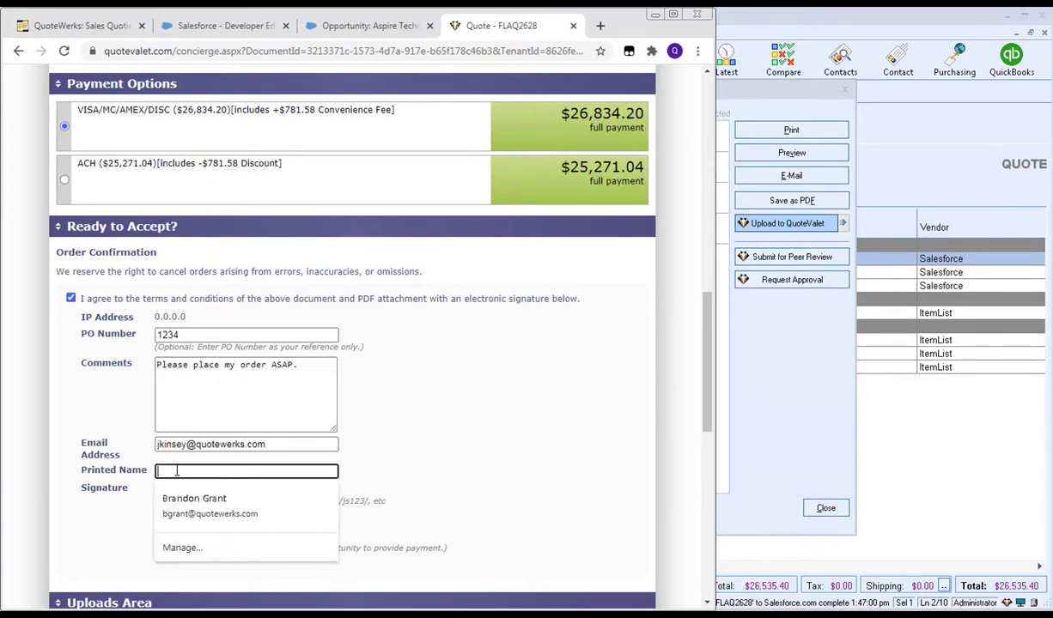
{"action": "key", "text": "Tab"}
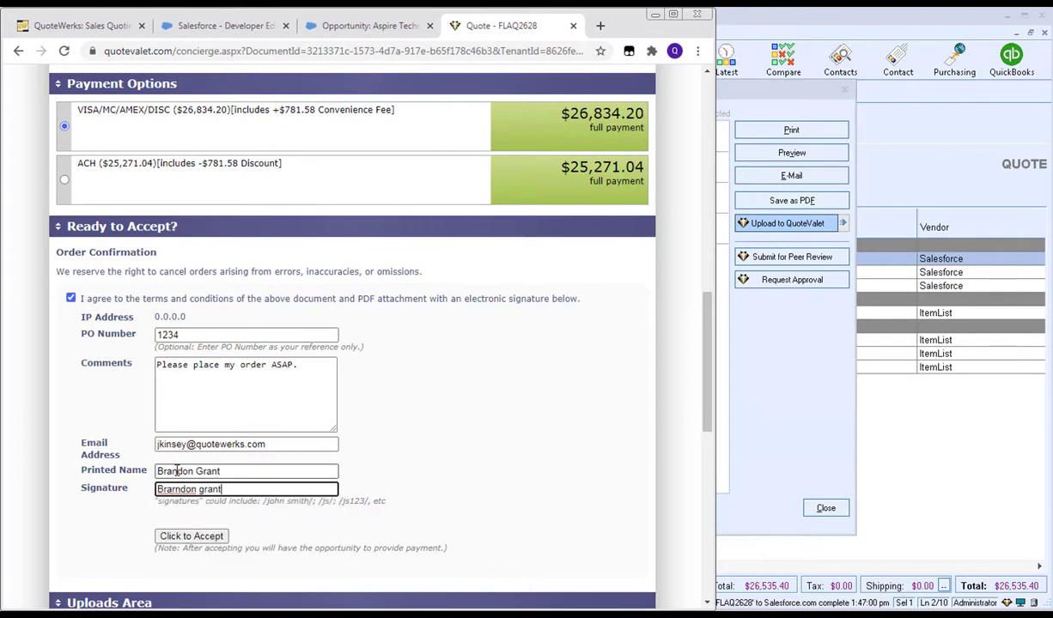
{"action": "left_click", "coordinate": [192, 537]}
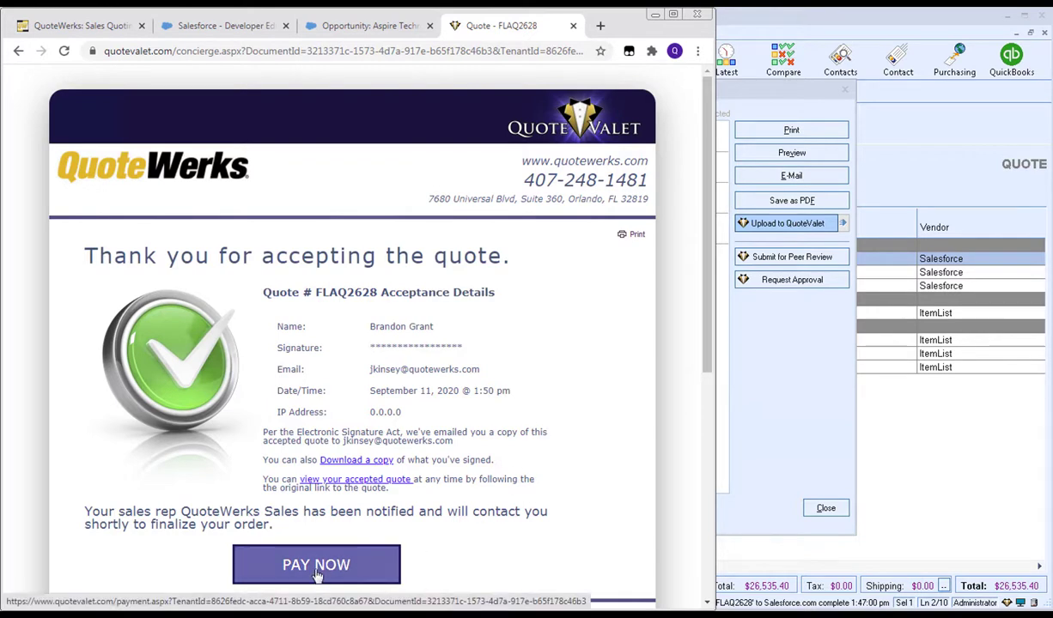
- Open the Make a Payment page for accepted quote FLAQ2628
{"action": "left_click", "coordinate": [317, 573]}
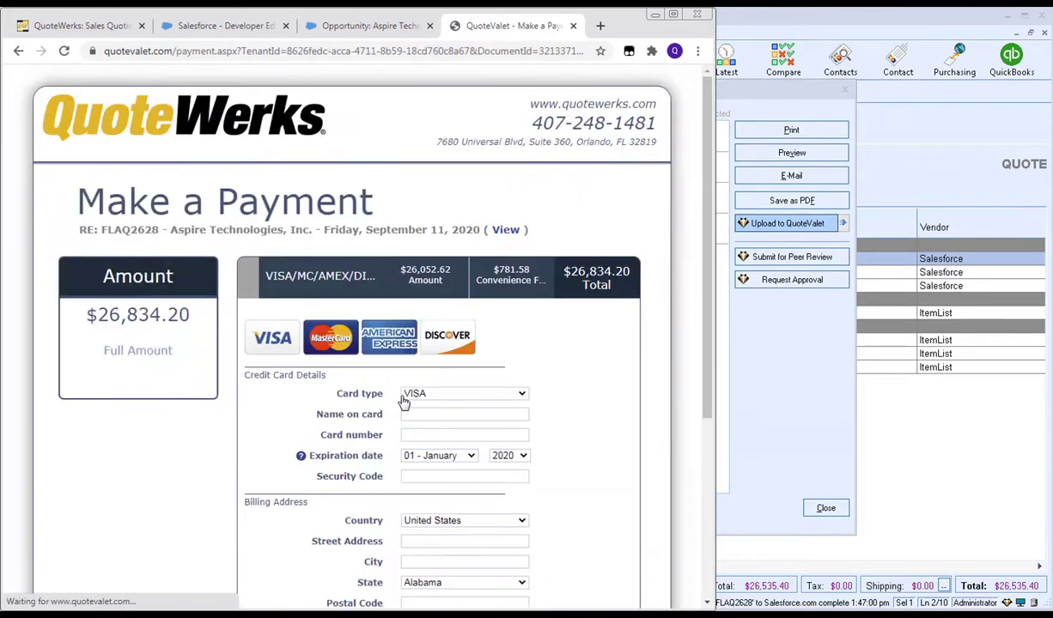
{"action": "scroll", "coordinate": [550, 240], "scroll_direction": "down", "scroll_amount": 1}
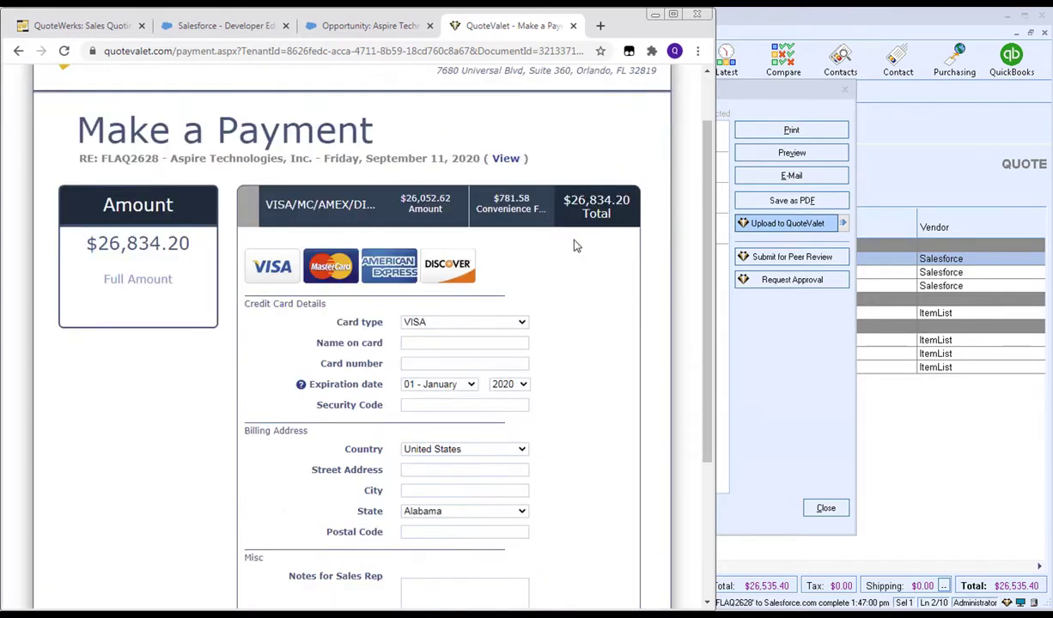
{"action": "scroll", "coordinate": [596, 254], "scroll_direction": "down", "scroll_amount": 1}
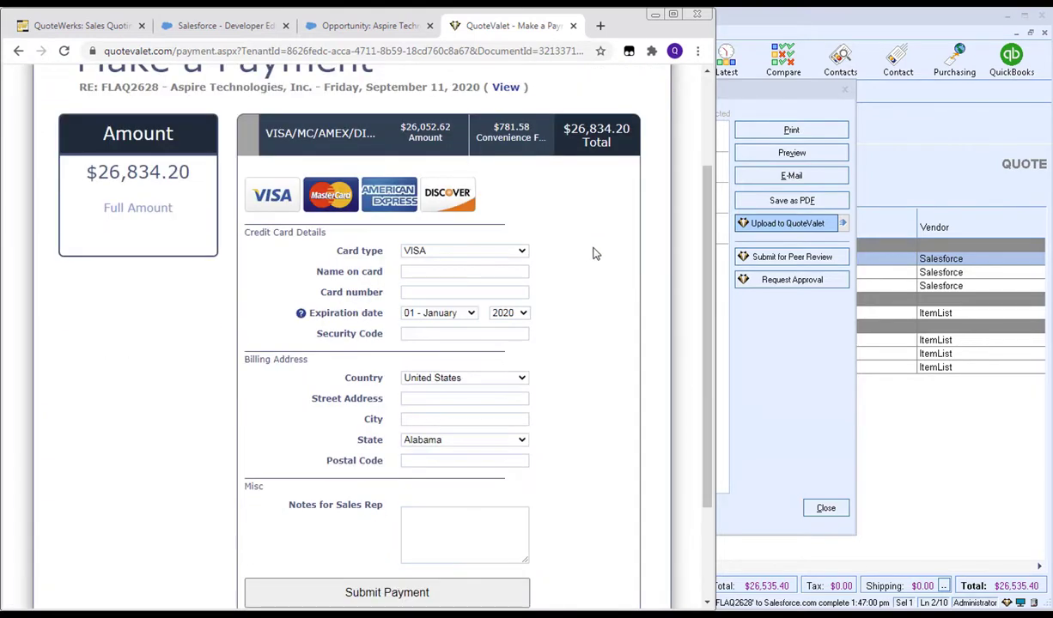
{"action": "scroll", "coordinate": [594, 254], "scroll_direction": "down", "scroll_amount": 2}
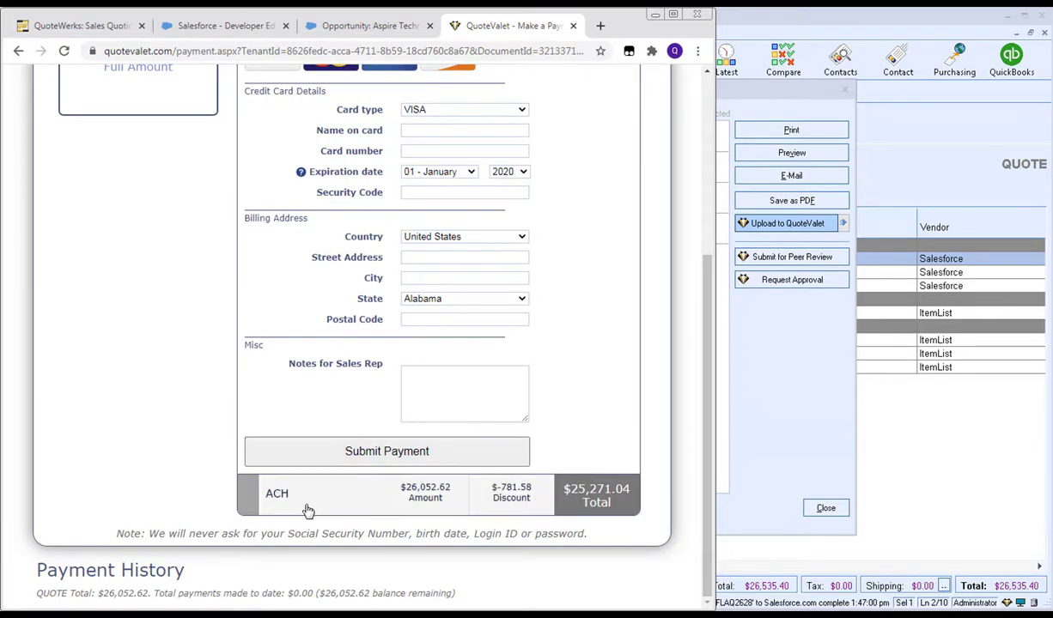
- Compare the ACH and credit card payment totals, then return to the QuoteWerks window
{"action": "left_click", "coordinate": [280, 498]}
{"action": "scroll", "coordinate": [601, 242], "scroll_direction": "up", "scroll_amount": 3}
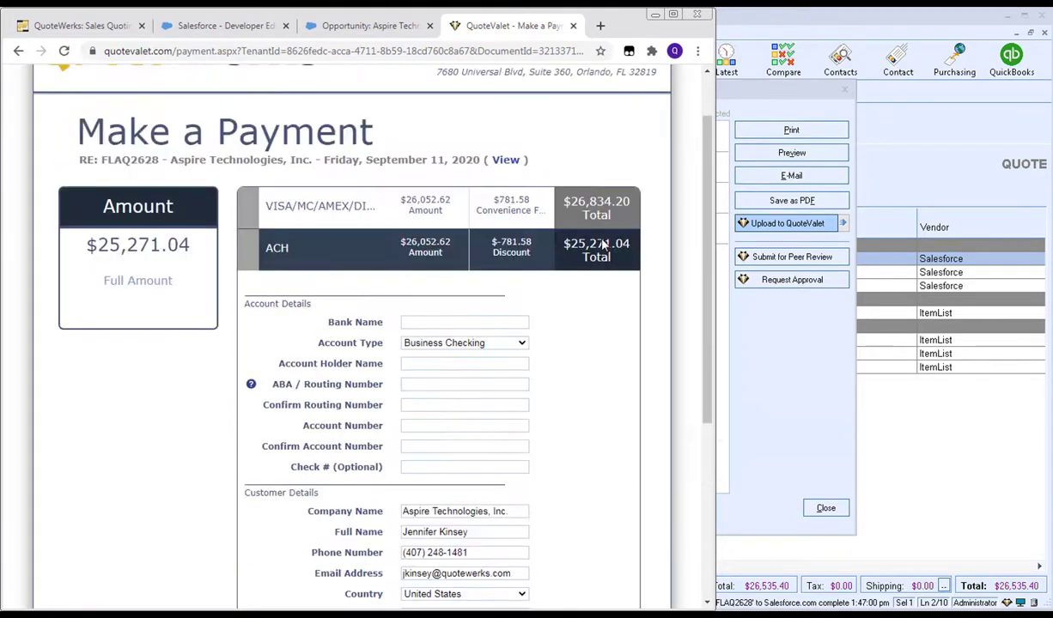
{"action": "scroll", "coordinate": [604, 244], "scroll_direction": "up", "scroll_amount": 1}
{"action": "scroll", "coordinate": [592, 258], "scroll_direction": "down", "scroll_amount": 1}
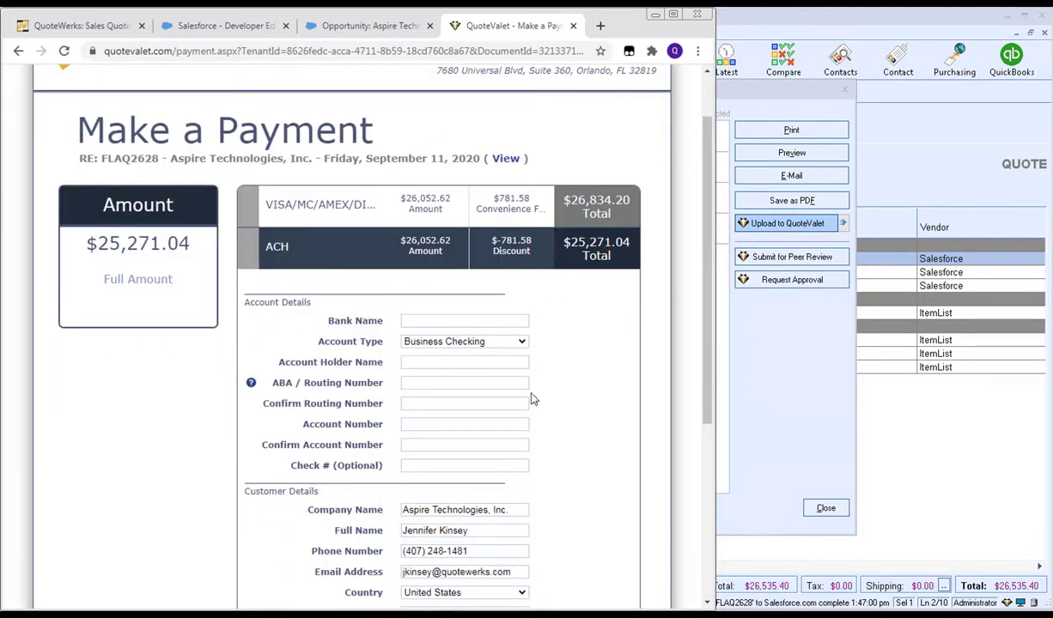
{"action": "scroll", "coordinate": [558, 386], "scroll_direction": "down", "scroll_amount": 2}
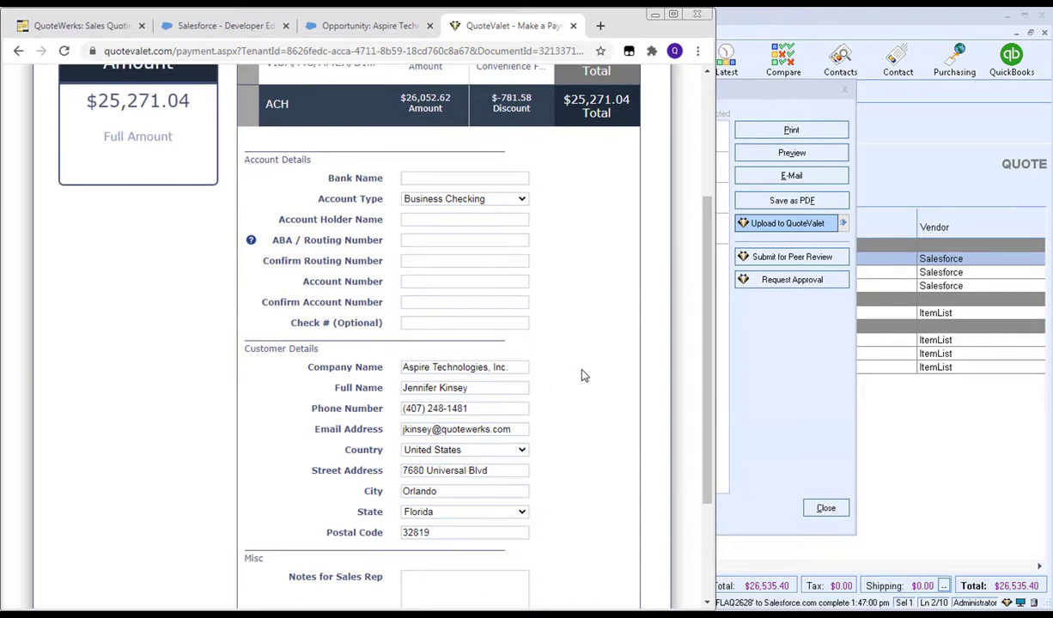
{"action": "scroll", "coordinate": [583, 376], "scroll_direction": "up", "scroll_amount": 2}
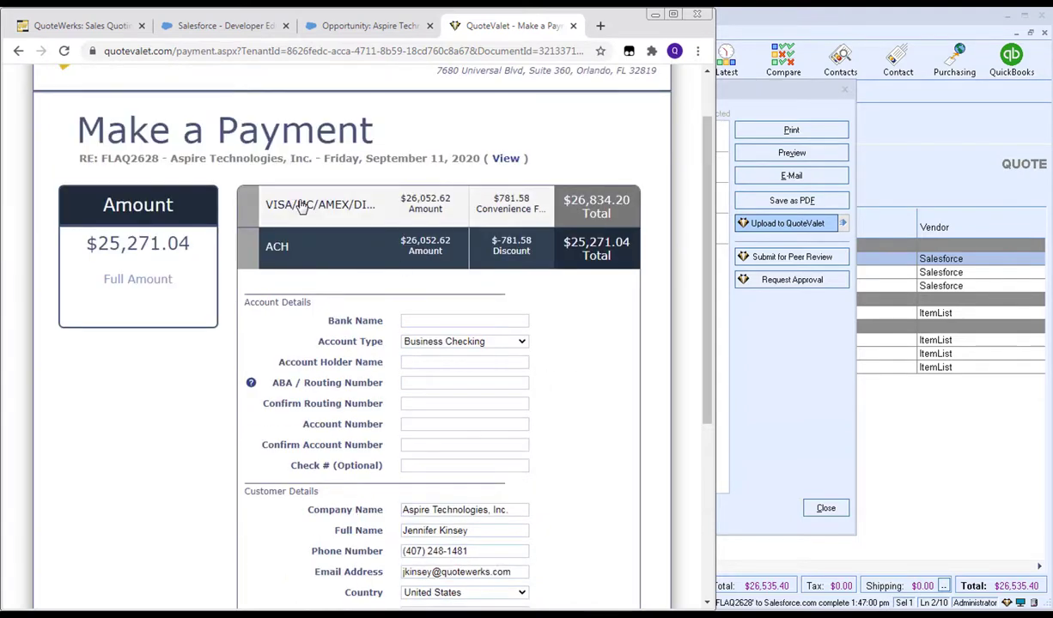
{"action": "left_click", "coordinate": [303, 207]}
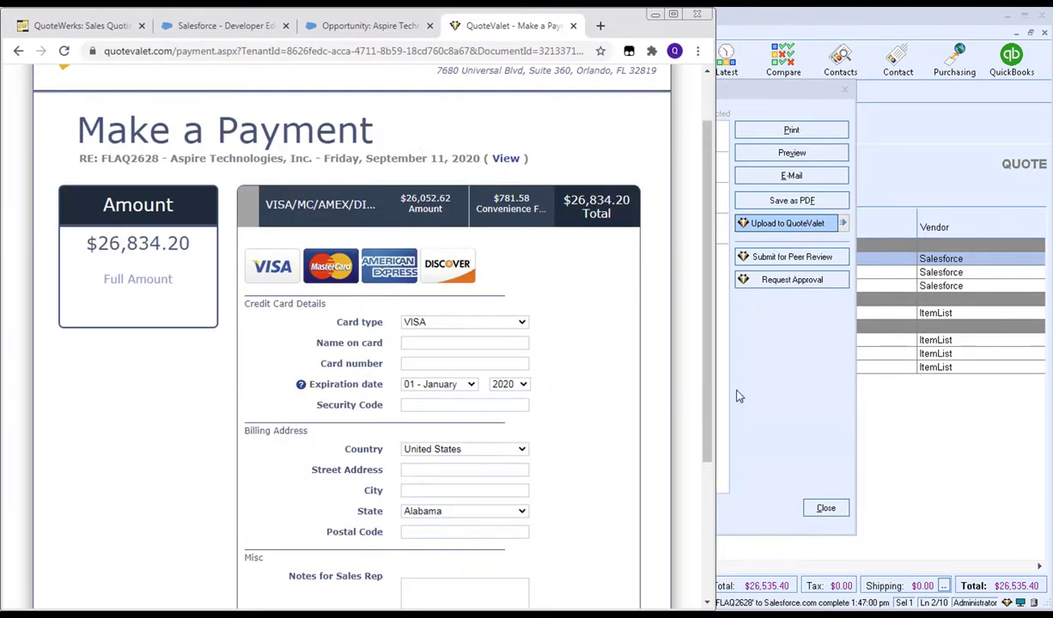
{"action": "left_click", "coordinate": [744, 352]}
{"action": "left_click", "coordinate": [615, 479]}
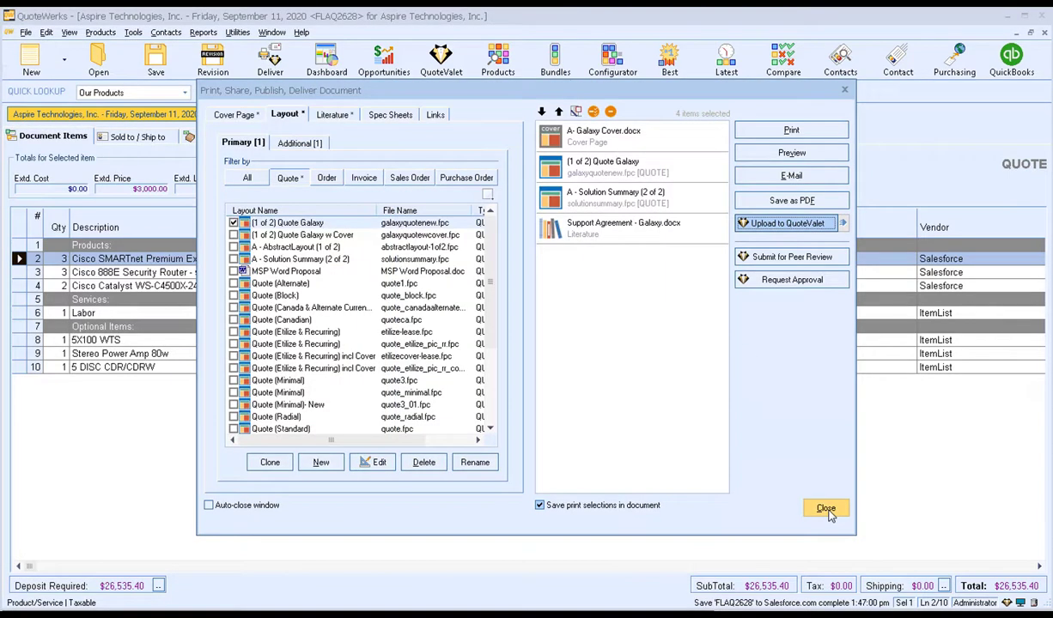
- Apply the customer's QuoteValet selections to FLAQ2628 and override the approval requirement
{"action": "left_click", "coordinate": [825, 508]}
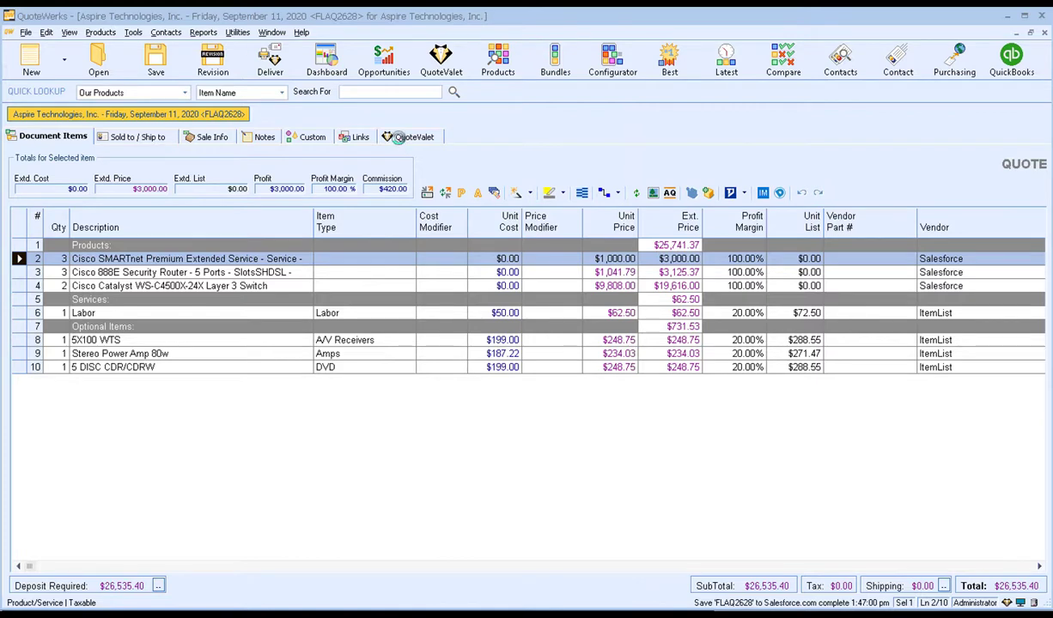
{"action": "left_click", "coordinate": [397, 137]}
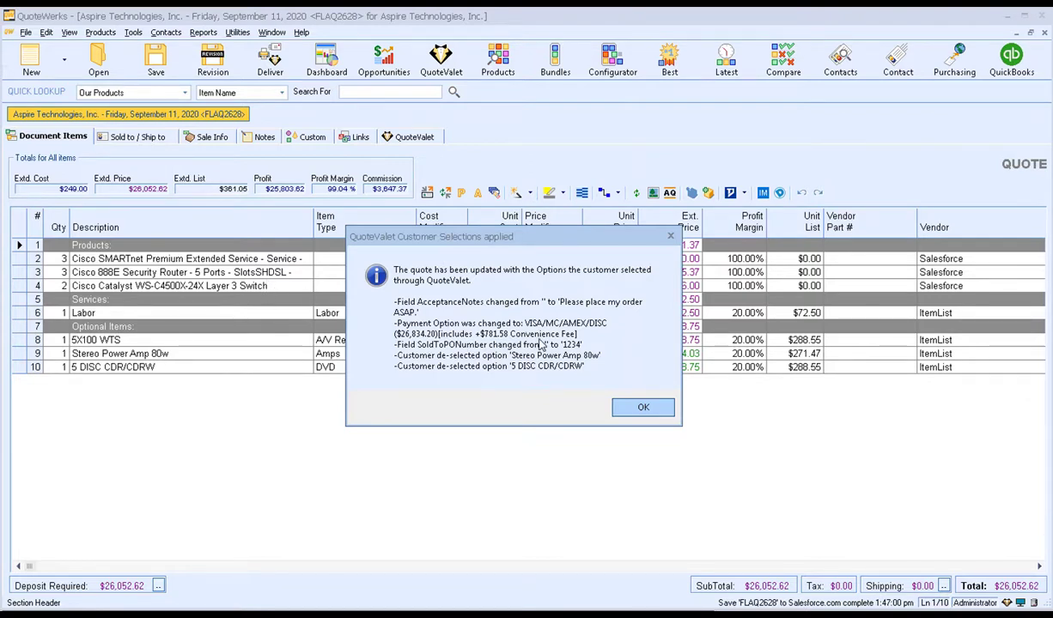
{"action": "left_click", "coordinate": [642, 405]}
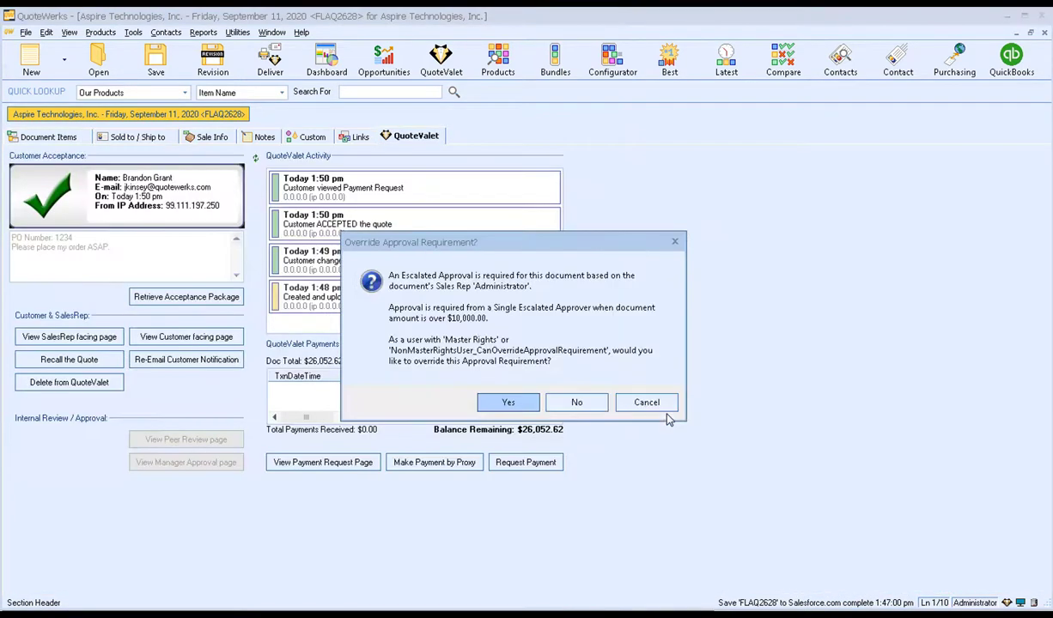
{"action": "left_click", "coordinate": [503, 402]}
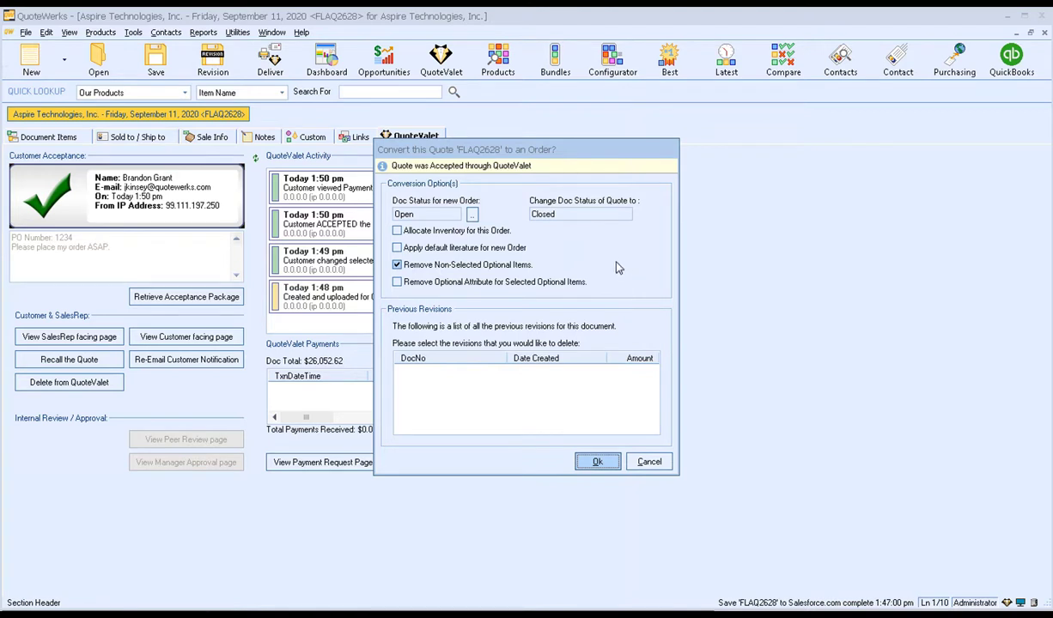
- Confirm converting quote FLAQ2628 to an order
{"action": "left_click", "coordinate": [611, 463]}
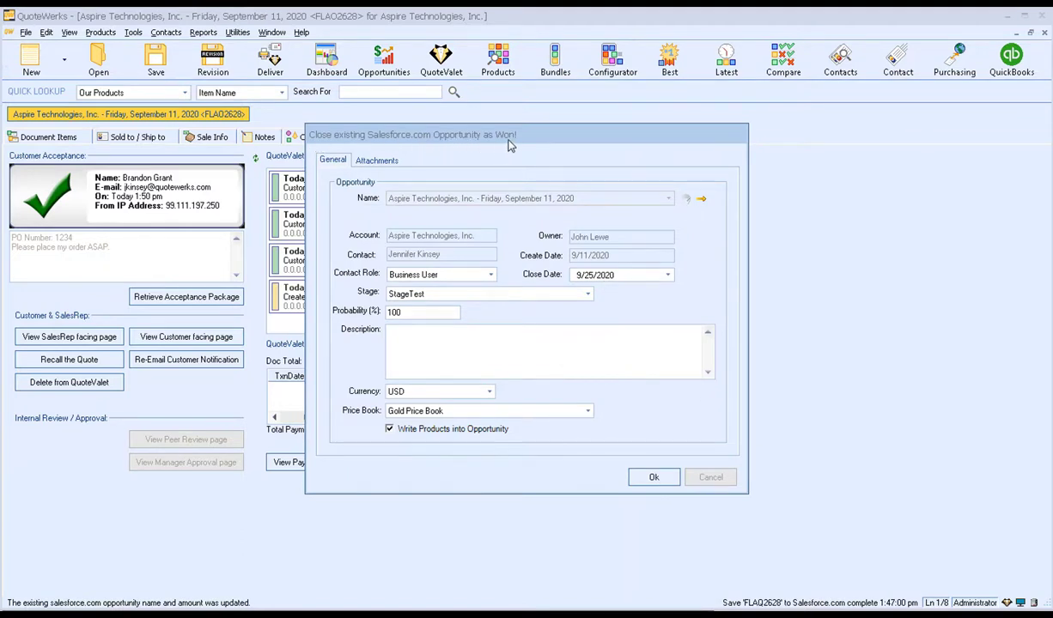
- Close the Salesforce opportunity as Closed Won dated 9/11/2020, then view the order's line items
{"action": "left_click", "coordinate": [485, 301]}
{"action": "left_click", "coordinate": [464, 306]}
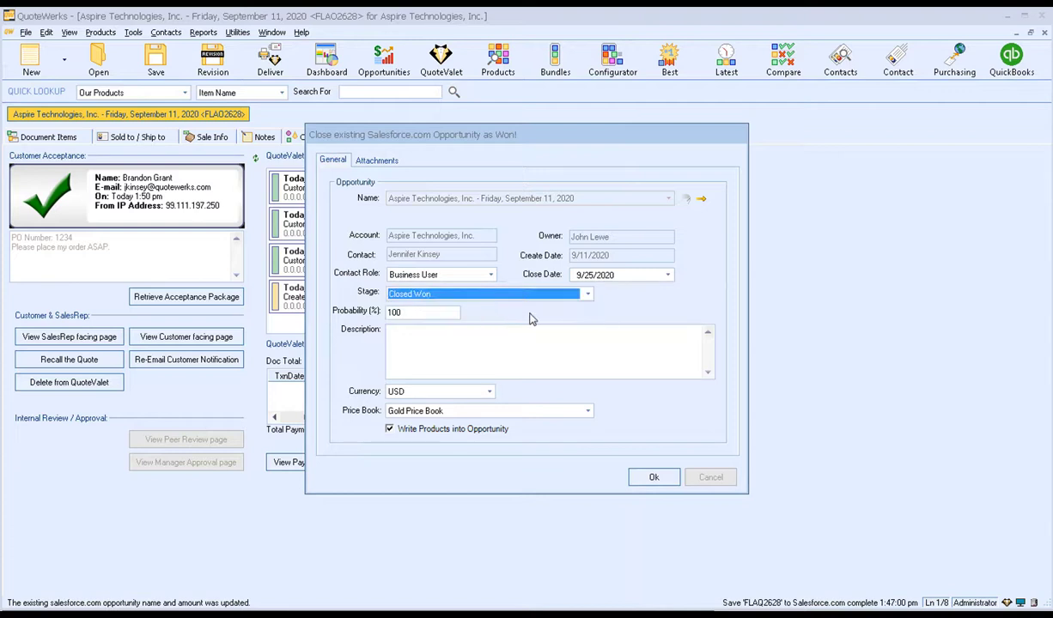
{"action": "left_click", "coordinate": [667, 276]}
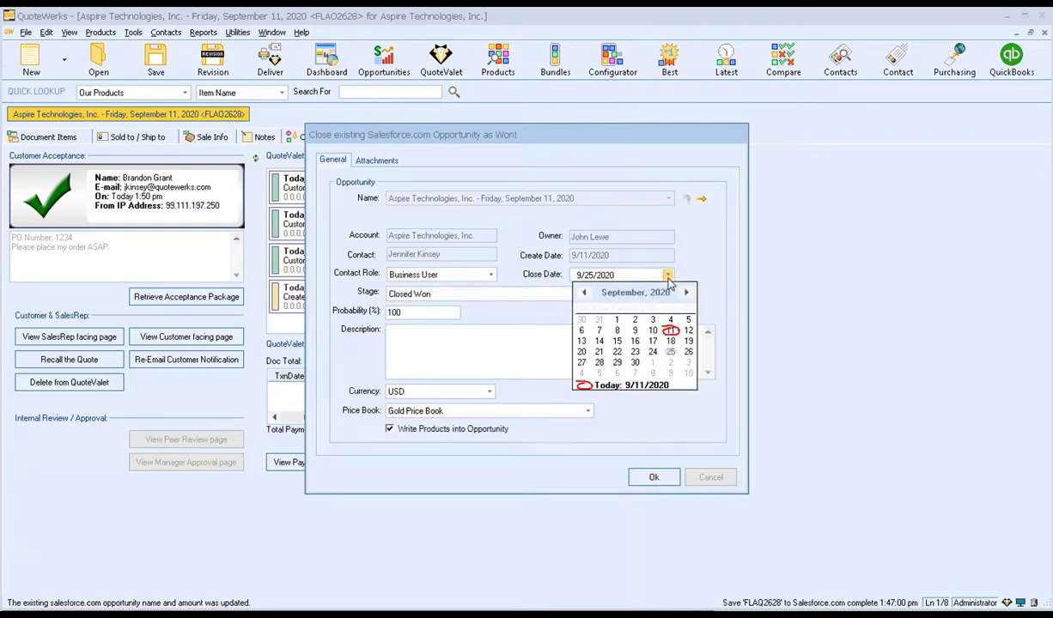
{"action": "left_click", "coordinate": [584, 384]}
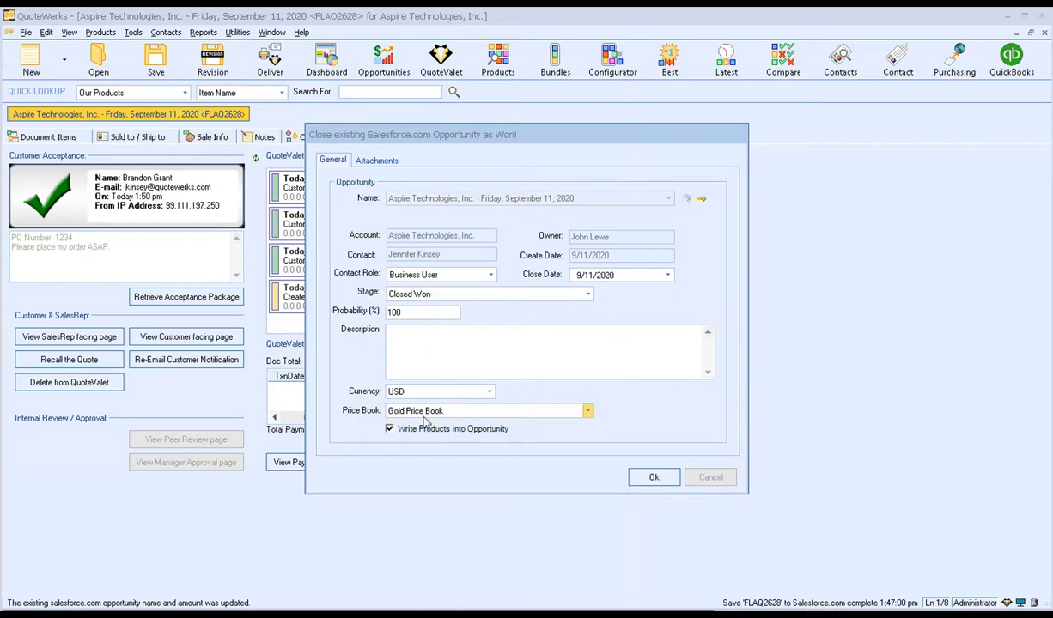
{"action": "left_click", "coordinate": [654, 478]}
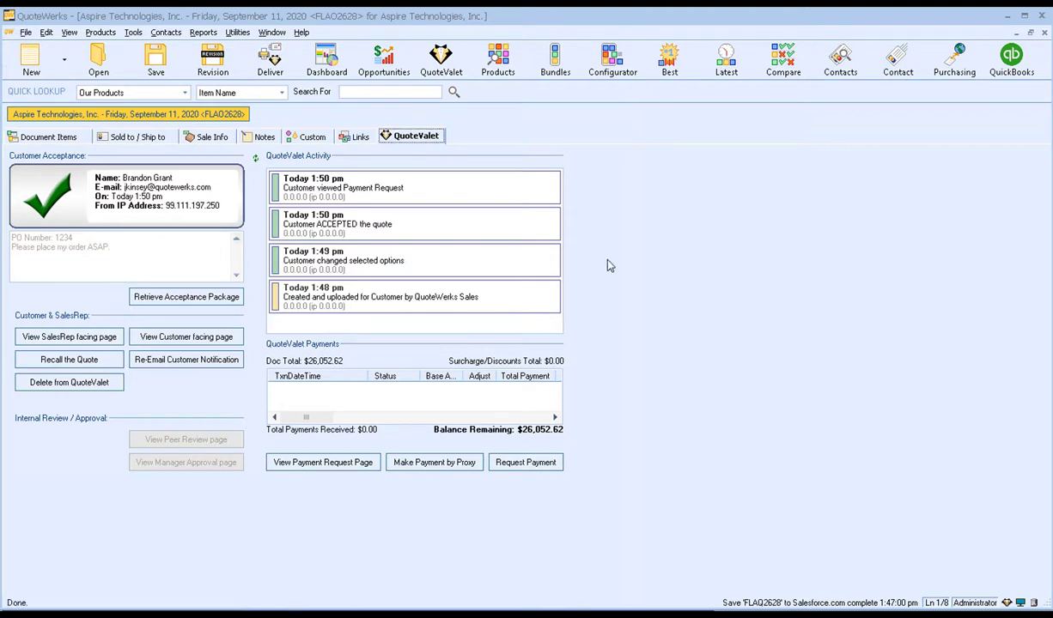
{"action": "left_click", "coordinate": [59, 136]}
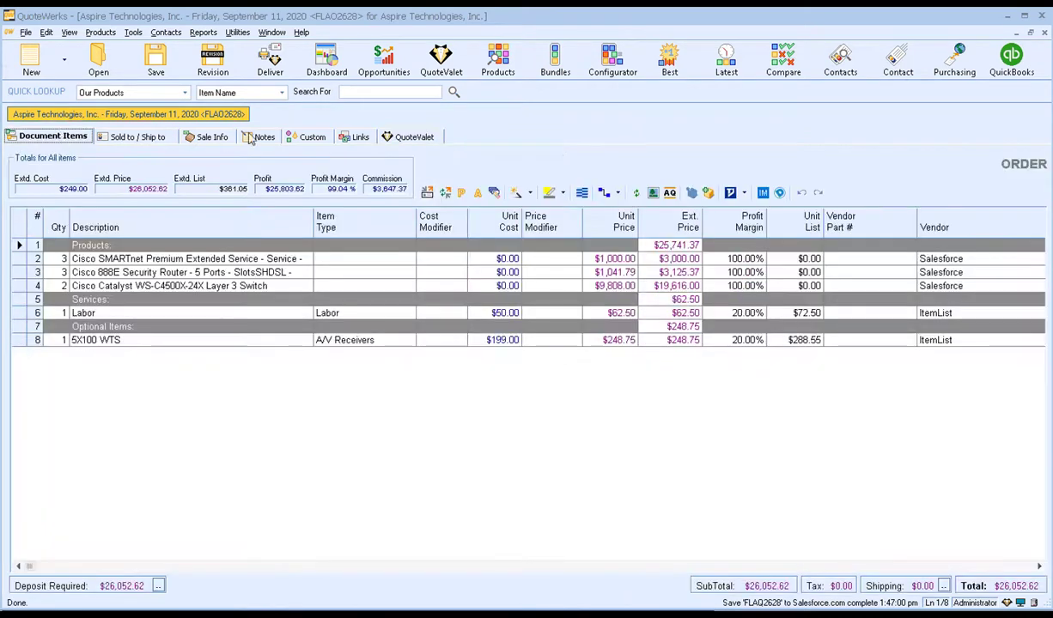